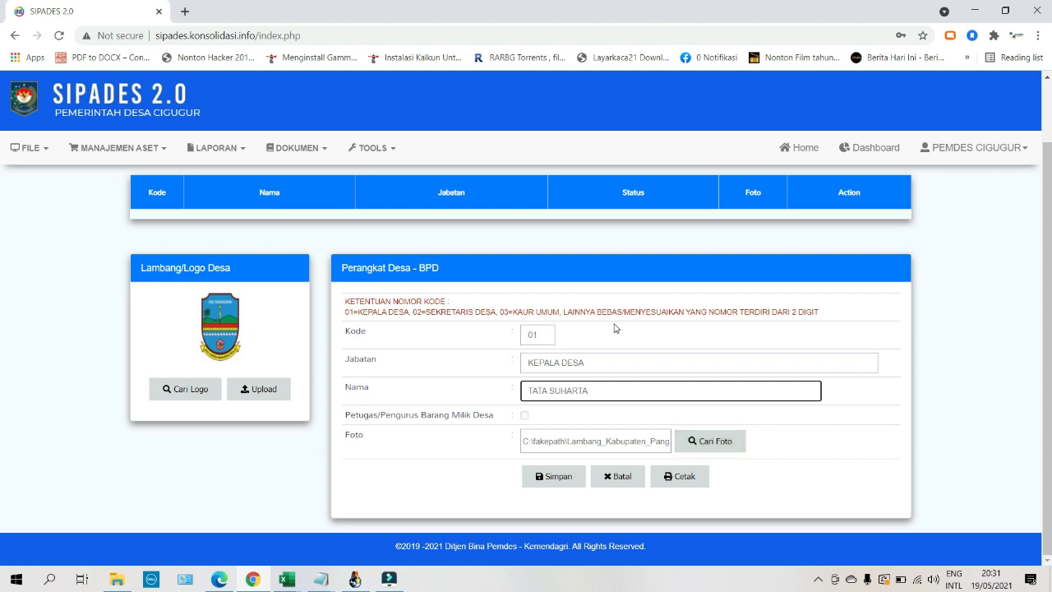
# Step: Browse up to Local Disk (D:) and select its first photo file for the village head
pyautogui.click(728, 447)
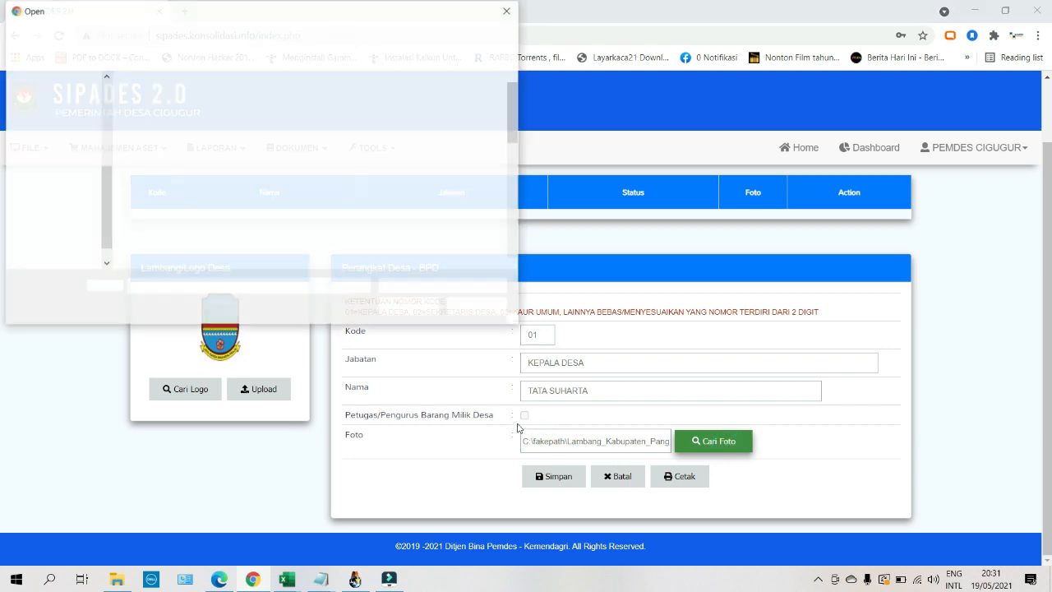
pyautogui.scroll(-5, 356, 232)
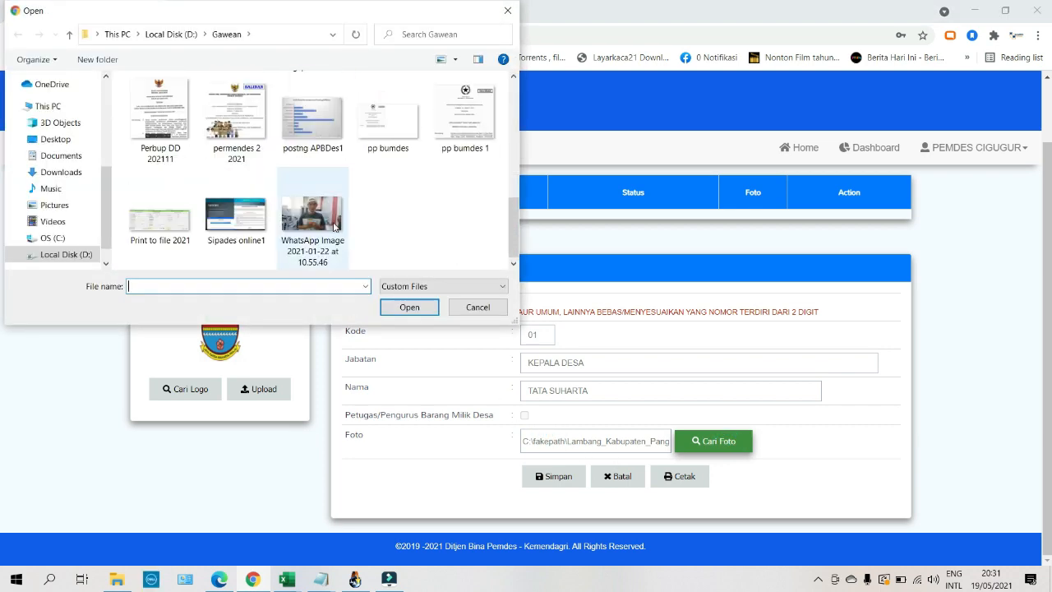
pyautogui.scroll(2, 326, 231)
pyautogui.click(170, 34)
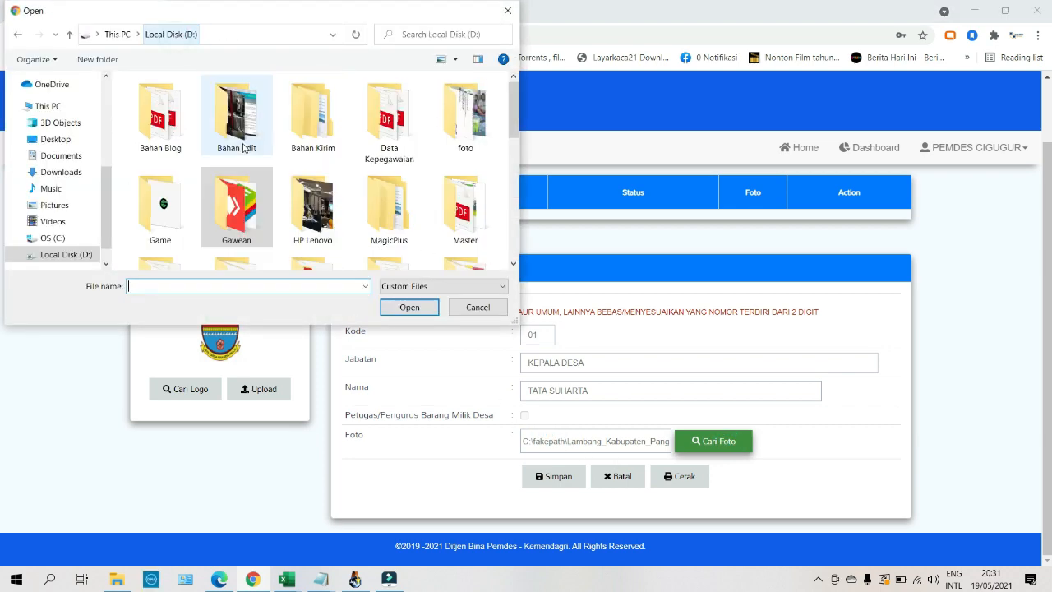
pyautogui.scroll(-1, 245, 175)
pyautogui.scroll(-3, 242, 181)
pyautogui.scroll(-2, 238, 199)
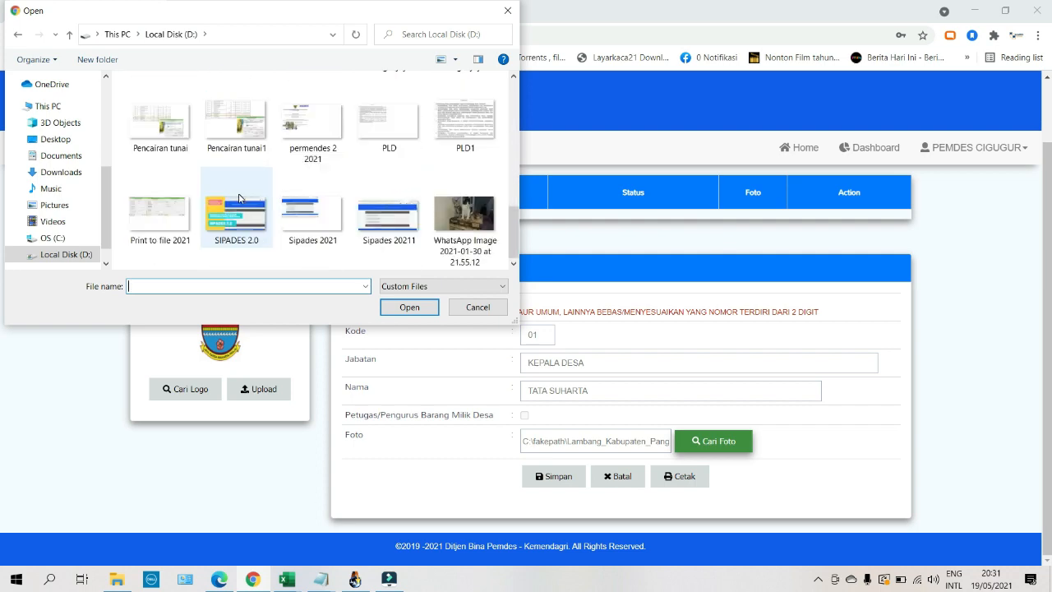
pyautogui.scroll(3, 234, 201)
pyautogui.click(160, 123)
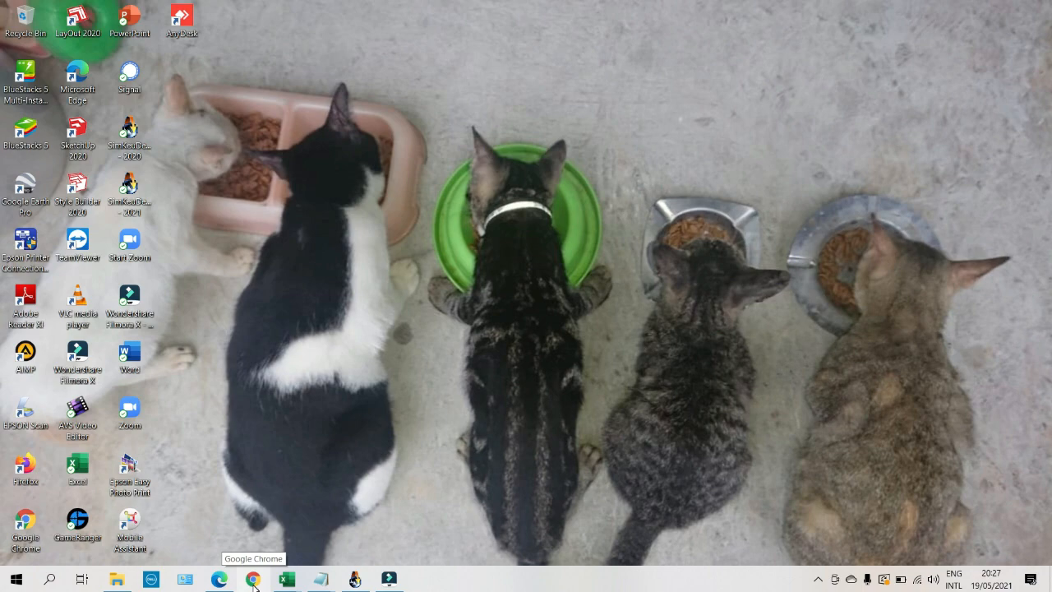
pyautogui.click(253, 581)
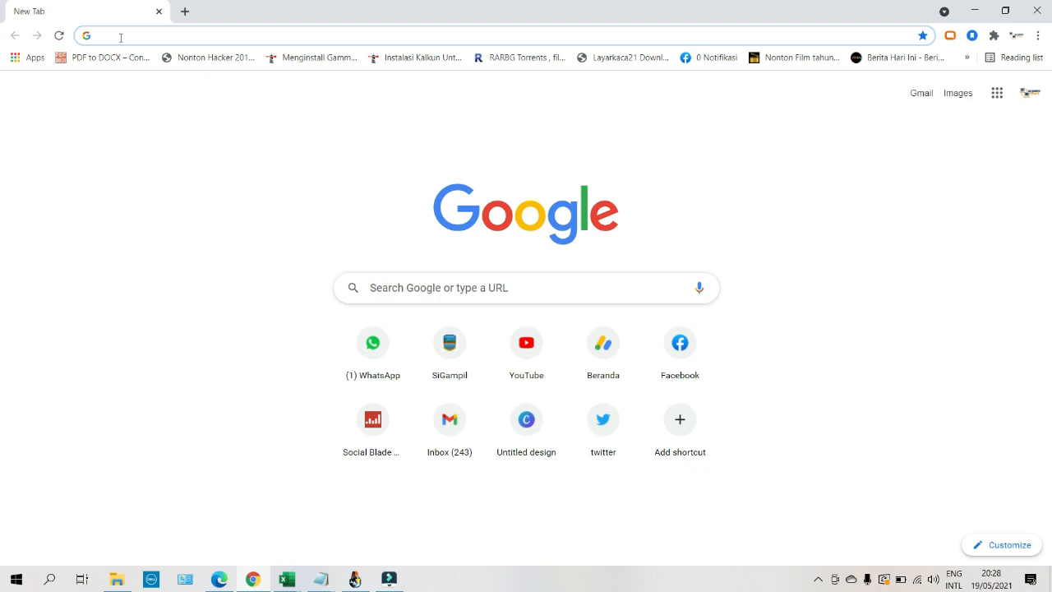
pyautogui.write('htt')
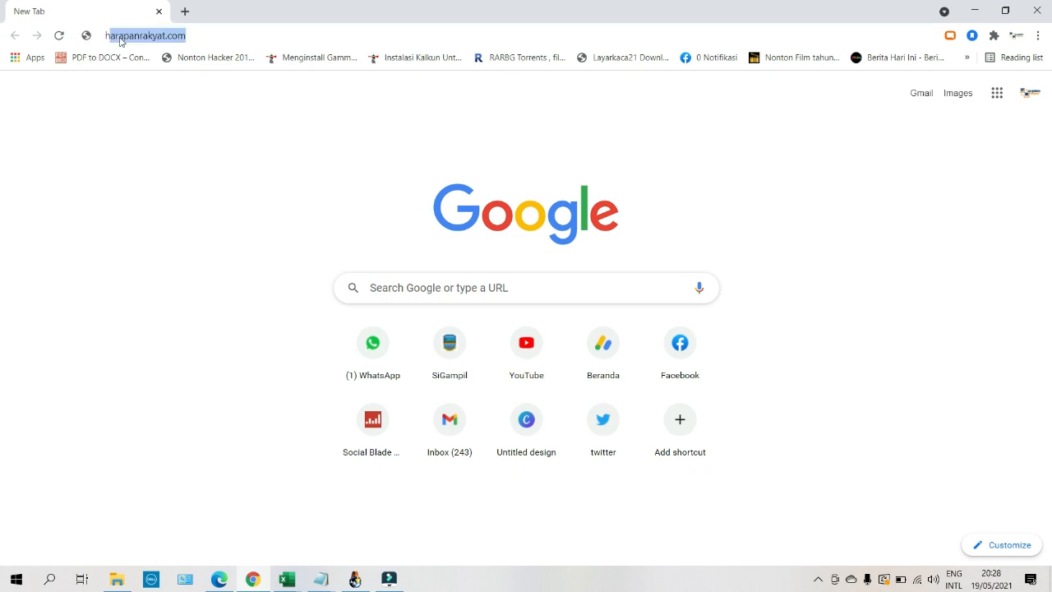
pyautogui.write('p:/')
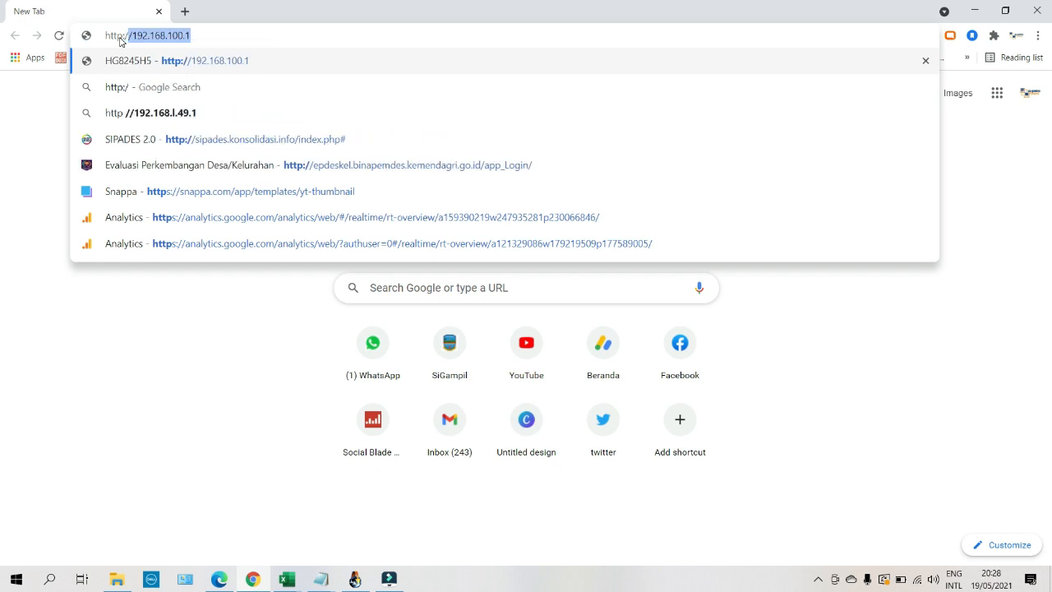
pyautogui.write('/spades')
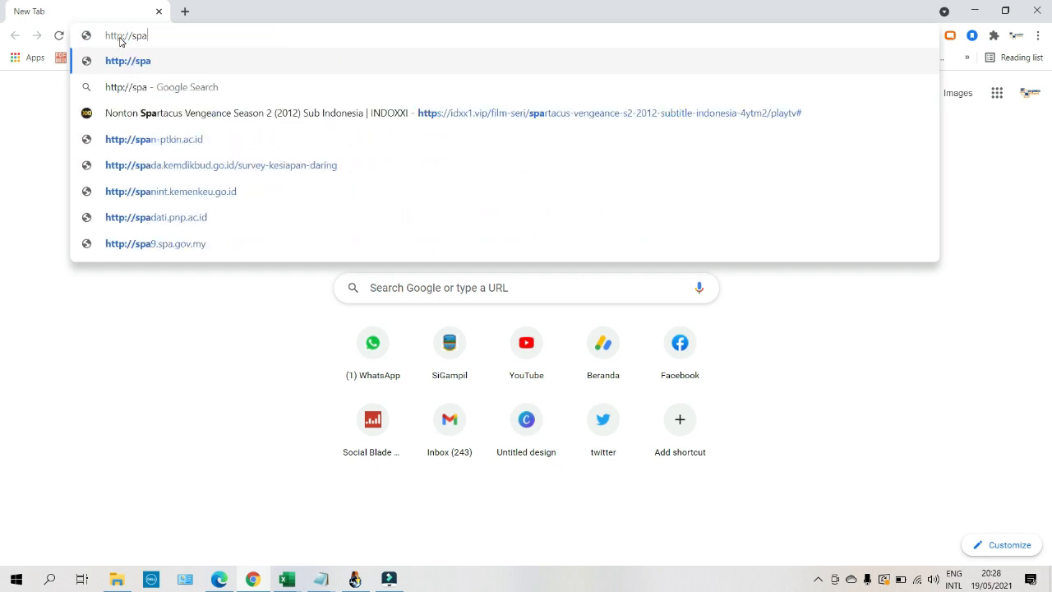
pyautogui.press('BackSpace')
pyautogui.press('BackSpace')
pyautogui.press('BackSpace')
pyautogui.press('BackSpace')
pyautogui.press('BackSpace')
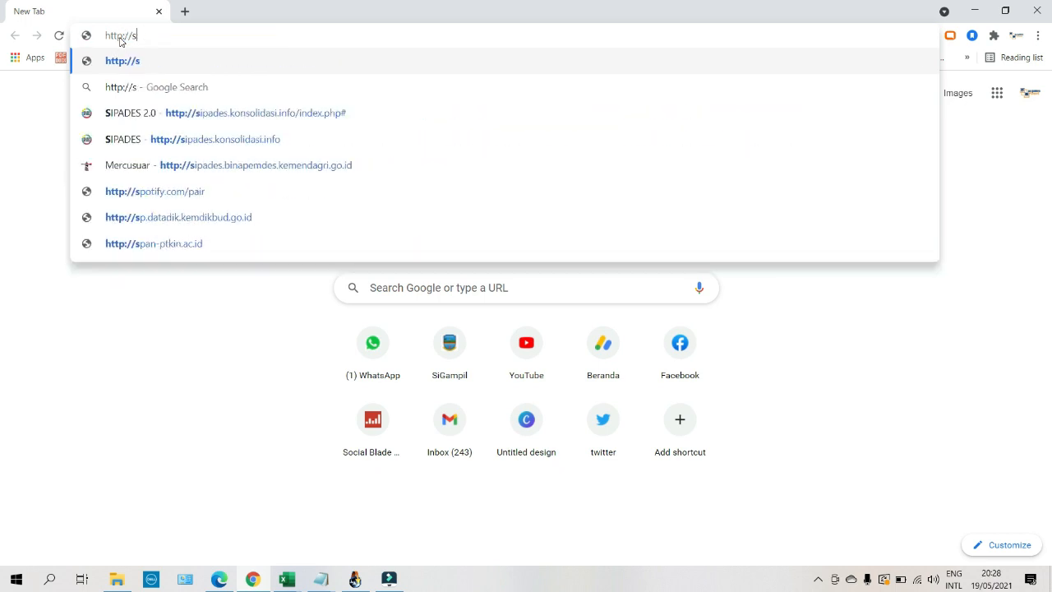
pyautogui.write('ipades.kon')
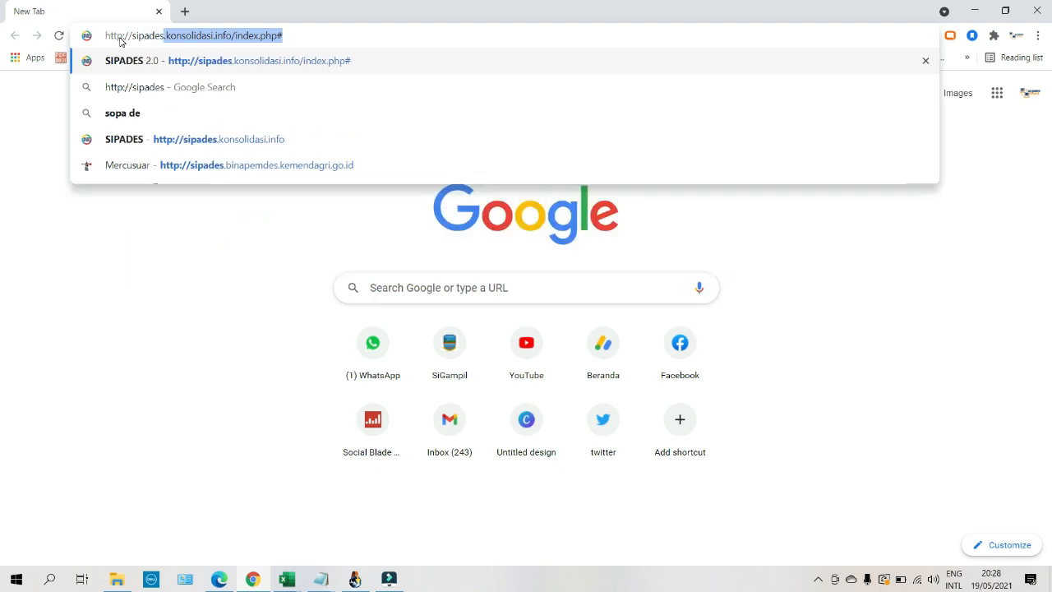
pyautogui.write('s')
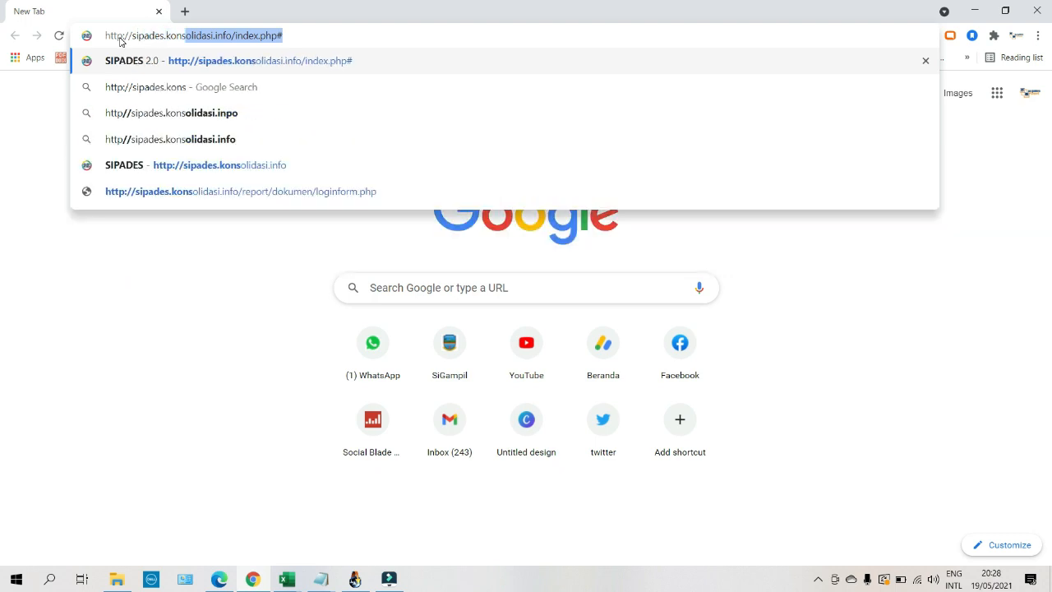
pyautogui.write('oli')
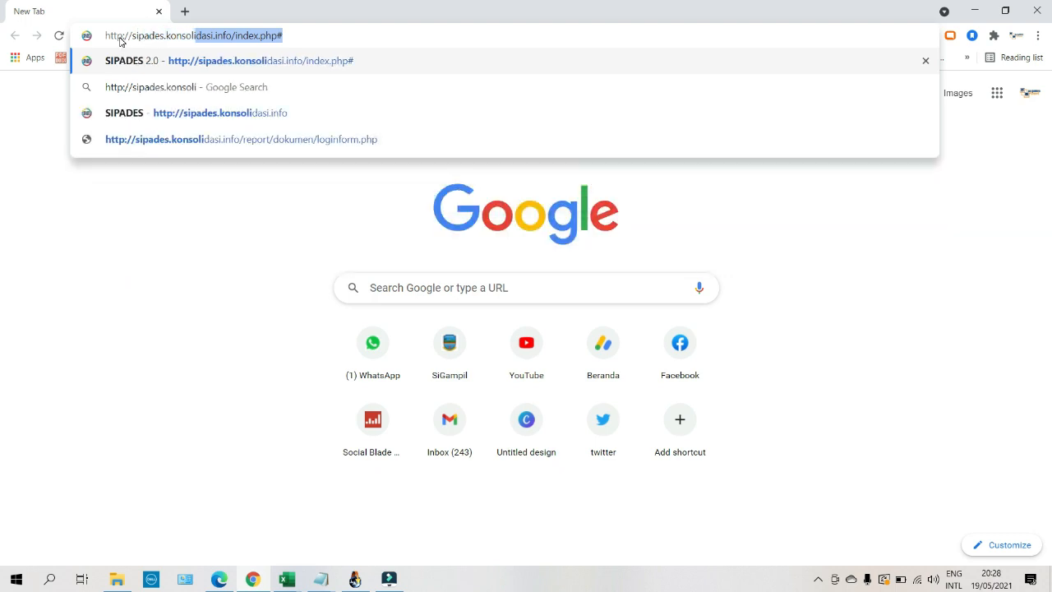
pyautogui.write('dasi.in')
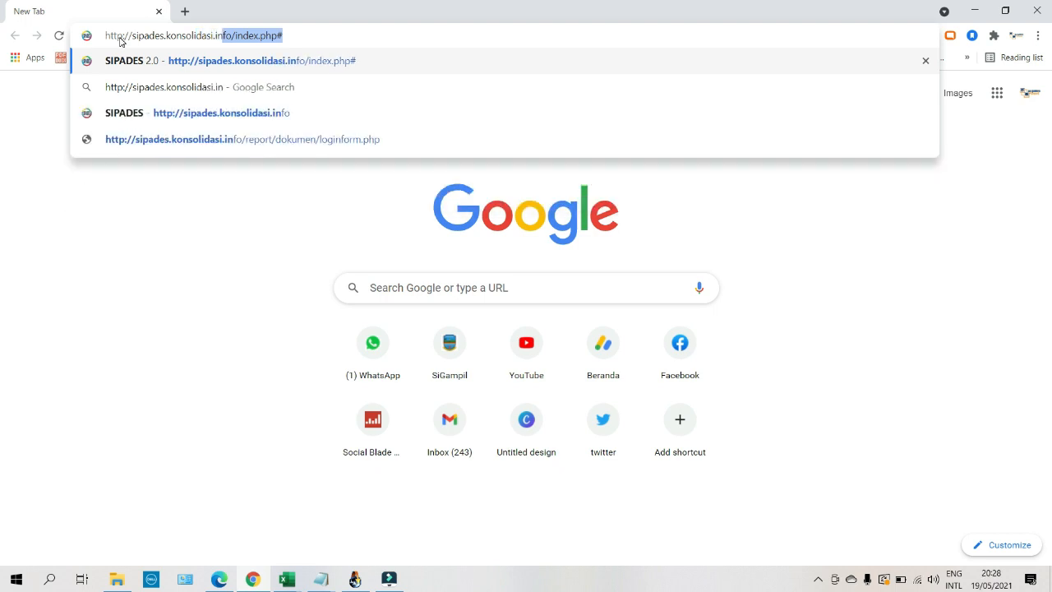
pyautogui.write('fo')
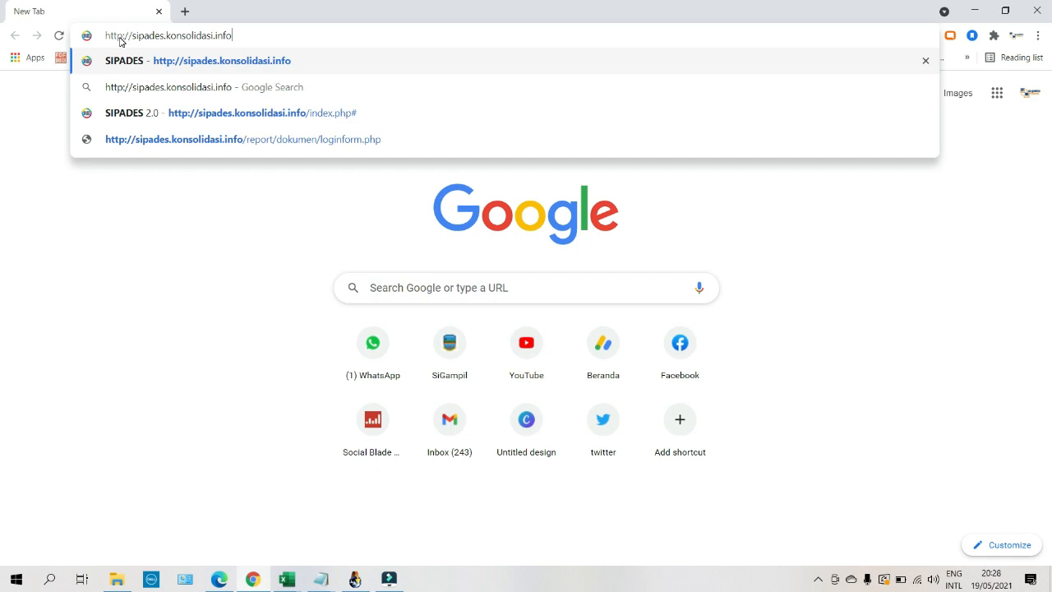
pyautogui.press('Return')
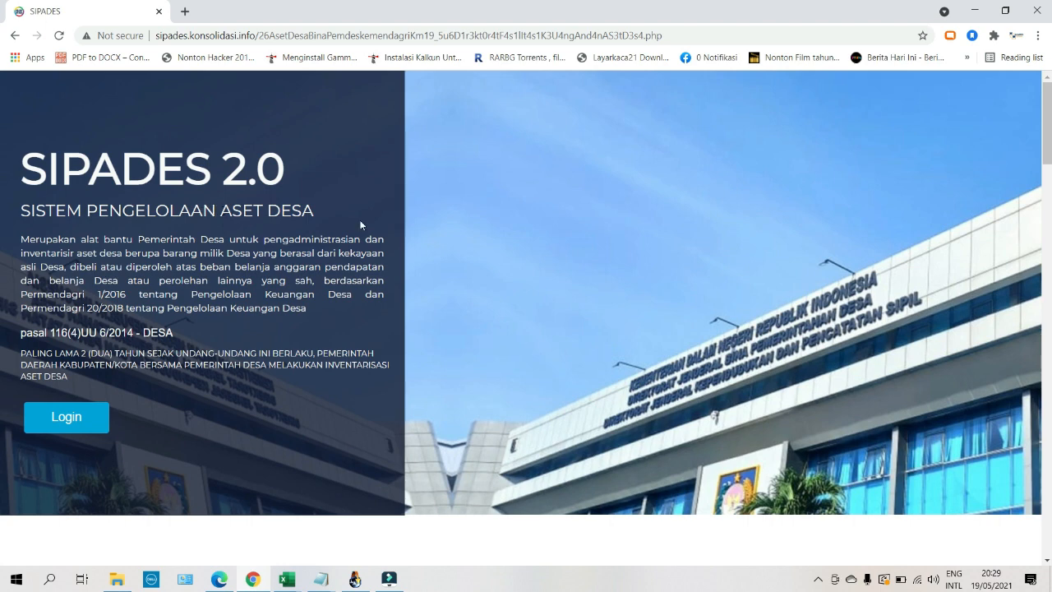
# Step: Sign in with the autofilled village account username and its password in KATA KUNCI
pyautogui.click(82, 420)
pyautogui.click(420, 285)
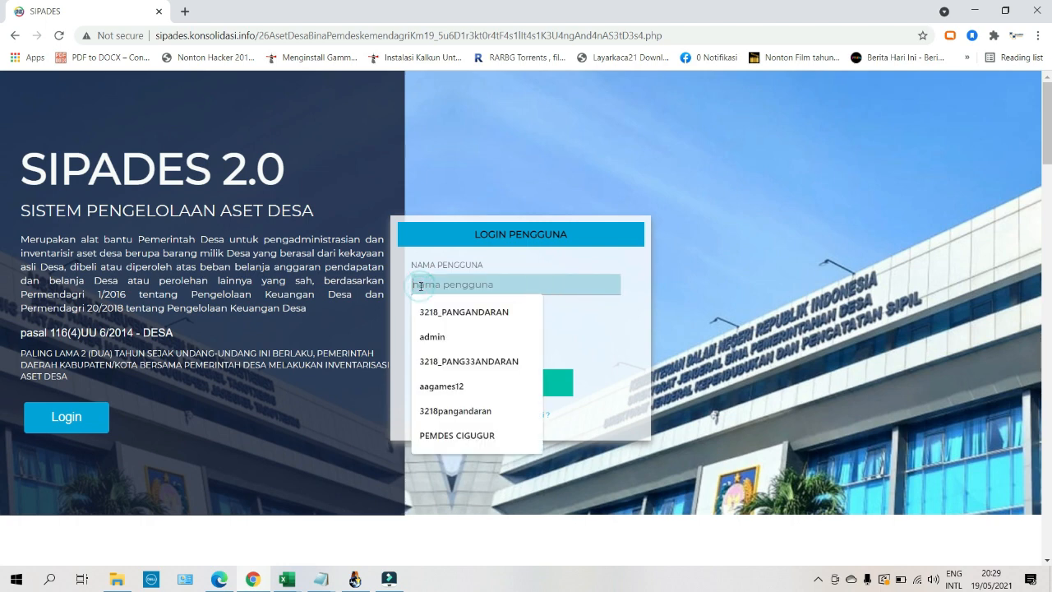
pyautogui.click(616, 341)
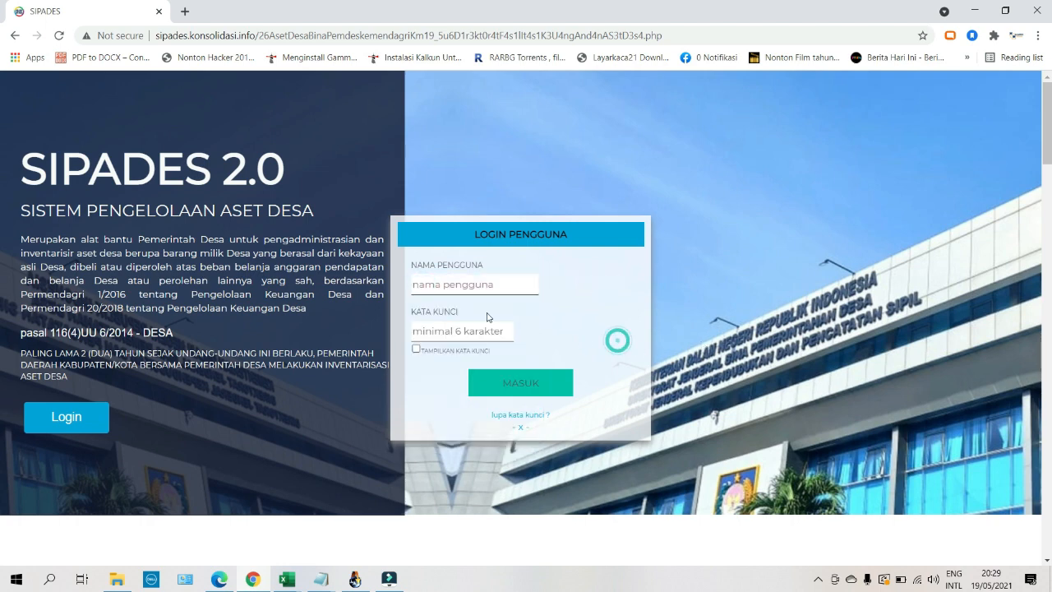
pyautogui.click(446, 290)
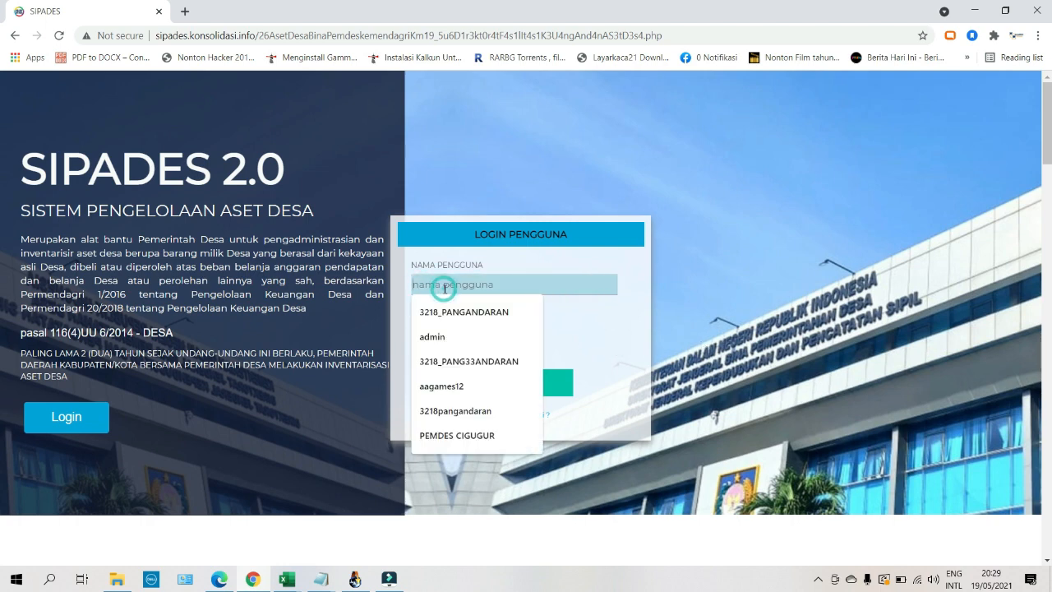
pyautogui.write('PEMDES CIGUGUR')
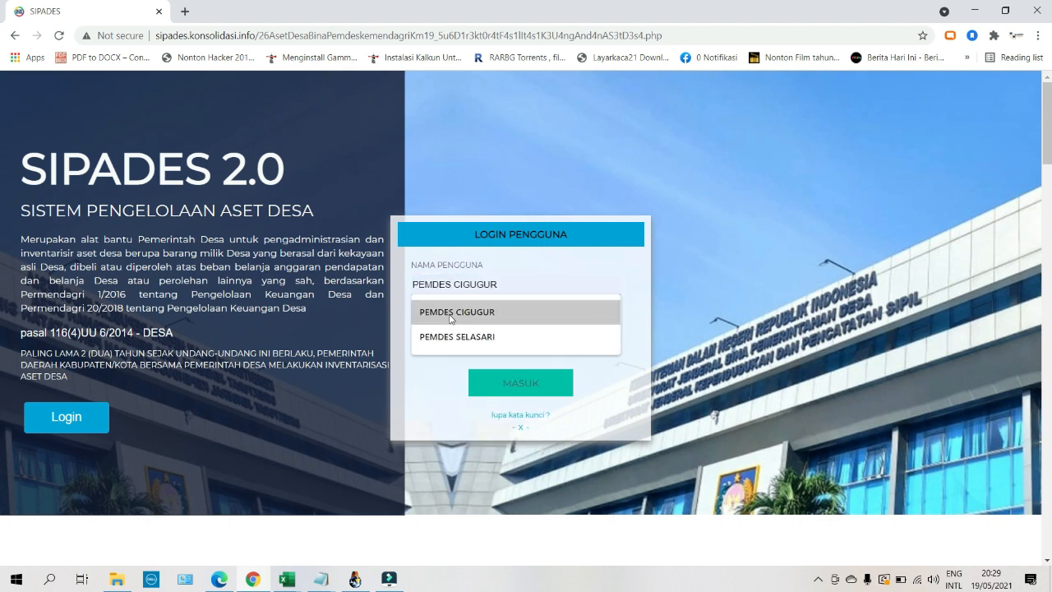
pyautogui.click(453, 313)
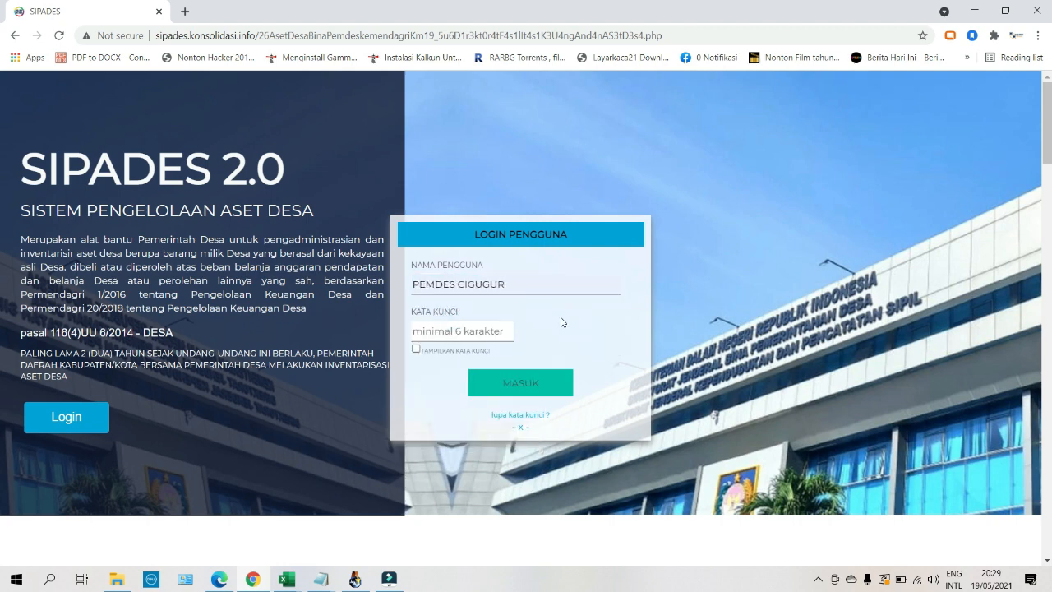
pyautogui.click(462, 337)
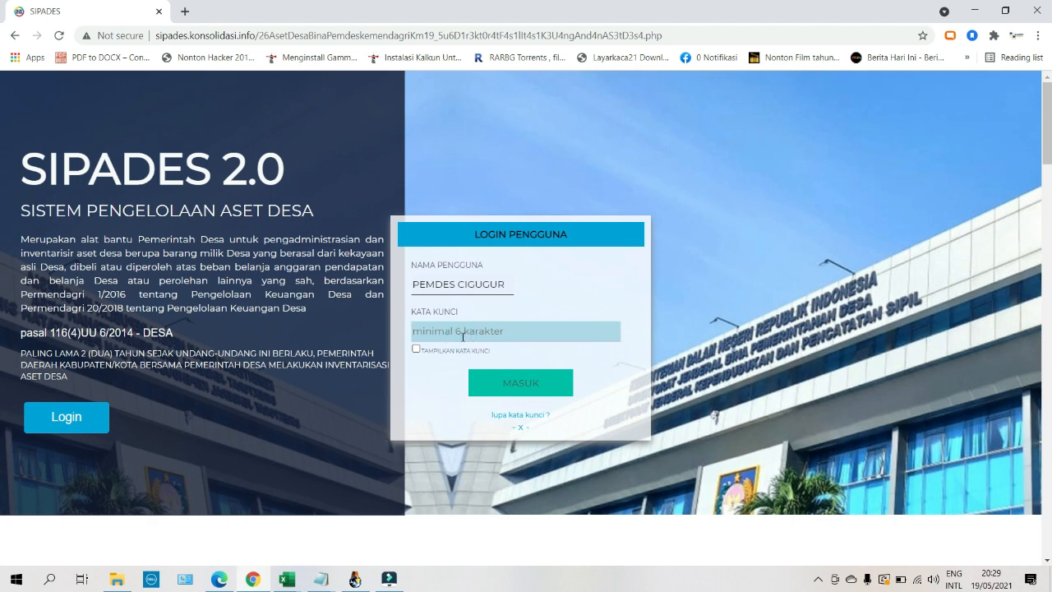
pyautogui.write('1234567')
pyautogui.click(482, 383)
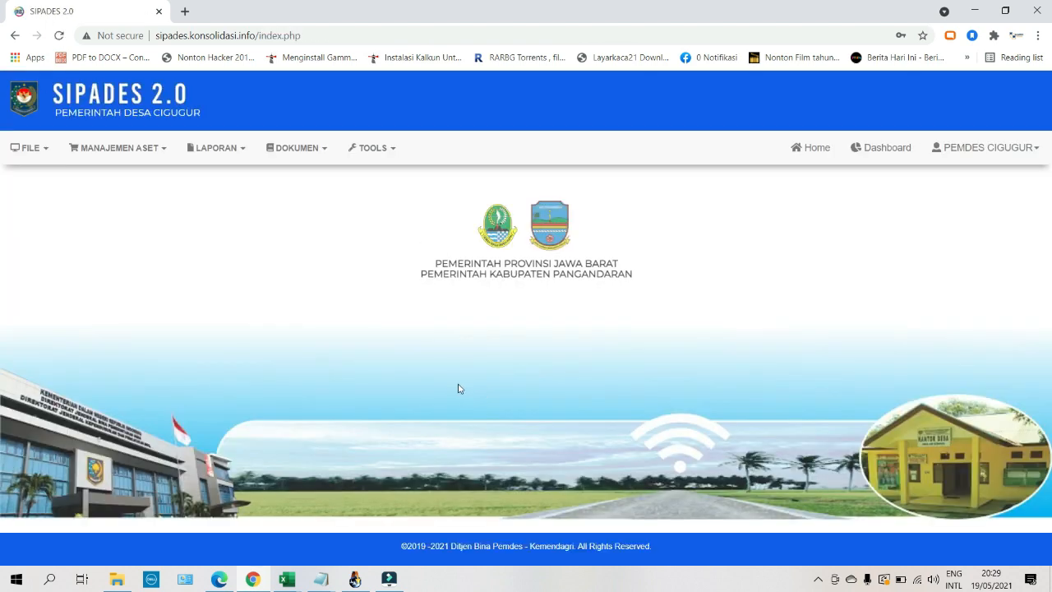
# Step: Check the account and navbar menus, then go to FILE > Perangkat dan Pengguna
pyautogui.click(990, 148)
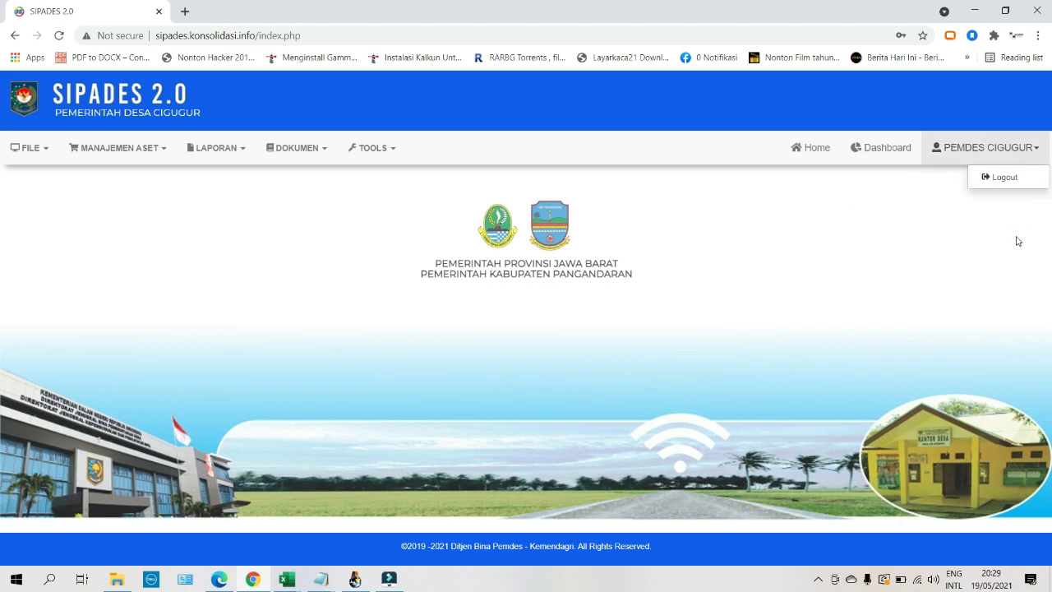
pyautogui.click(371, 376)
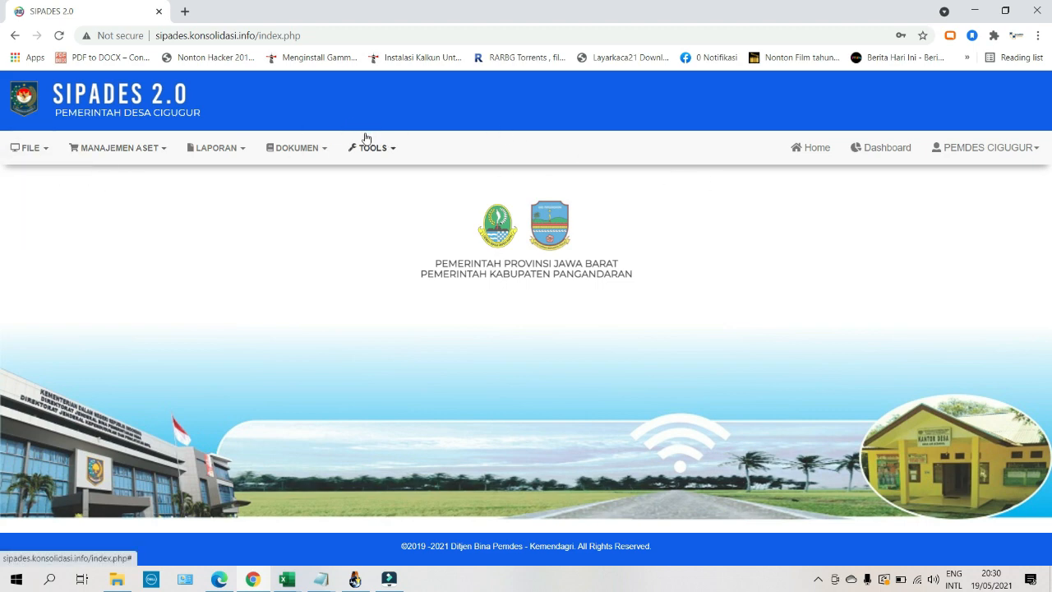
pyautogui.moveTo(21, 154)
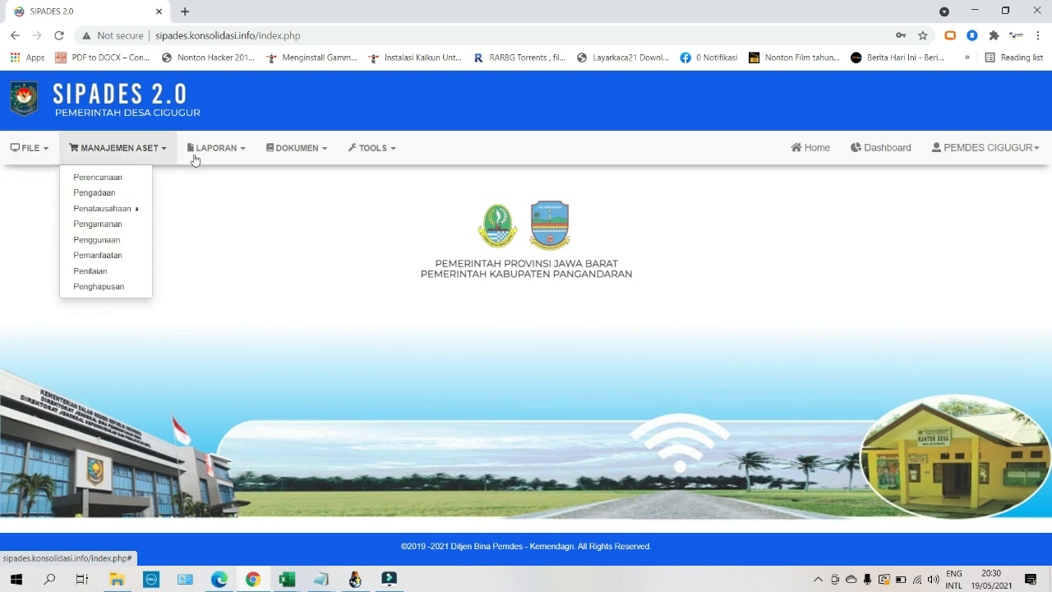
pyautogui.moveTo(215, 158)
pyautogui.moveTo(299, 158)
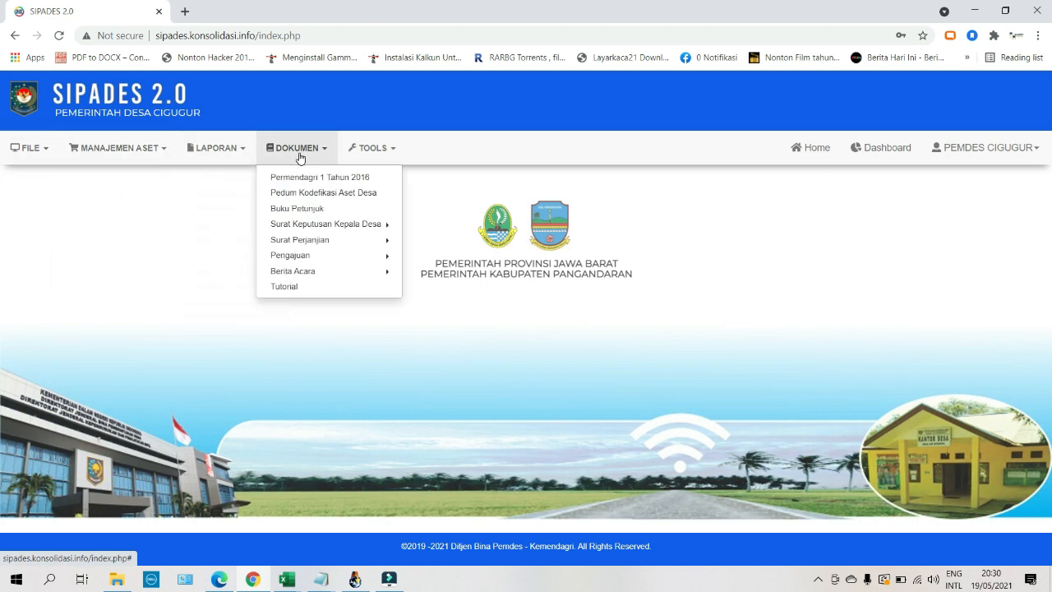
pyautogui.moveTo(362, 154)
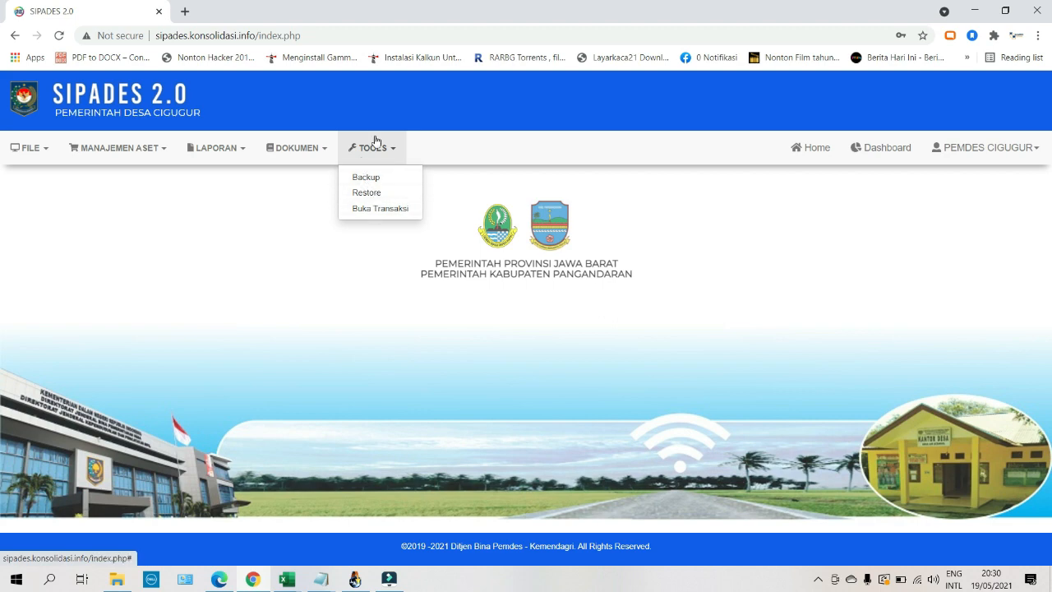
pyautogui.click(45, 149)
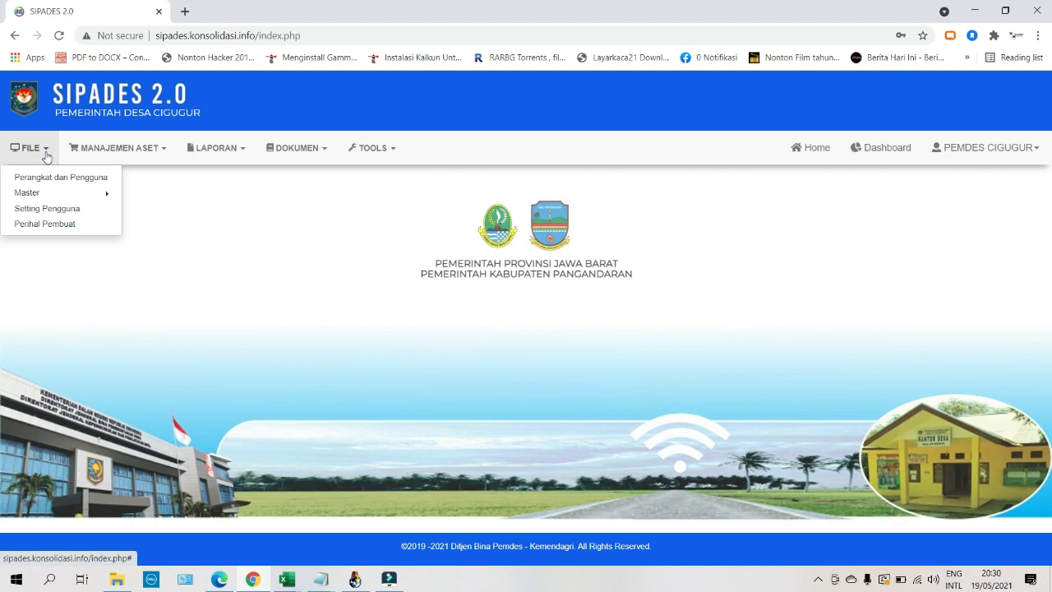
pyautogui.click(46, 176)
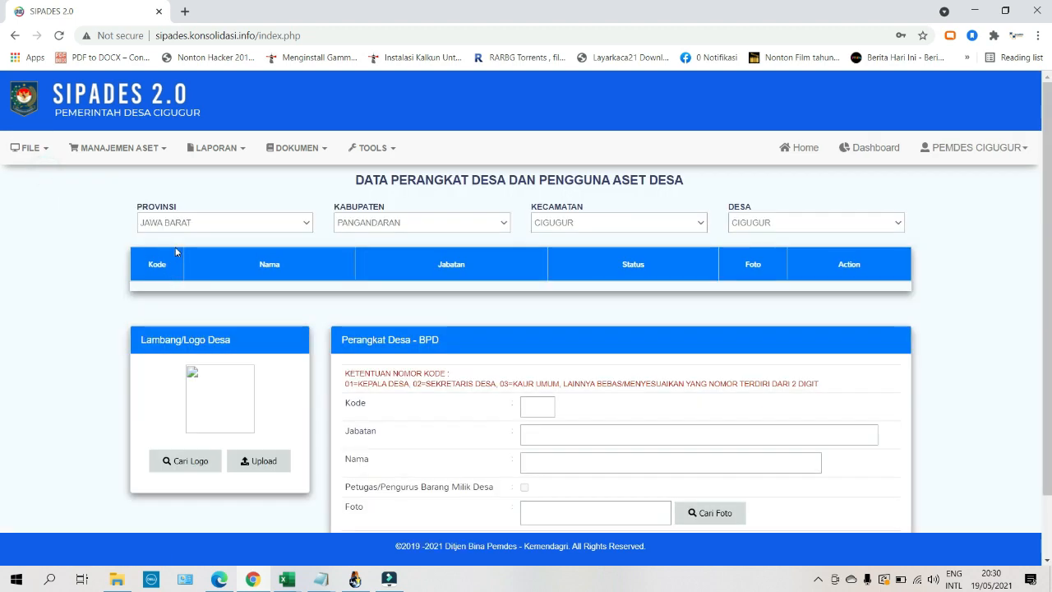
# Step: Upload Lambang_Kabupaten_Pangandaran from the D: Gawean folder as the village logo
pyautogui.scroll(-1, 175, 251)
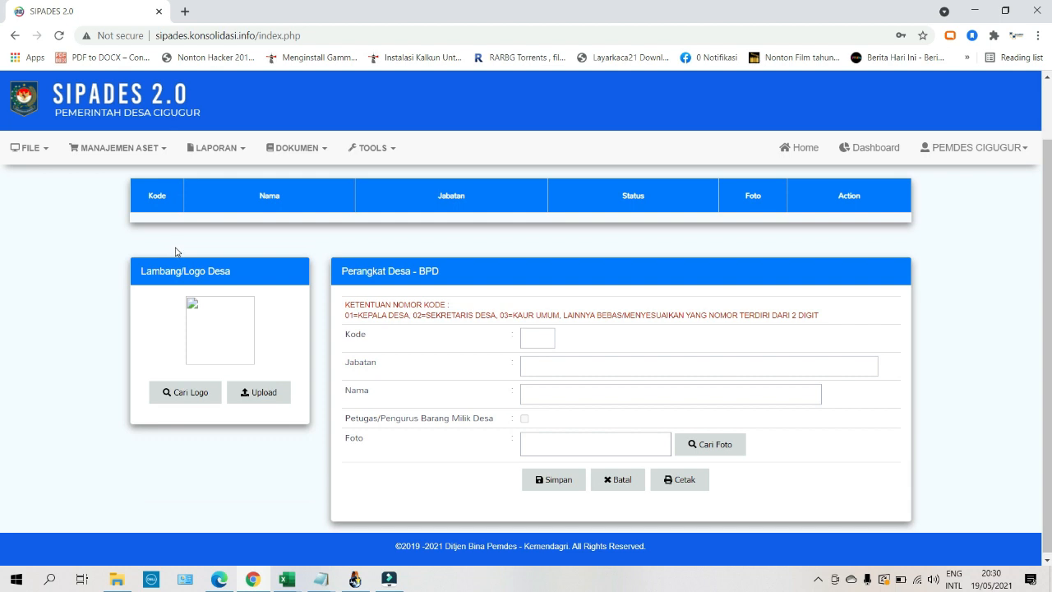
pyautogui.scroll(-1, 176, 255)
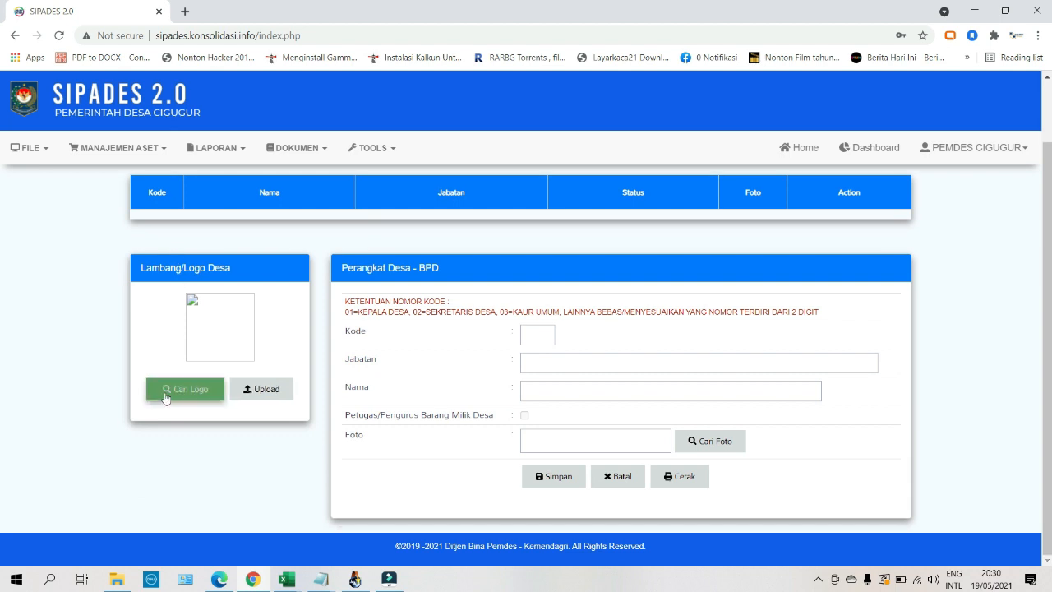
pyautogui.click(248, 389)
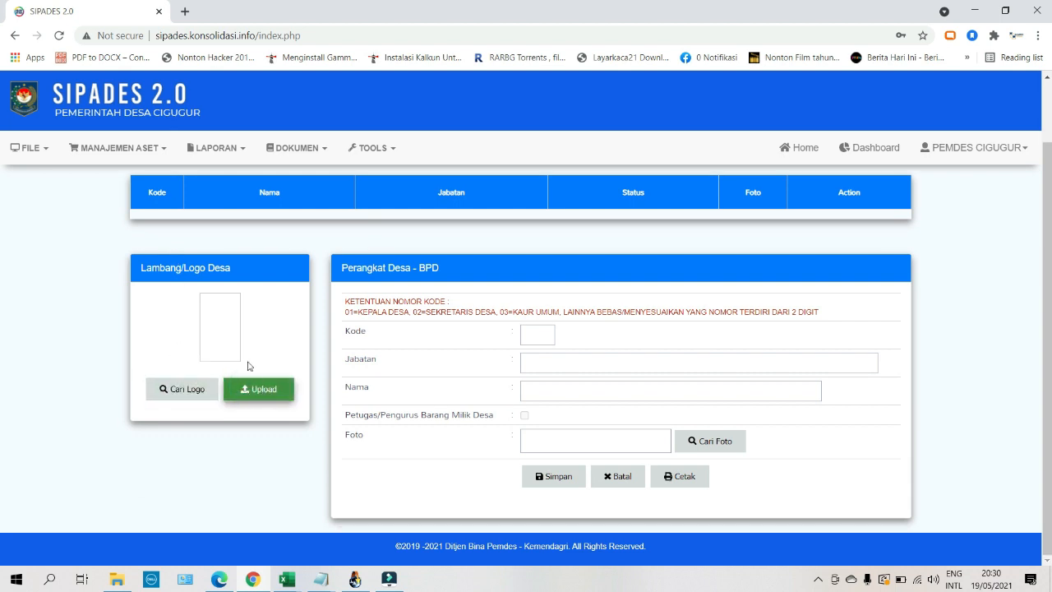
pyautogui.click(258, 399)
pyautogui.click(204, 385)
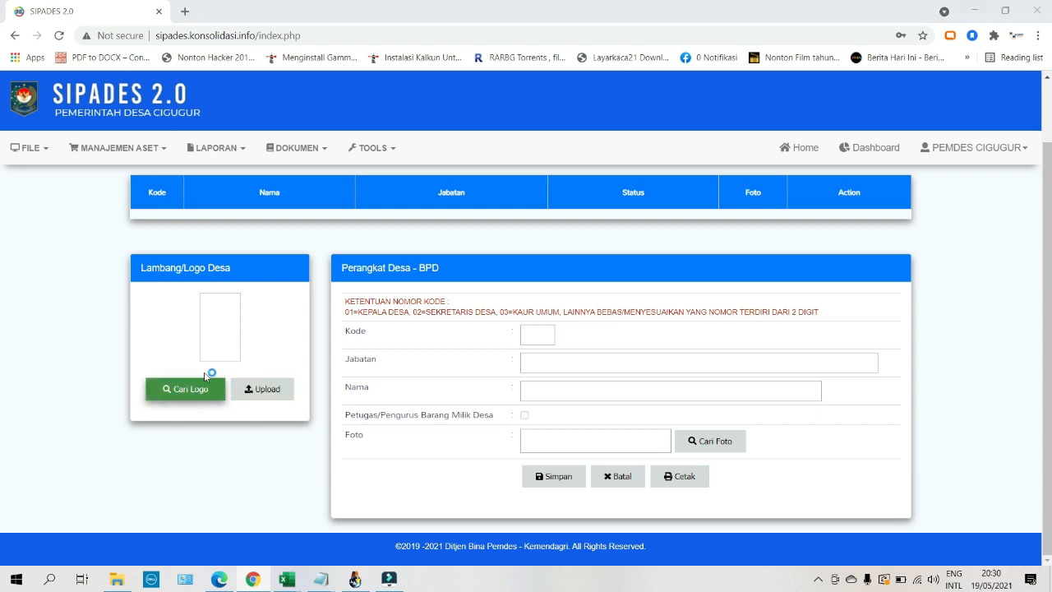
pyautogui.scroll(-5, 273, 185)
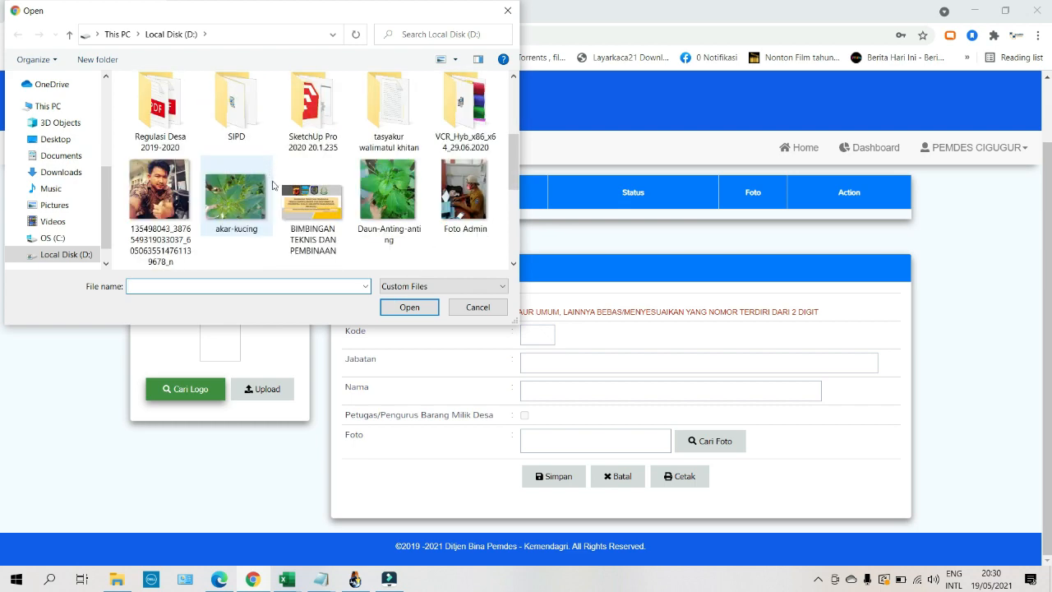
pyautogui.scroll(-3, 273, 185)
pyautogui.scroll(5, 272, 185)
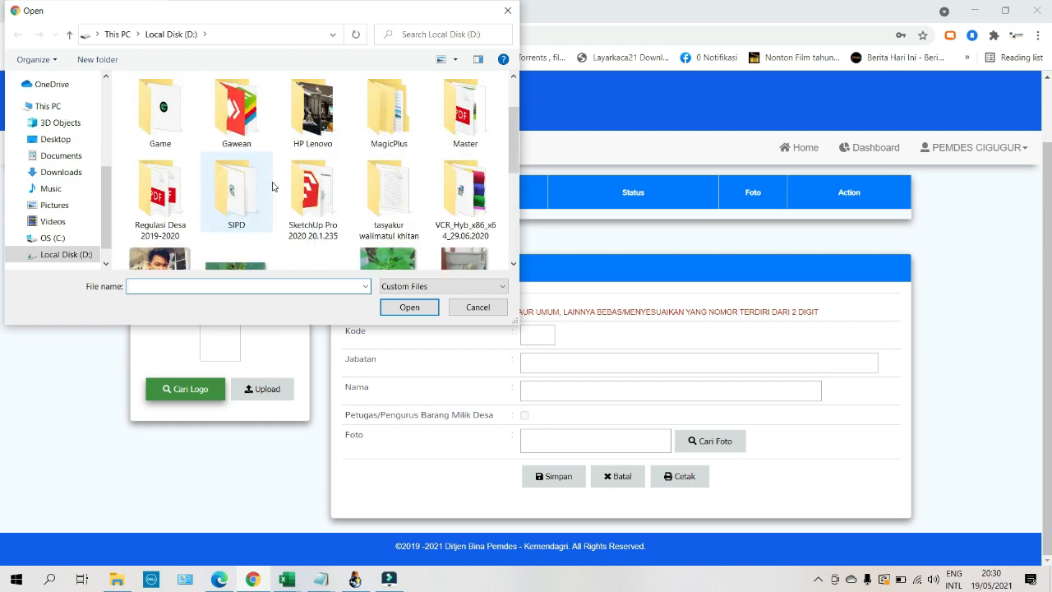
pyautogui.scroll(2, 273, 186)
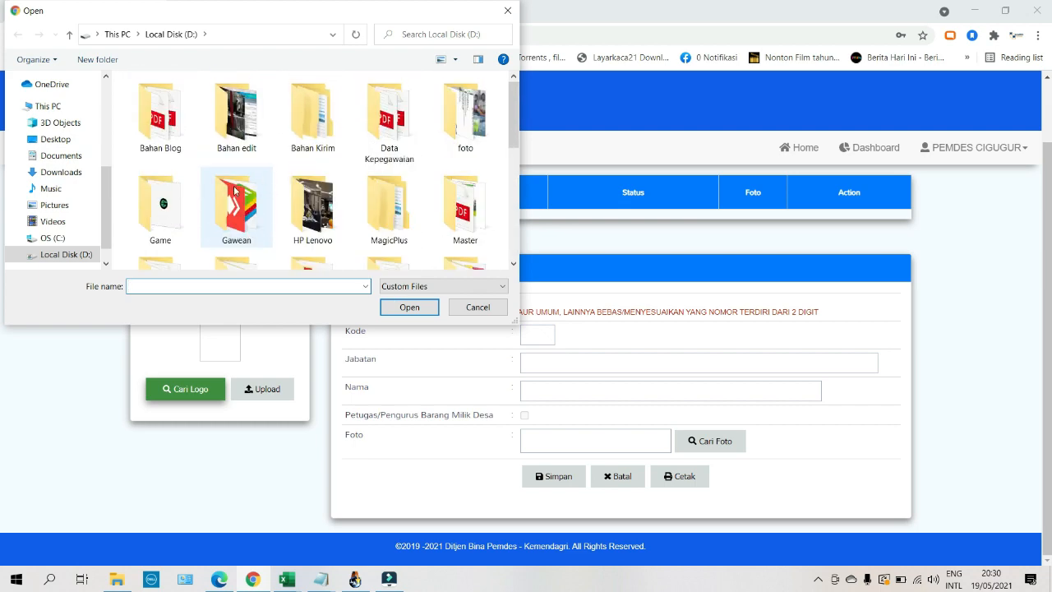
pyautogui.doubleClick(234, 190)
pyautogui.scroll(-3, 263, 186)
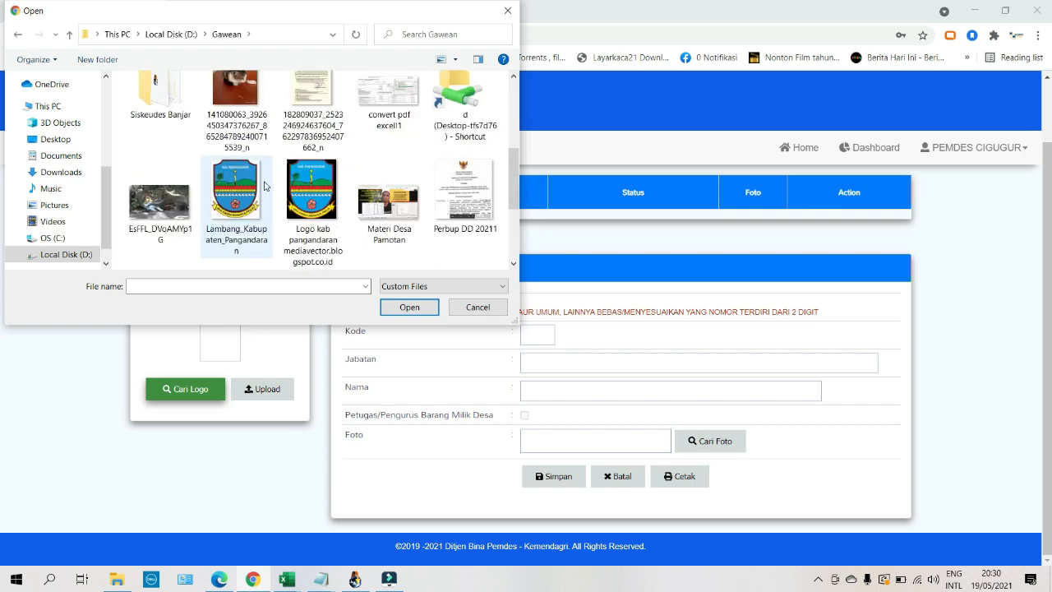
pyautogui.click(261, 187)
pyautogui.click(395, 310)
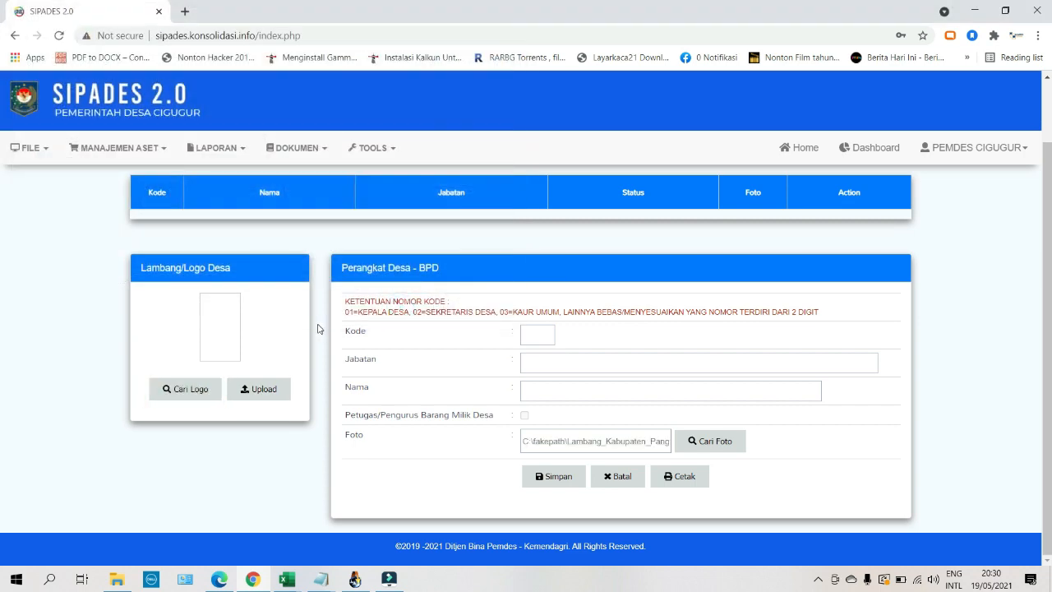
pyautogui.click(264, 391)
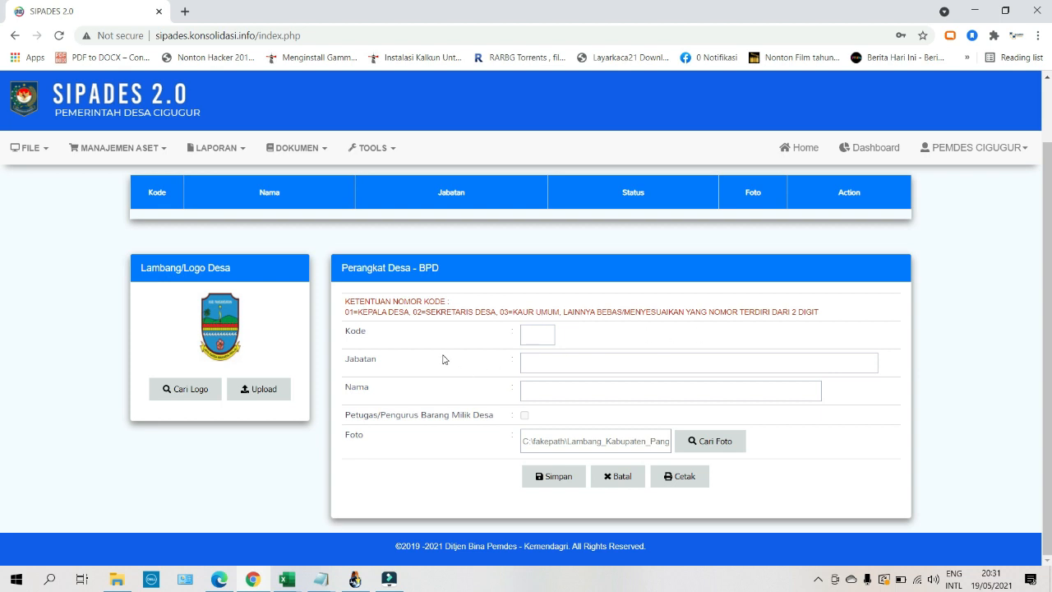
# Step: Fill Kode with 01, Jabatan with KEPALA DESA, and Nama with the village head's full name
pyautogui.click(537, 338)
pyautogui.write('01')
pyautogui.click(524, 364)
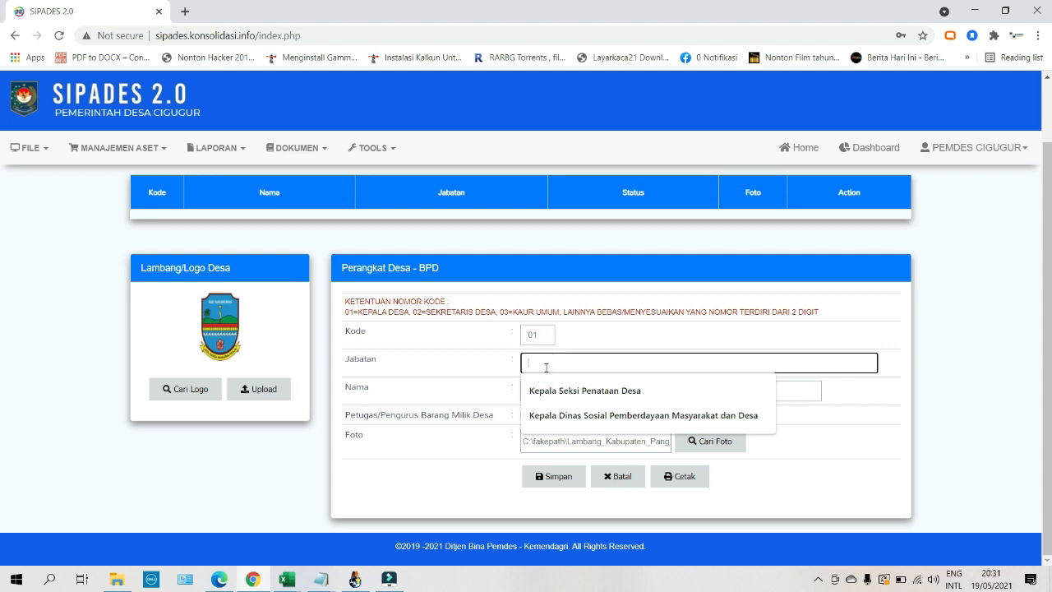
pyautogui.write('KEPALA DESA')
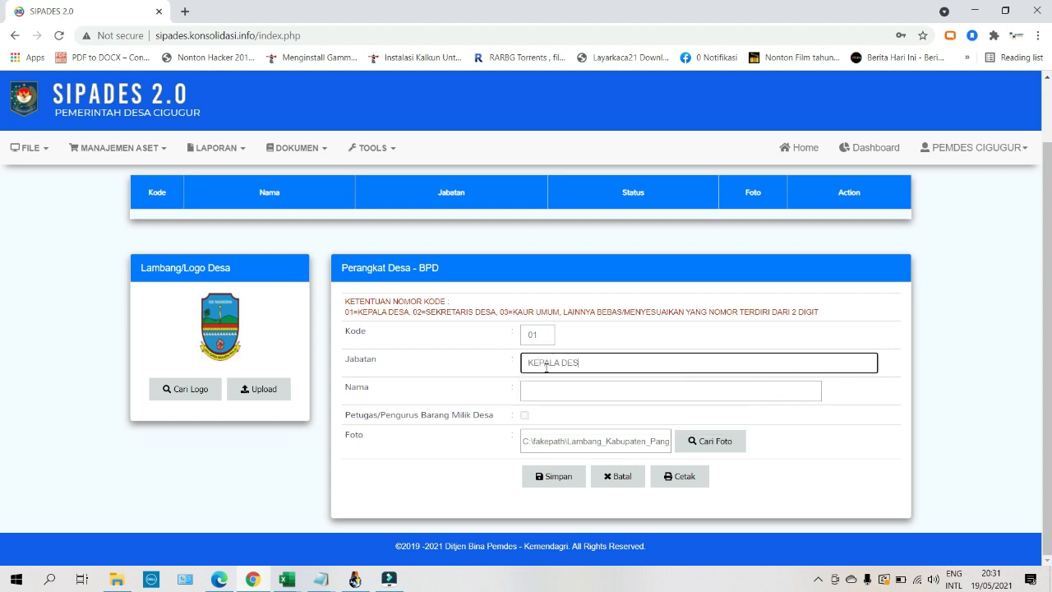
pyautogui.click(532, 389)
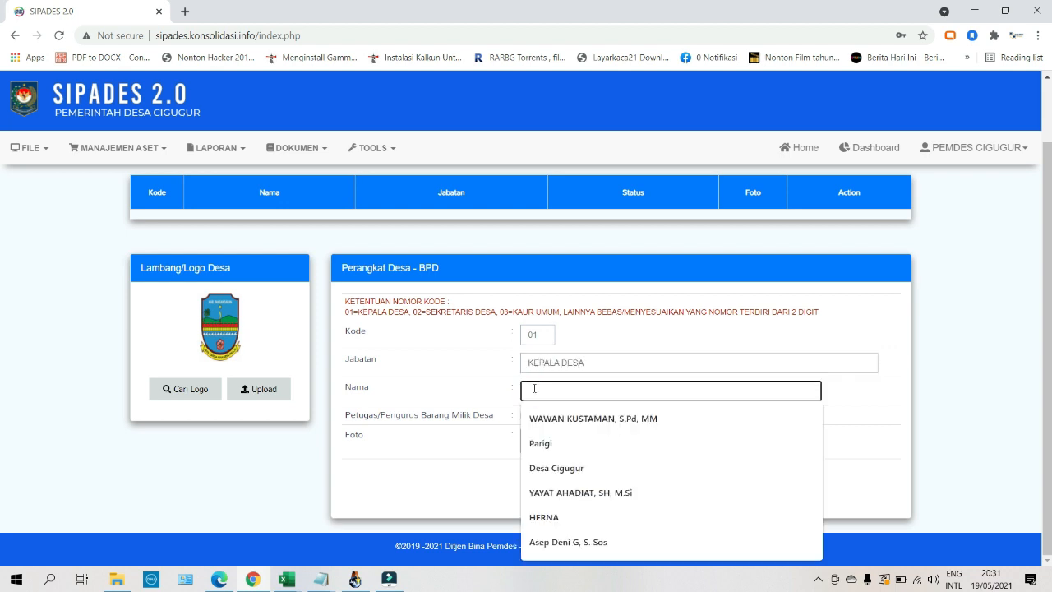
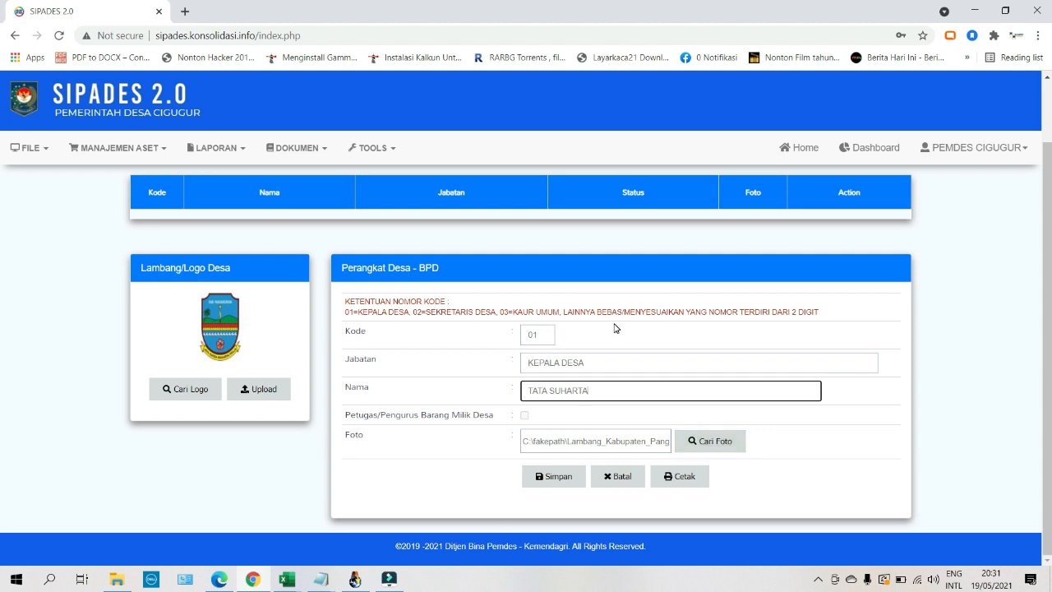
# Step: Pick the village head's portrait photo from Local Disk (D:) through Cari Foto
pyautogui.click(719, 442)
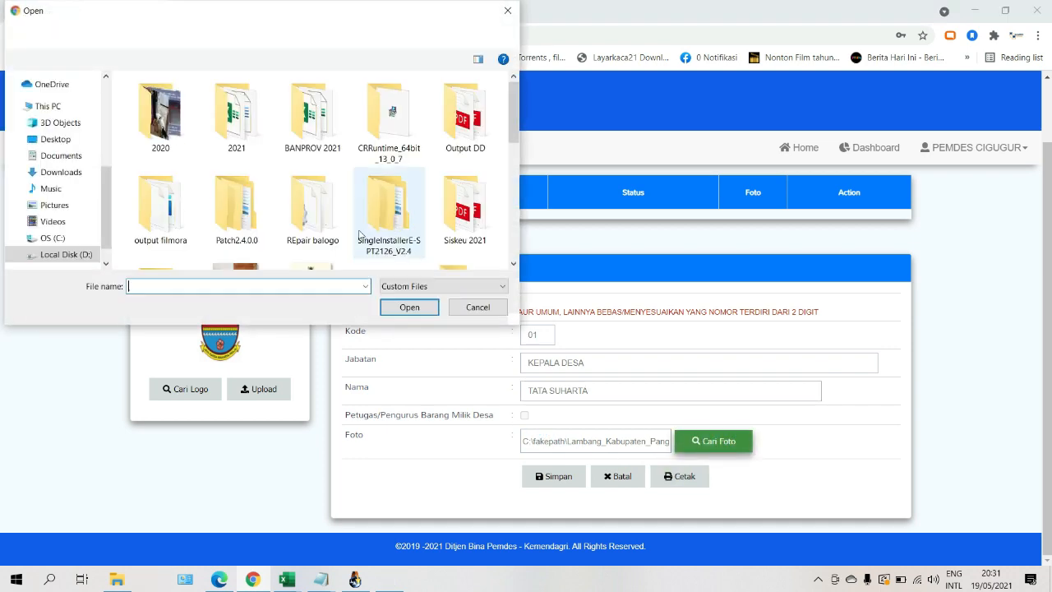
pyautogui.doubleClick(378, 176)
pyautogui.scroll(-5, 345, 226)
pyautogui.scroll(3, 329, 230)
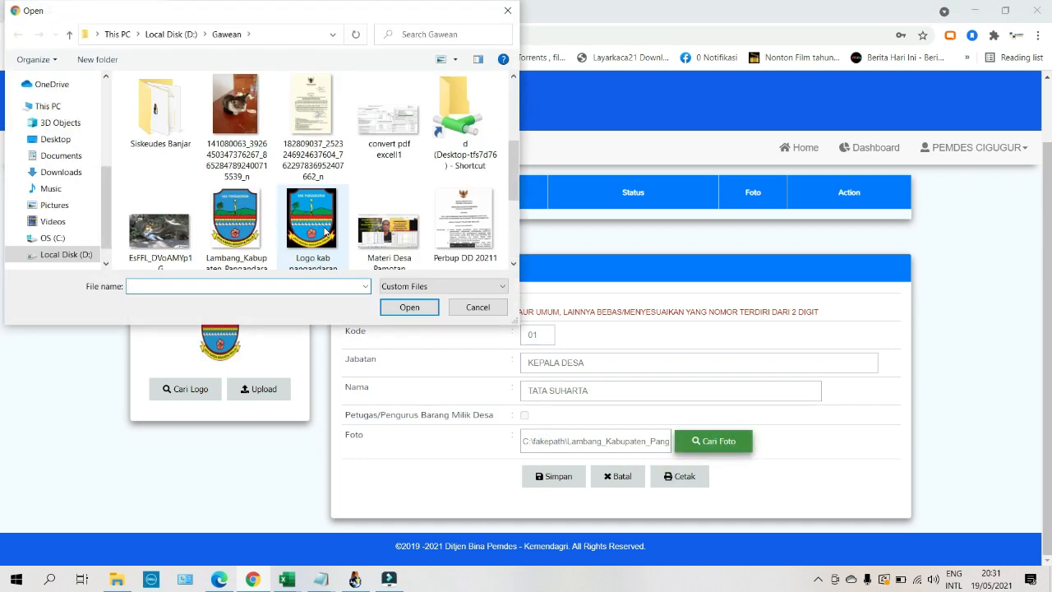
pyautogui.click(175, 34)
pyautogui.scroll(-5, 239, 189)
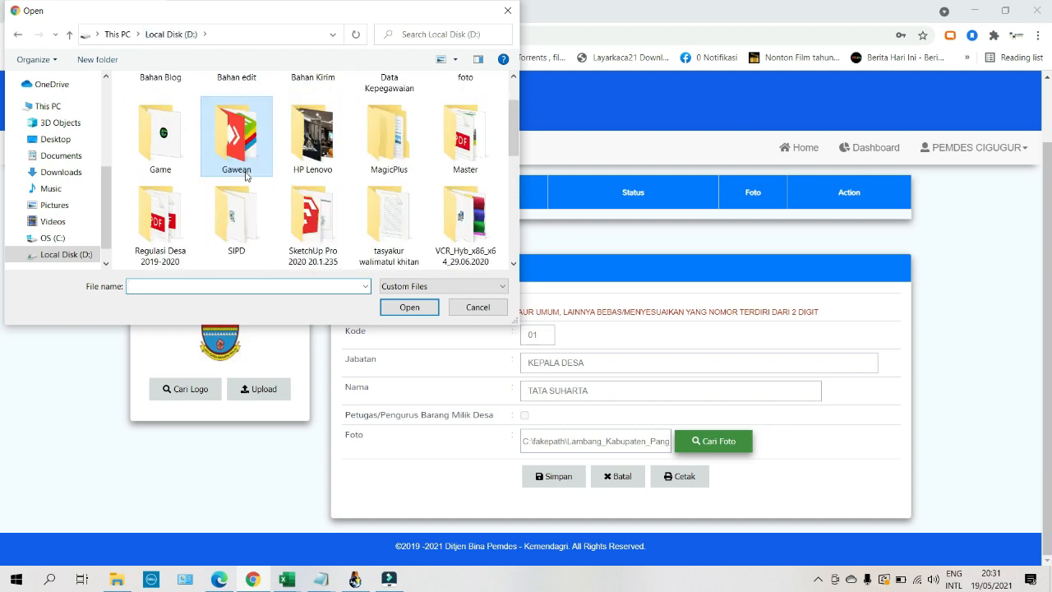
pyautogui.scroll(-3, 238, 195)
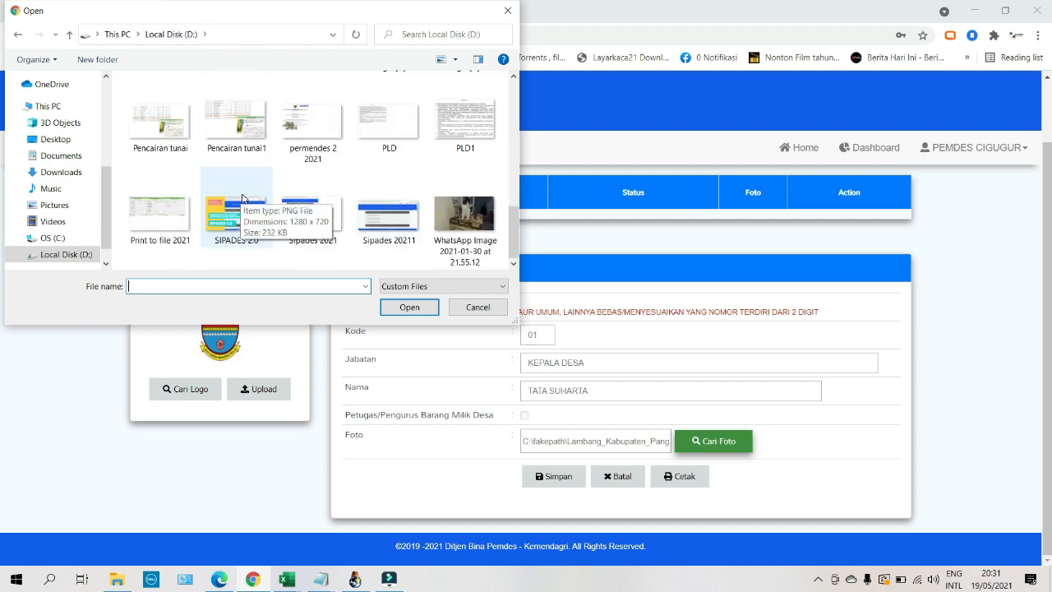
pyautogui.scroll(5, 240, 197)
pyautogui.click(180, 114)
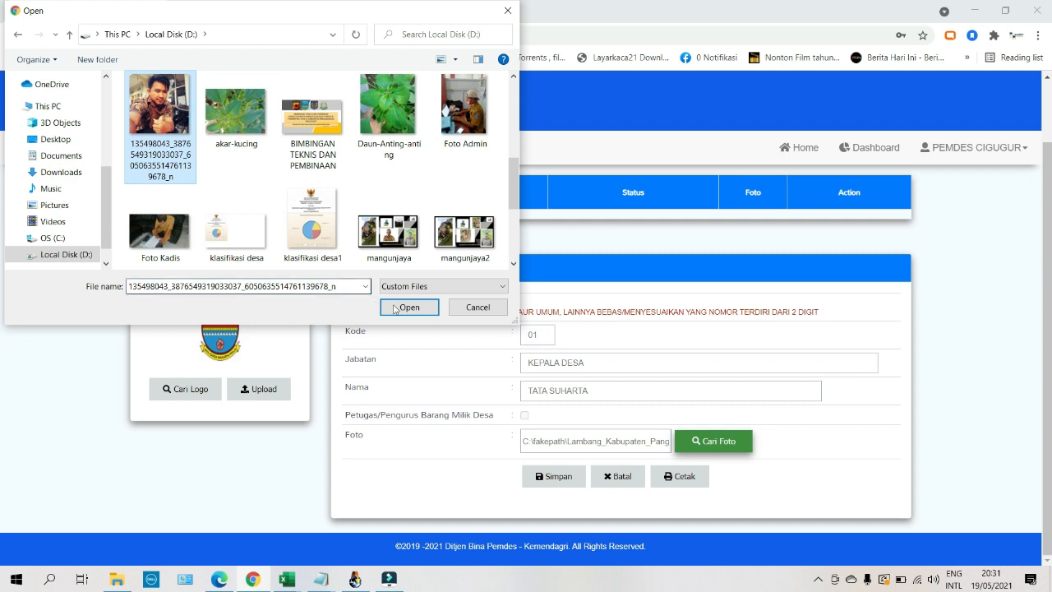
pyautogui.click(395, 306)
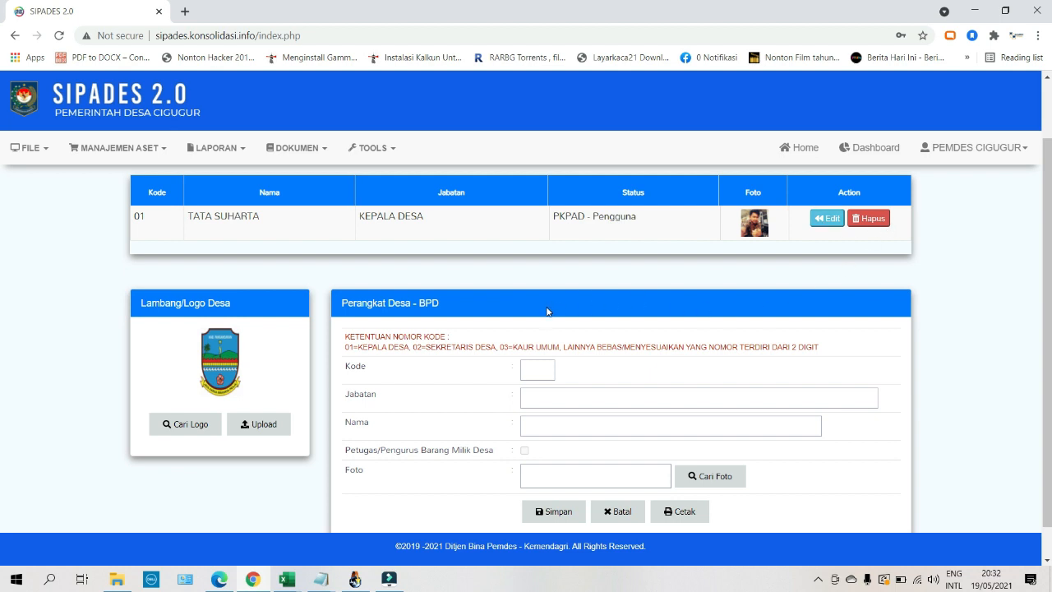
# Step: Return to the top of the page and reveal the FILE > Master submenu
pyautogui.scroll(2, 549, 310)
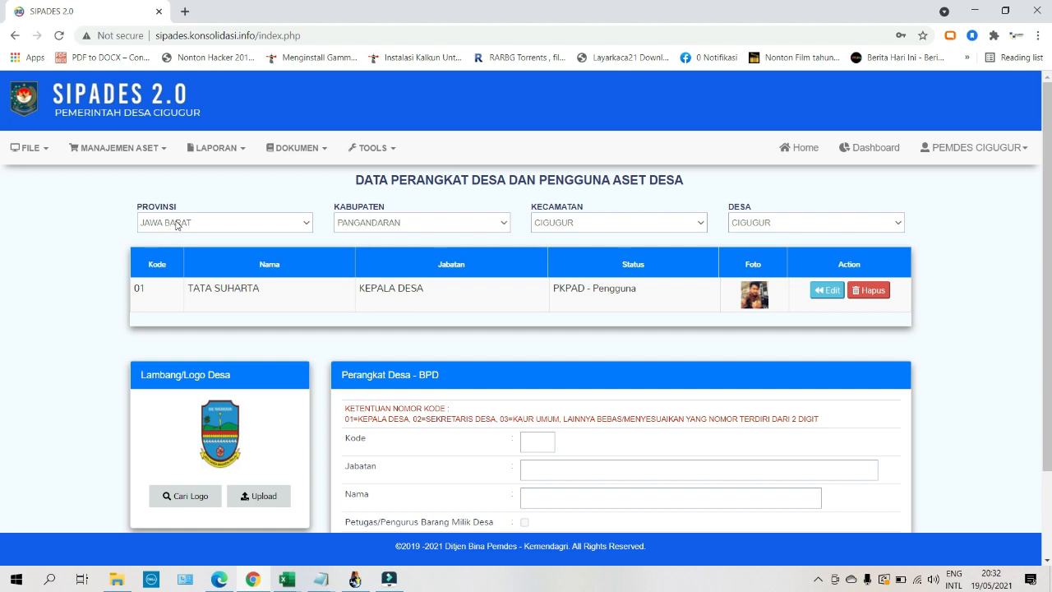
pyautogui.scroll(-1, 172, 232)
pyautogui.moveTo(55, 149)
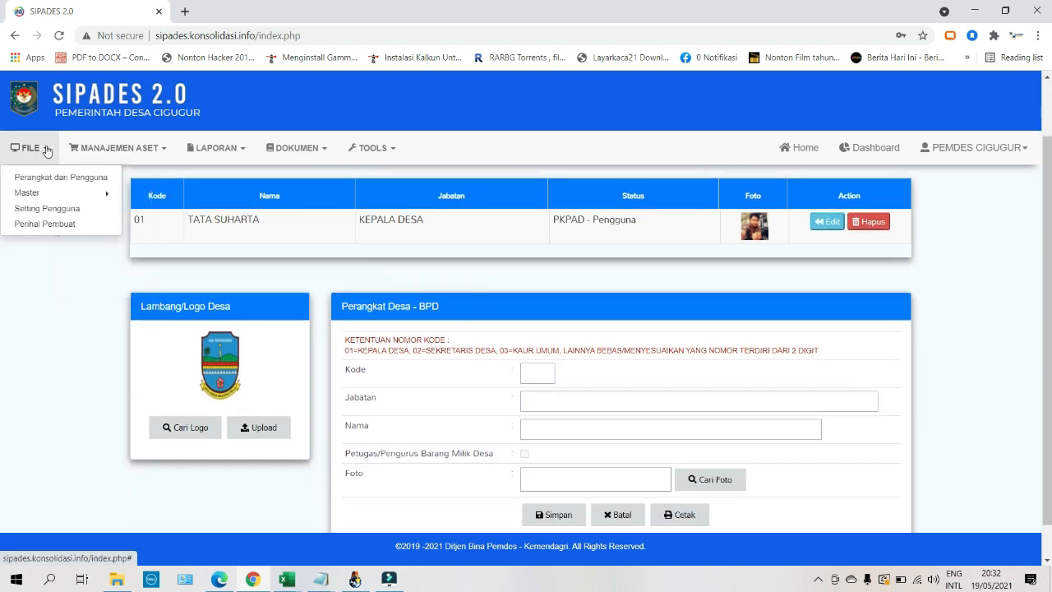
pyautogui.moveTo(37, 197)
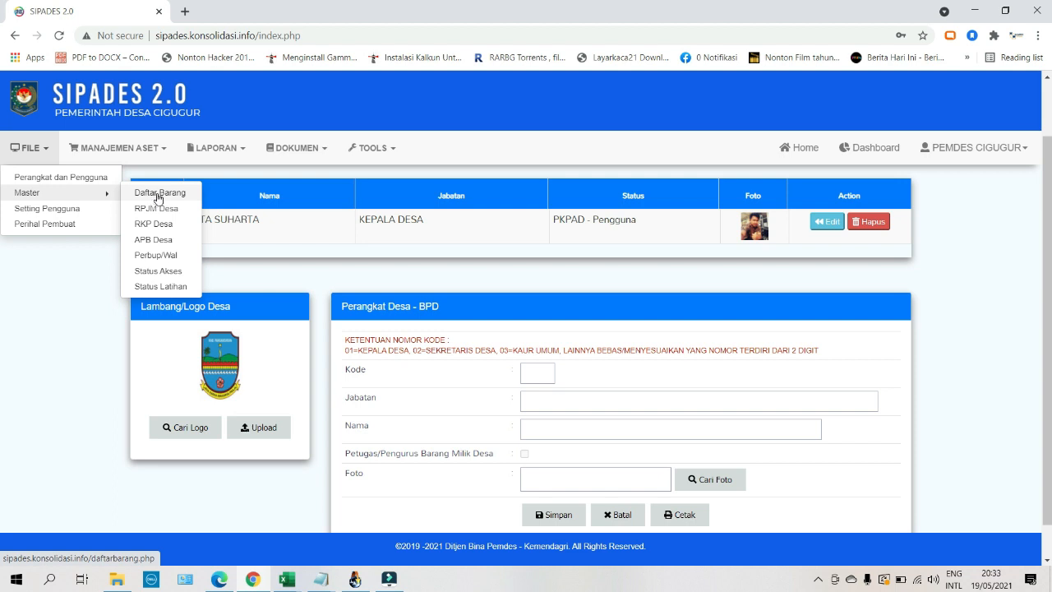
# Step: Open the Daftar Barang master item list and adjust its table view
pyautogui.click(155, 197)
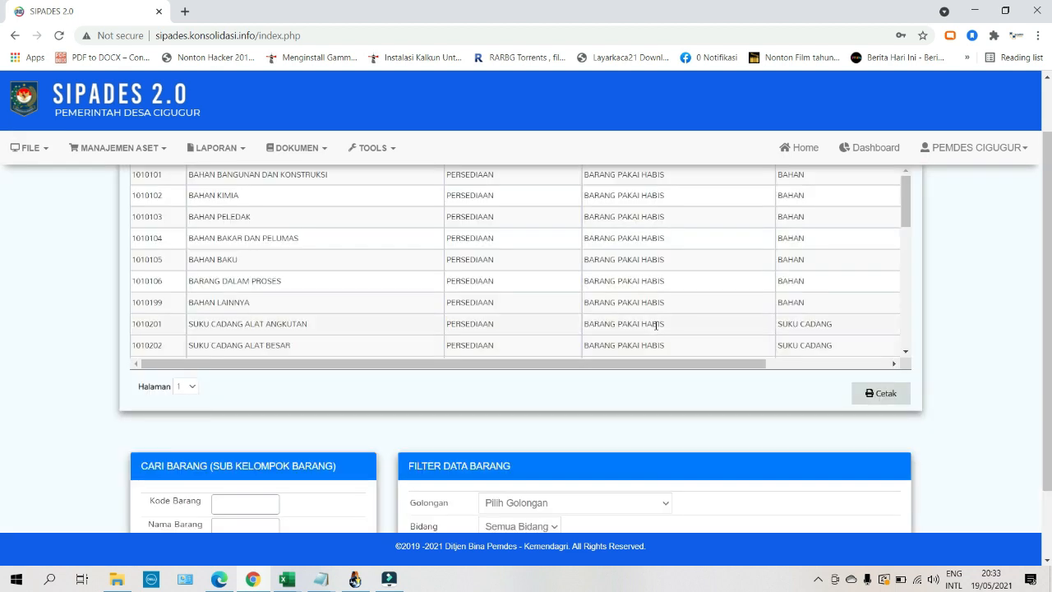
pyautogui.scroll(-1, 896, 393)
pyautogui.scroll(1, 934, 394)
pyautogui.scroll(1, 934, 394)
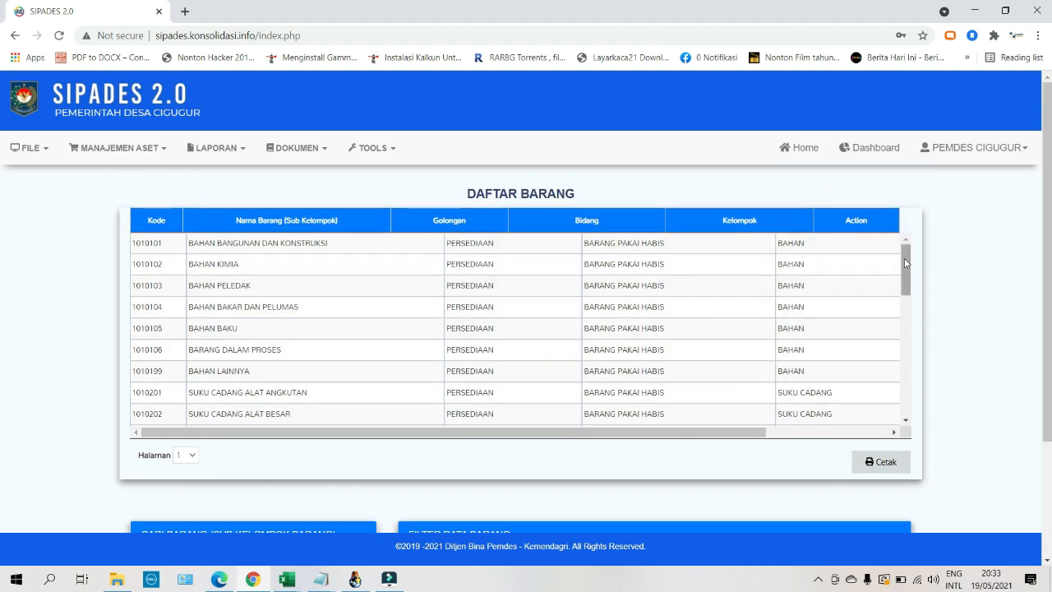
pyautogui.moveTo(905, 259); pyautogui.dragTo(892, 220)
pyautogui.moveTo(616, 436); pyautogui.dragTo(566, 444)
# Step: Print the item list as reportdaftarbarang.pdf, scroll through its pages, then close it
pyautogui.click(885, 463)
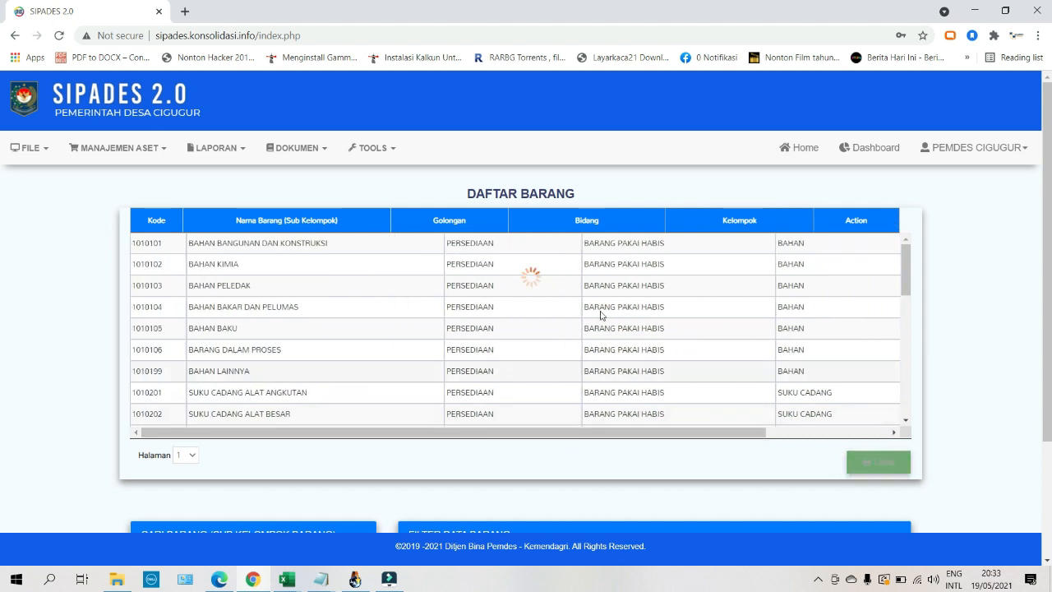
pyautogui.scroll(-2, 574, 302)
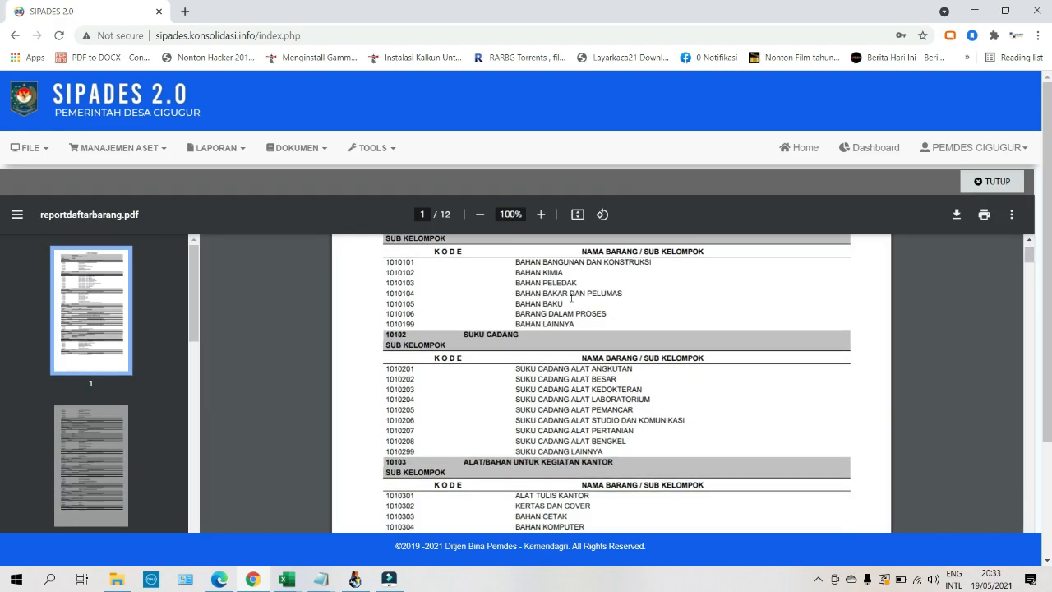
pyautogui.scroll(-20, 466, 290)
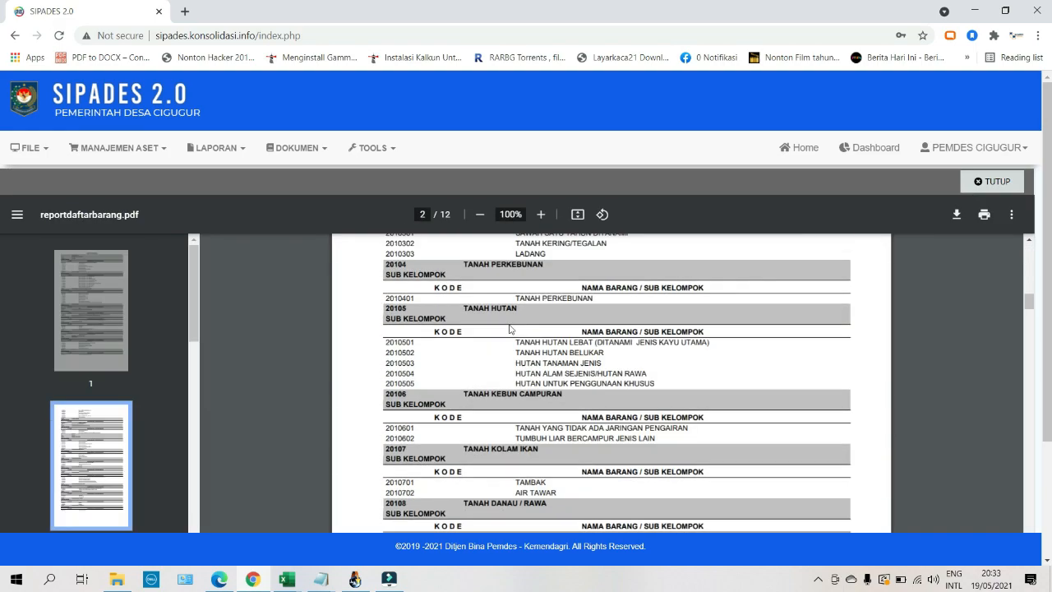
pyautogui.scroll(-20, 516, 332)
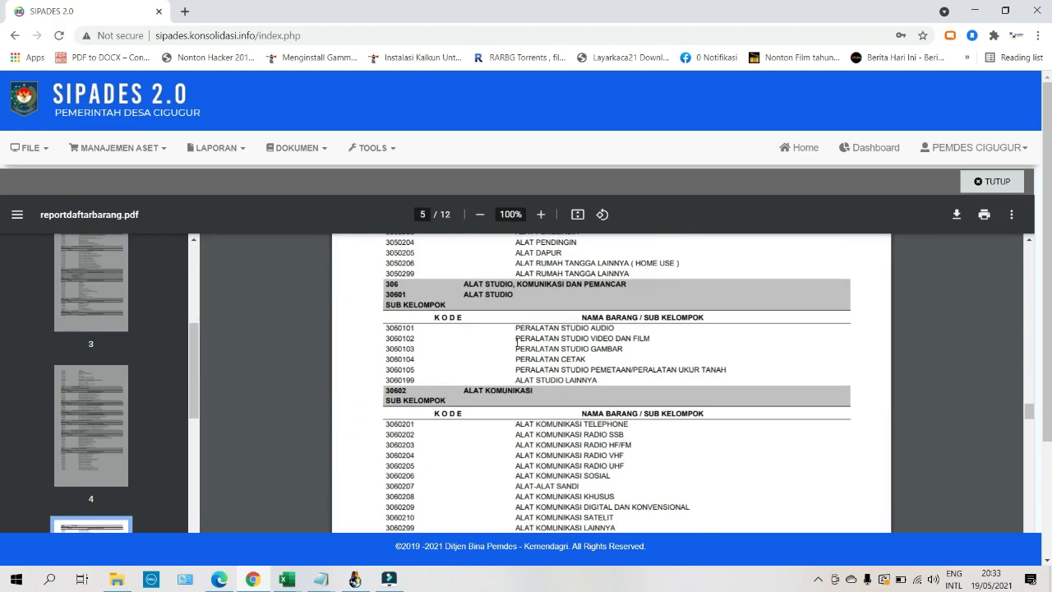
pyautogui.scroll(-20, 474, 328)
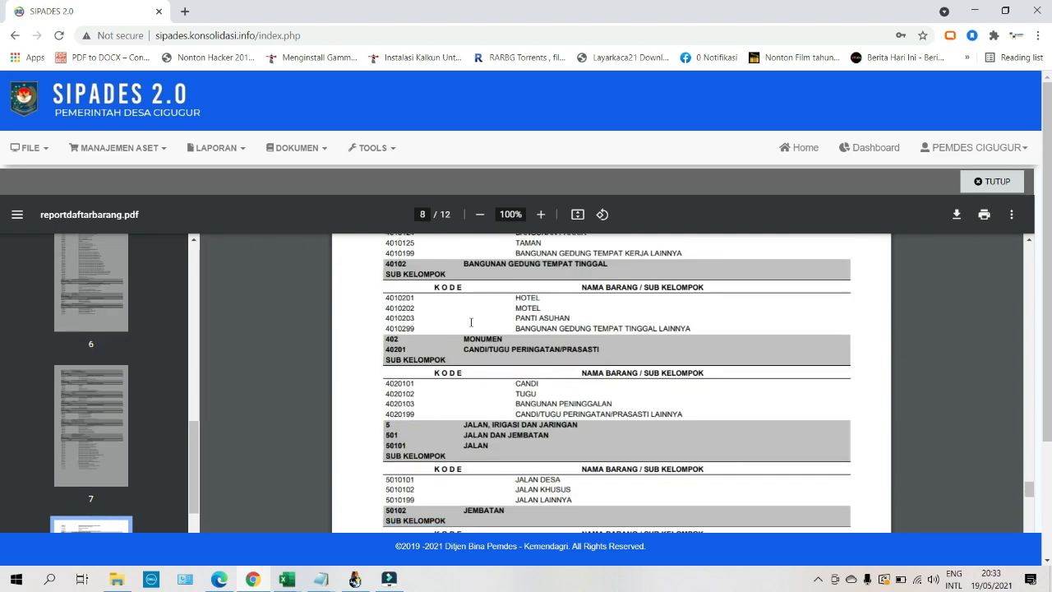
pyautogui.scroll(-20, 474, 328)
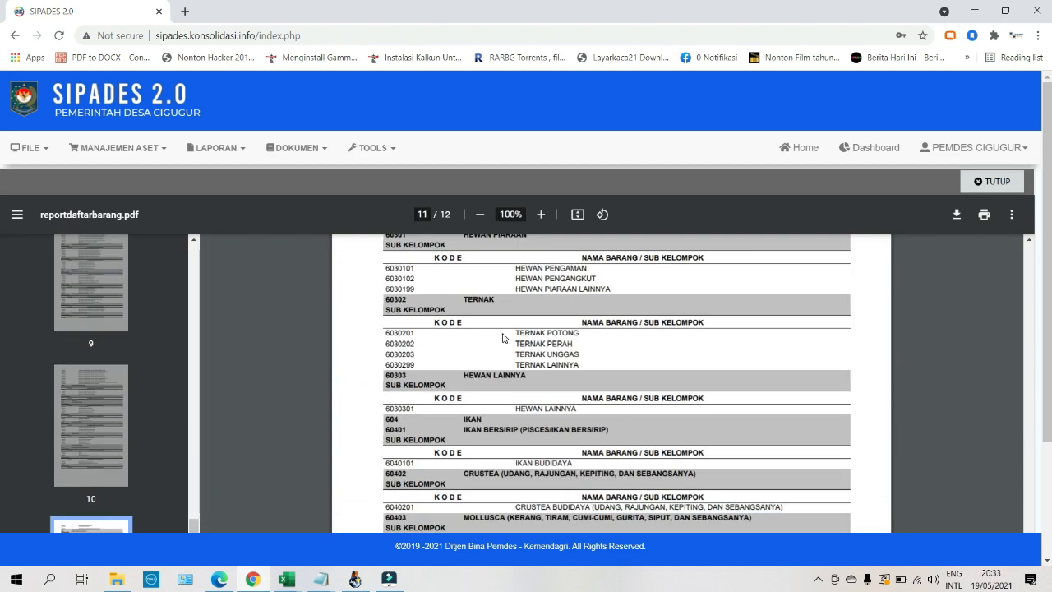
pyautogui.scroll(-10, 558, 352)
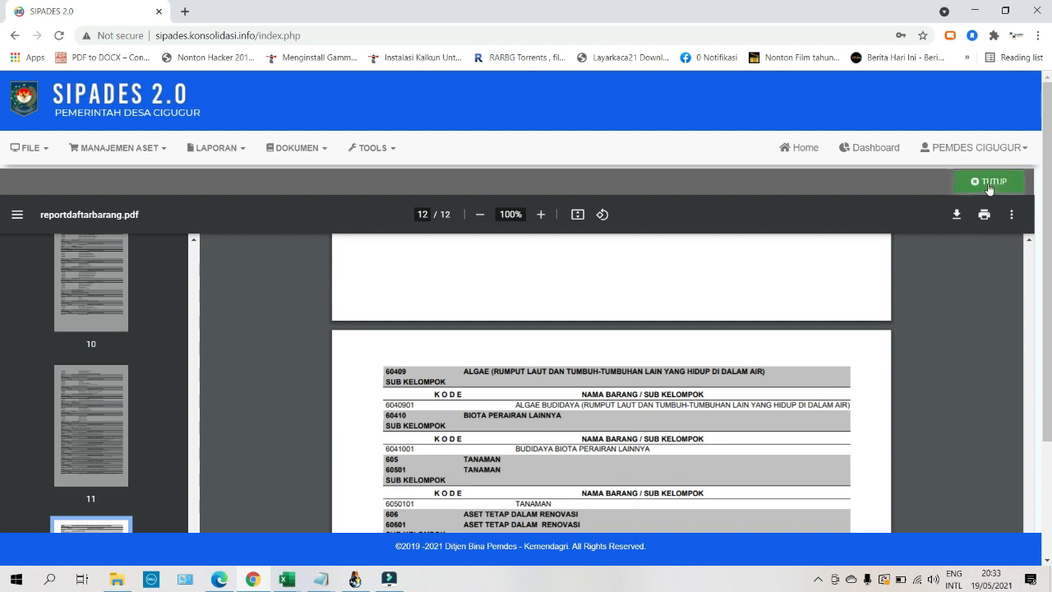
pyautogui.click(982, 188)
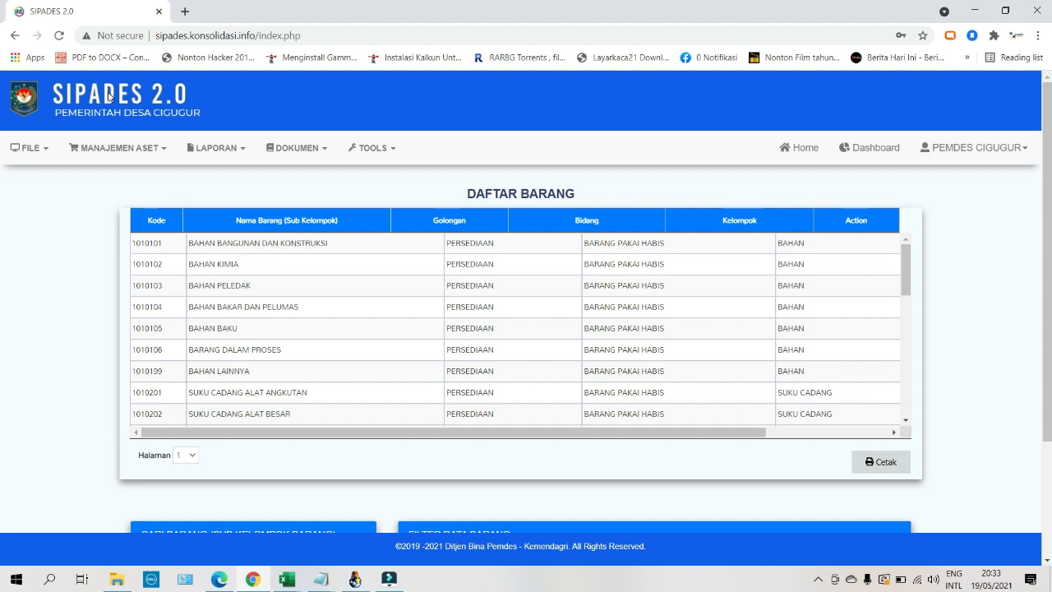
# Step: Open FILE > Master > RPJM Desa and start a new perdes entry
pyautogui.click(148, 151)
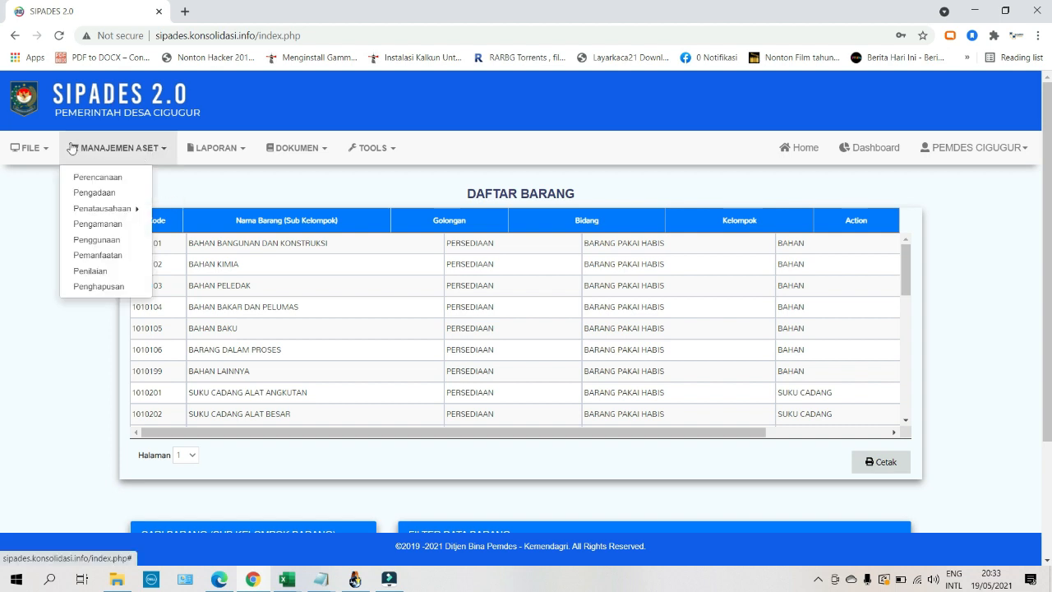
pyautogui.click(43, 148)
pyautogui.moveTo(41, 195)
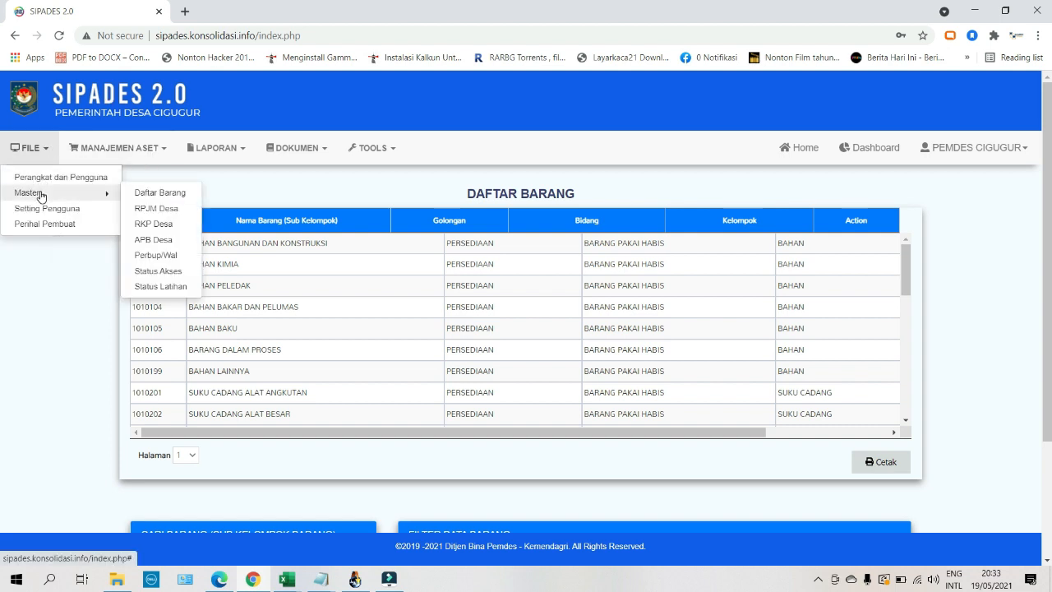
pyautogui.click(165, 208)
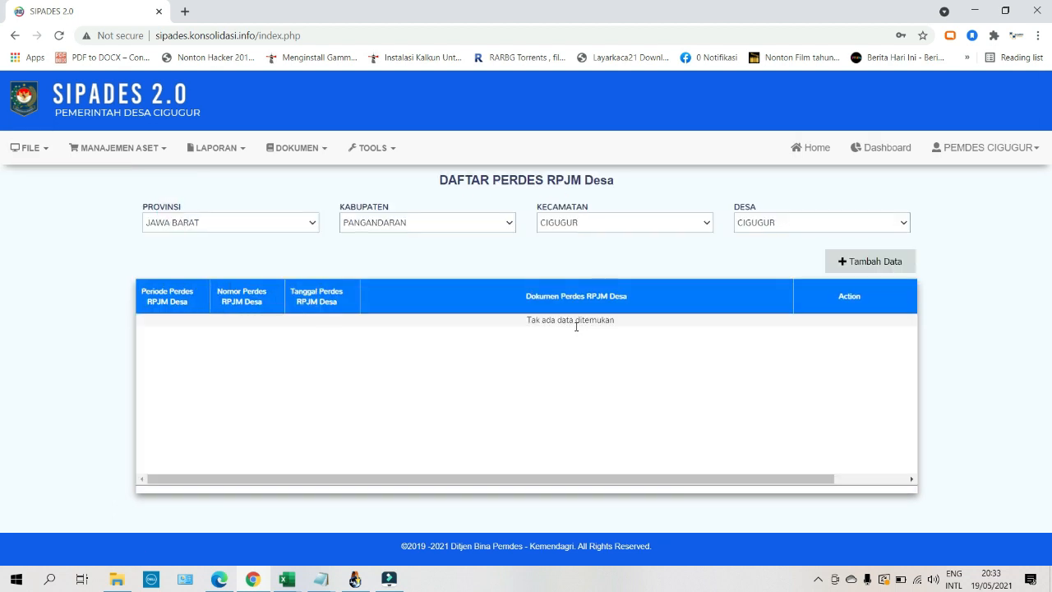
pyautogui.click(832, 260)
# Step: Enter the period 2019 to 2025 and perdes number 4
pyautogui.click(448, 234)
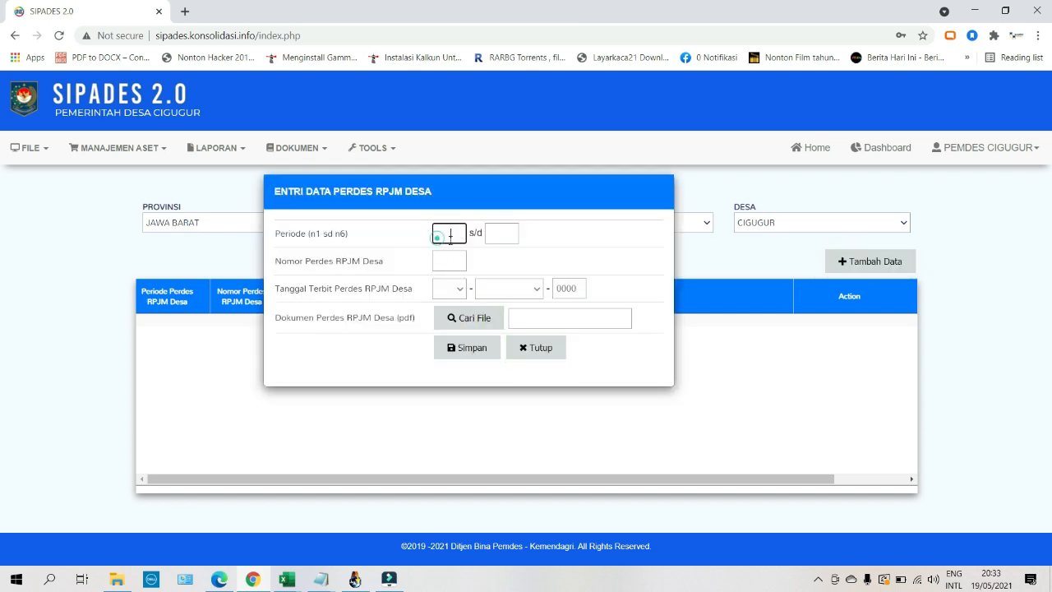
pyautogui.write('2020')
pyautogui.press('Tab')
pyautogui.write('202')
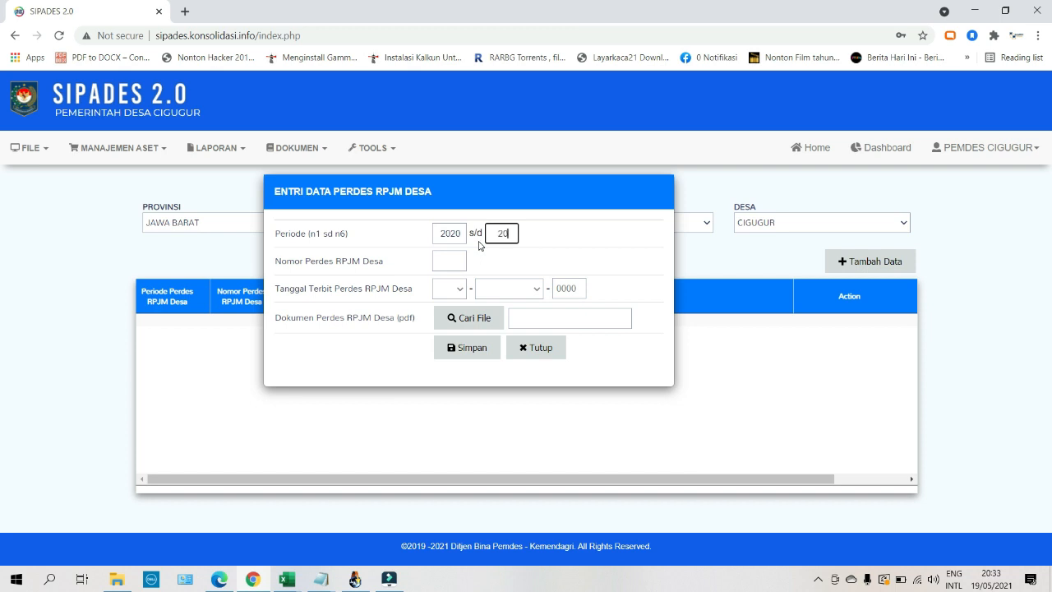
pyautogui.write('5')
pyautogui.click(460, 236)
pyautogui.click(515, 238)
pyautogui.press('BackSpace')
pyautogui.write('6')
pyautogui.press('BackSpace')
pyautogui.write('5')
pyautogui.click(458, 236)
pyautogui.write('19')
pyautogui.click(442, 257)
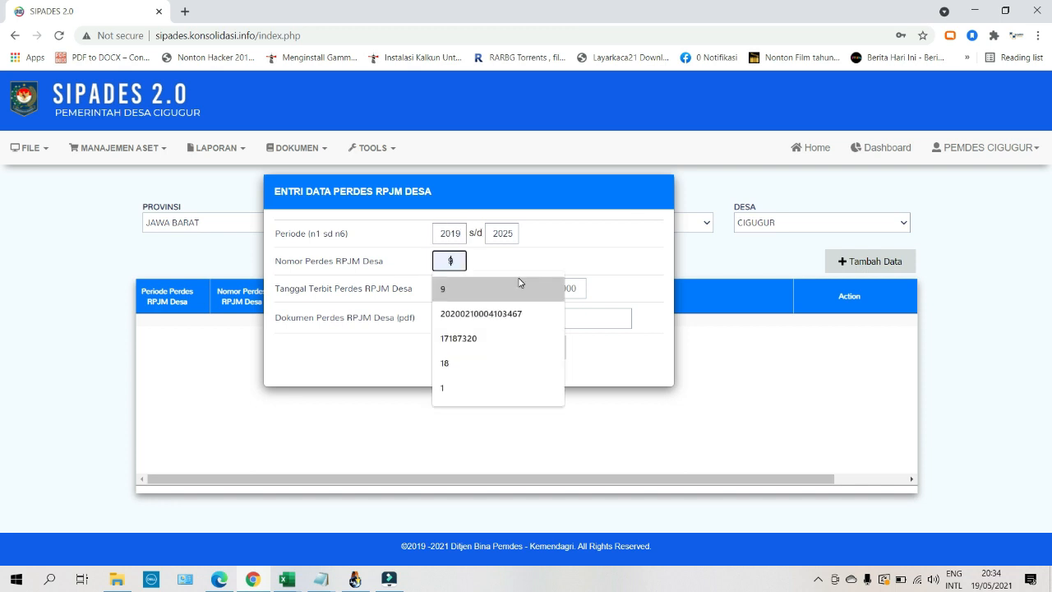
pyautogui.write('4')
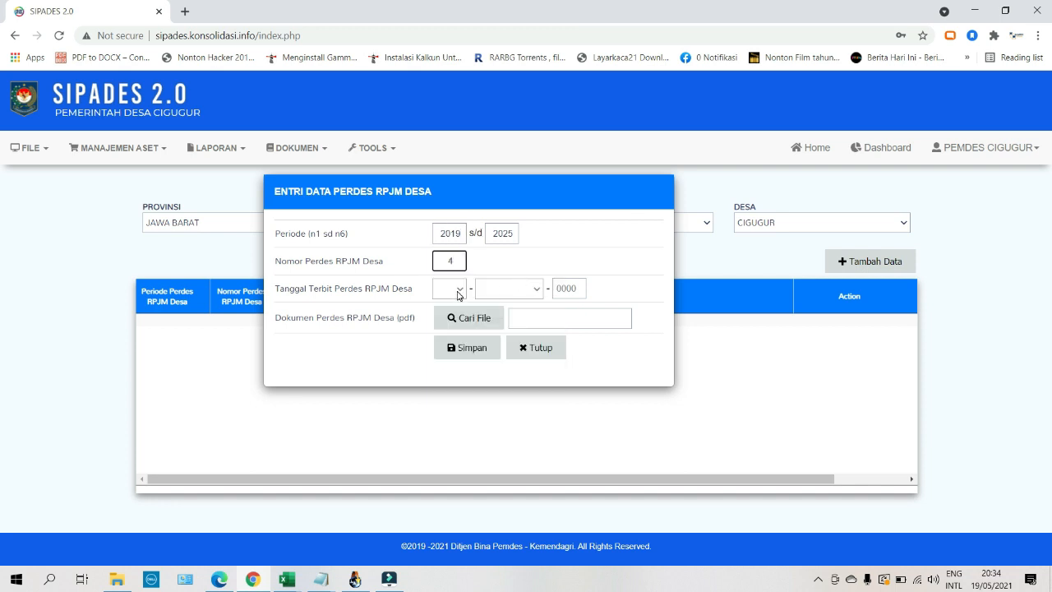
# Step: Set the perdes issue date to 30 Maret 2020
pyautogui.click(458, 289)
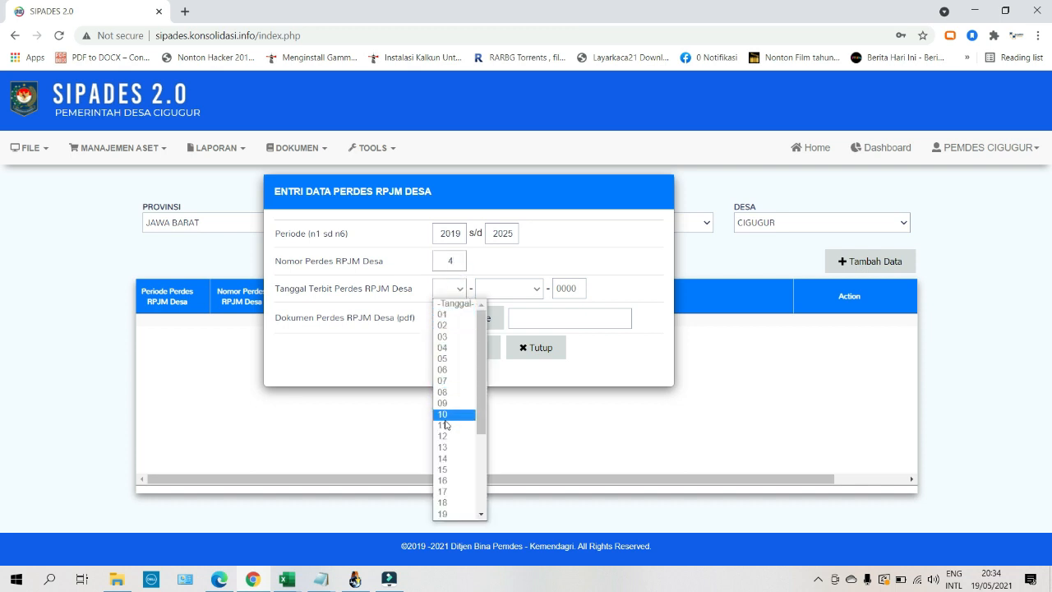
pyautogui.scroll(-3, 444, 402)
pyautogui.click(450, 503)
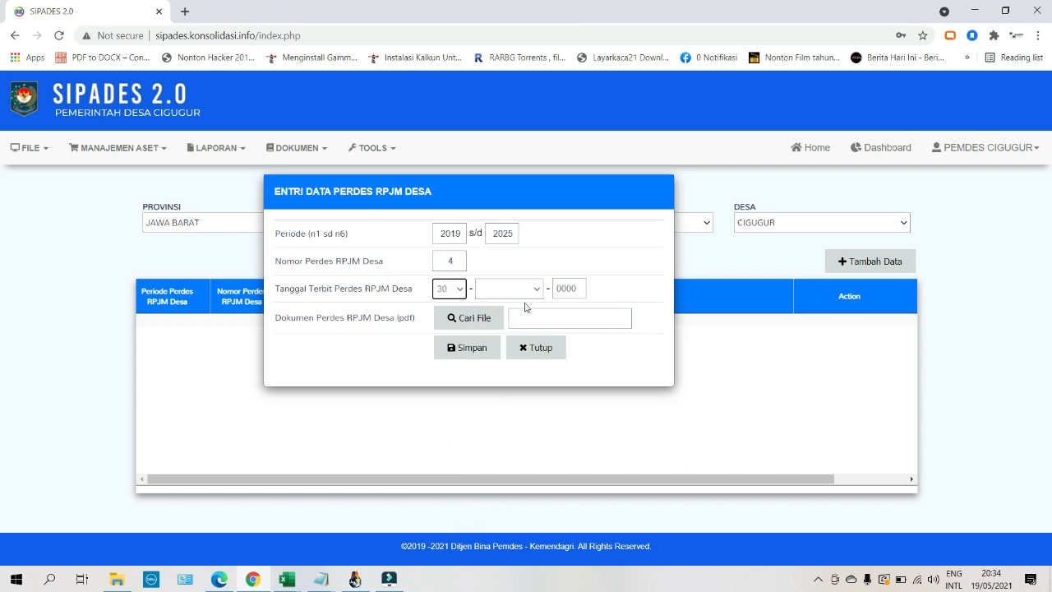
pyautogui.click(530, 290)
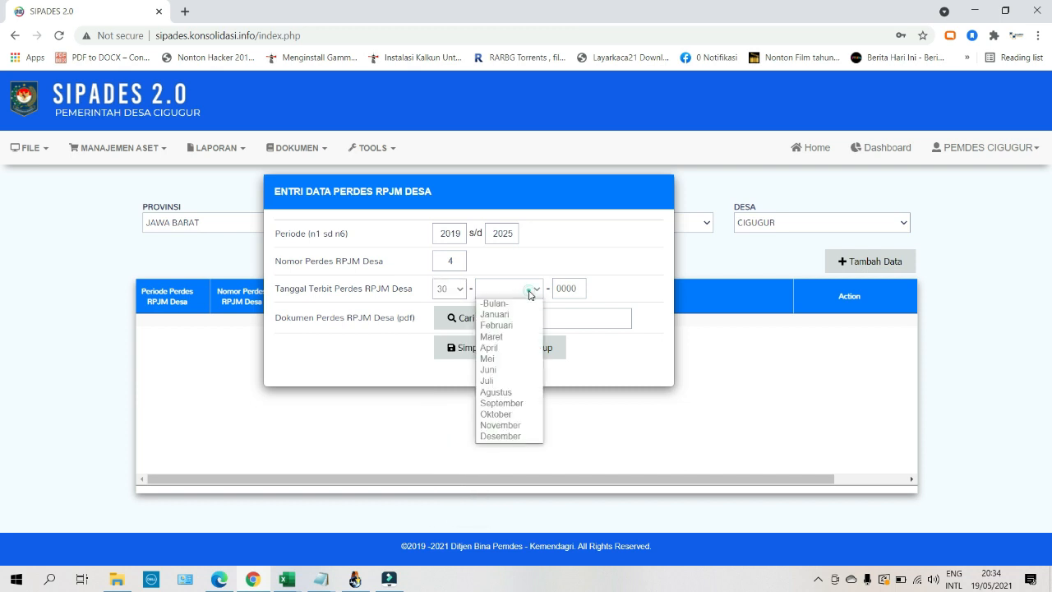
pyautogui.click(493, 336)
pyautogui.click(567, 287)
pyautogui.moveTo(577, 289); pyautogui.dragTo(538, 294)
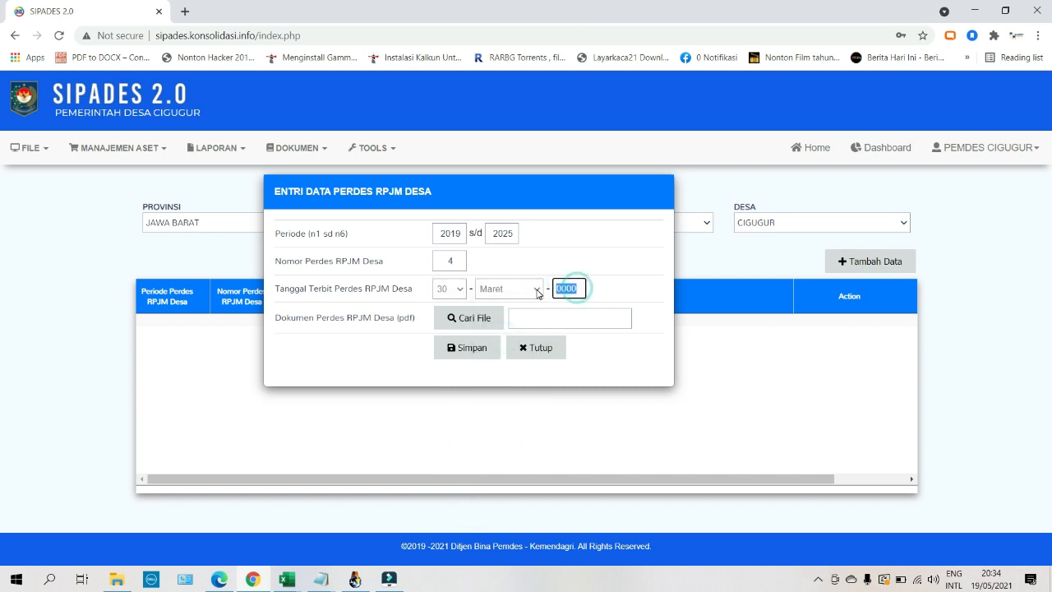
pyautogui.write('2020')
# Step: Attach BAST Sipades Cisarua_1 and save the RPJM Desa perdes (2019 s.d 2025, number 4)
pyautogui.click(487, 320)
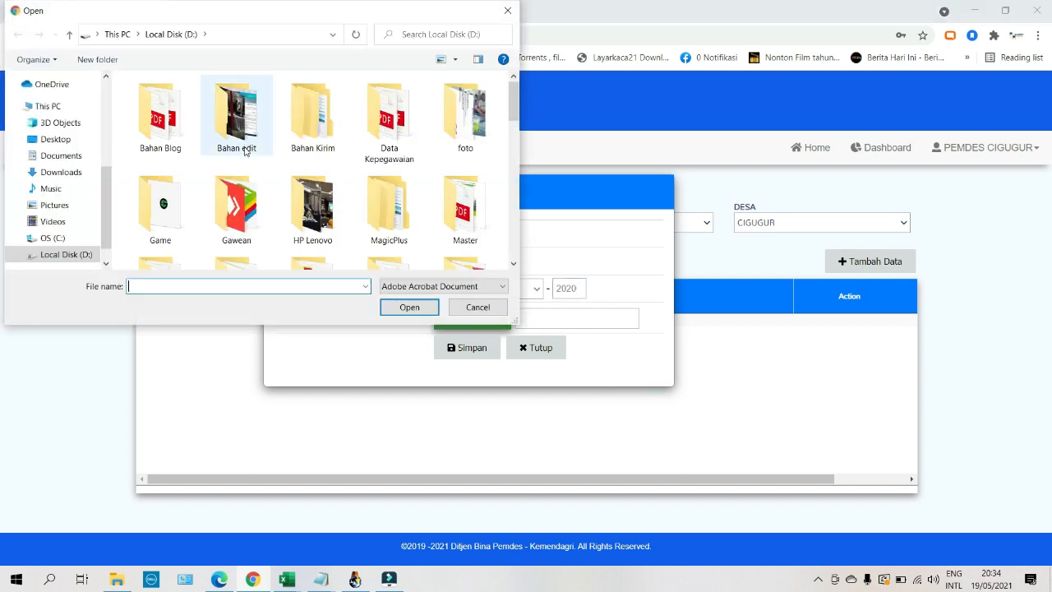
pyautogui.scroll(-2, 290, 201)
pyautogui.scroll(-1, 291, 206)
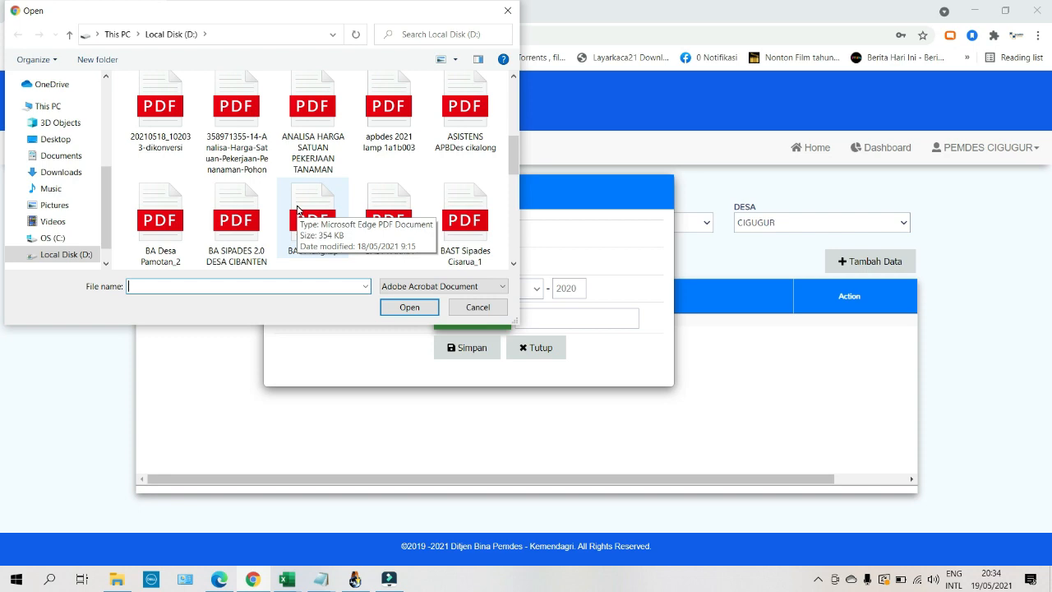
pyautogui.click(448, 237)
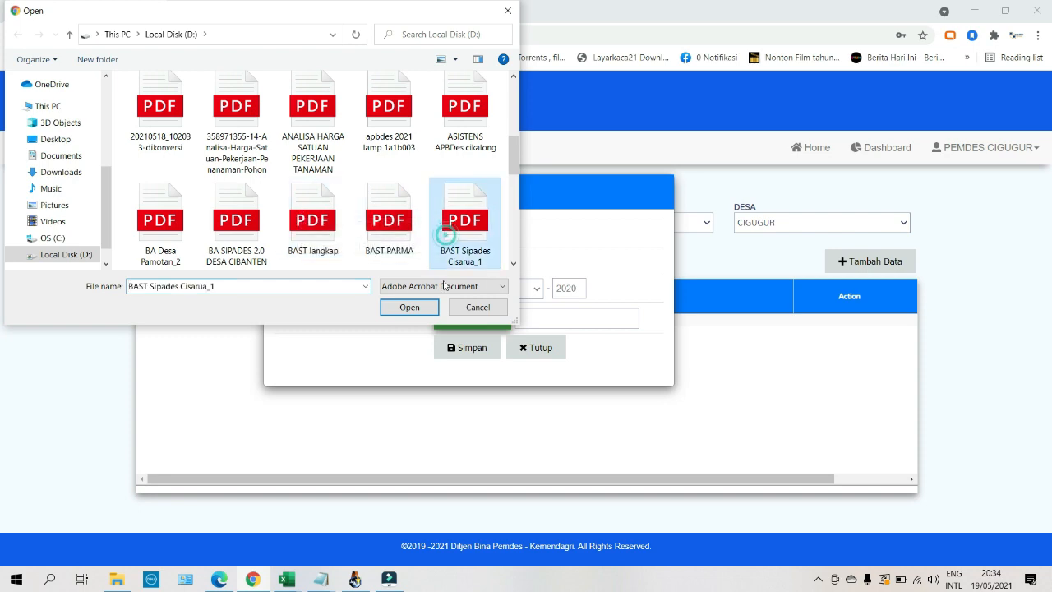
pyautogui.click(409, 307)
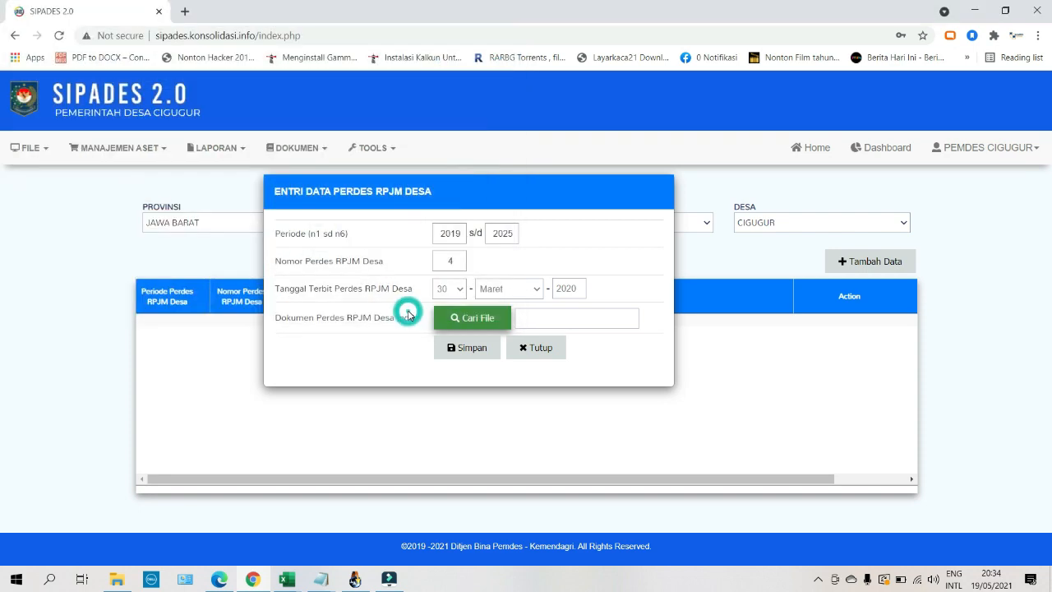
pyautogui.click(460, 350)
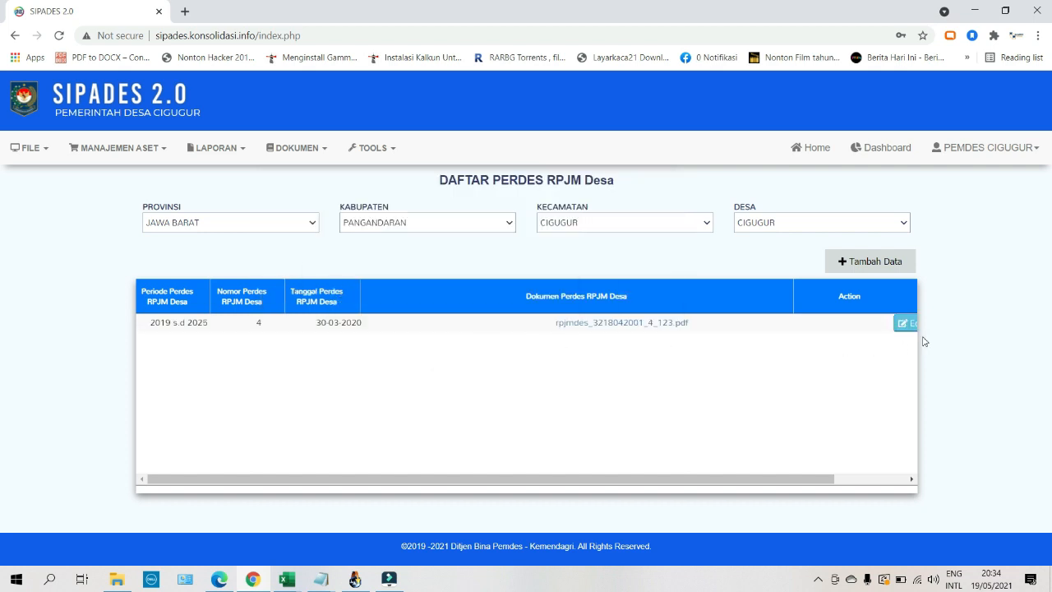
# Step: Scroll the RPJM Desa table right, then go to FILE > Master > RKP Desa
pyautogui.moveTo(792, 484); pyautogui.dragTo(883, 483)
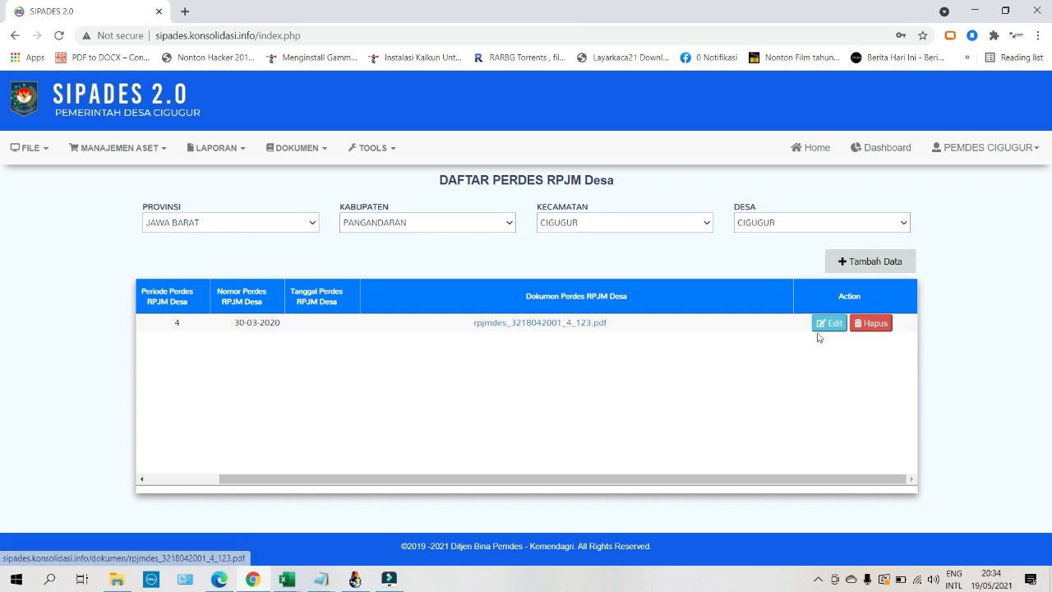
pyautogui.click(40, 158)
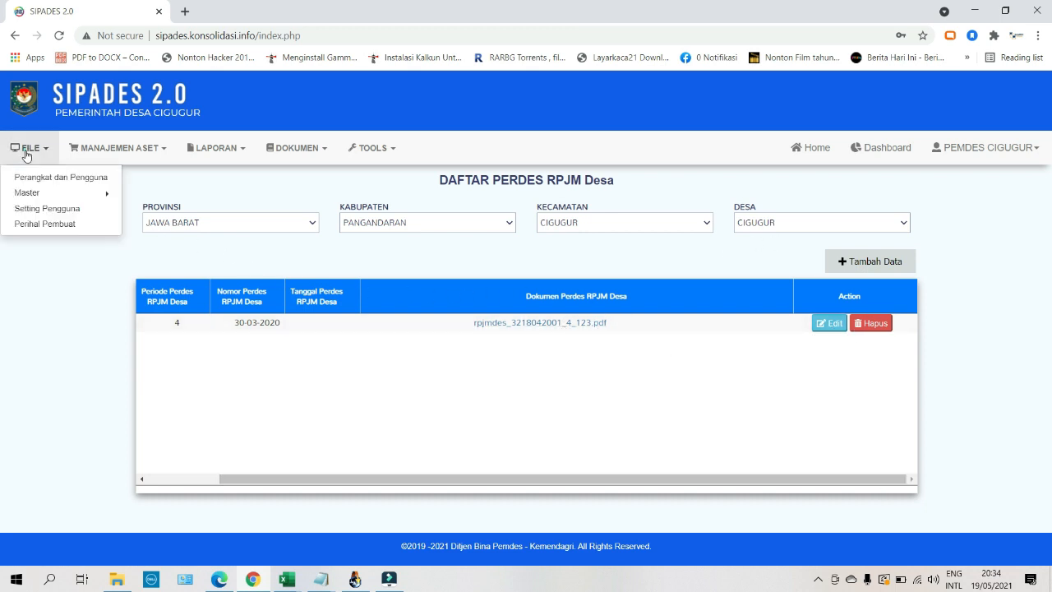
pyautogui.click(40, 195)
pyautogui.click(38, 154)
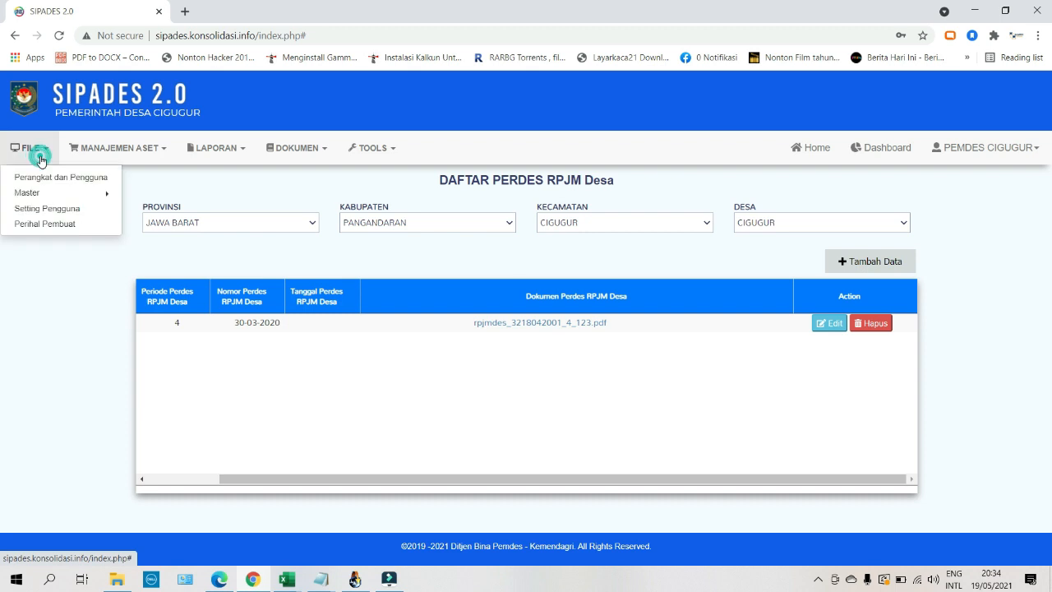
pyautogui.moveTo(106, 197)
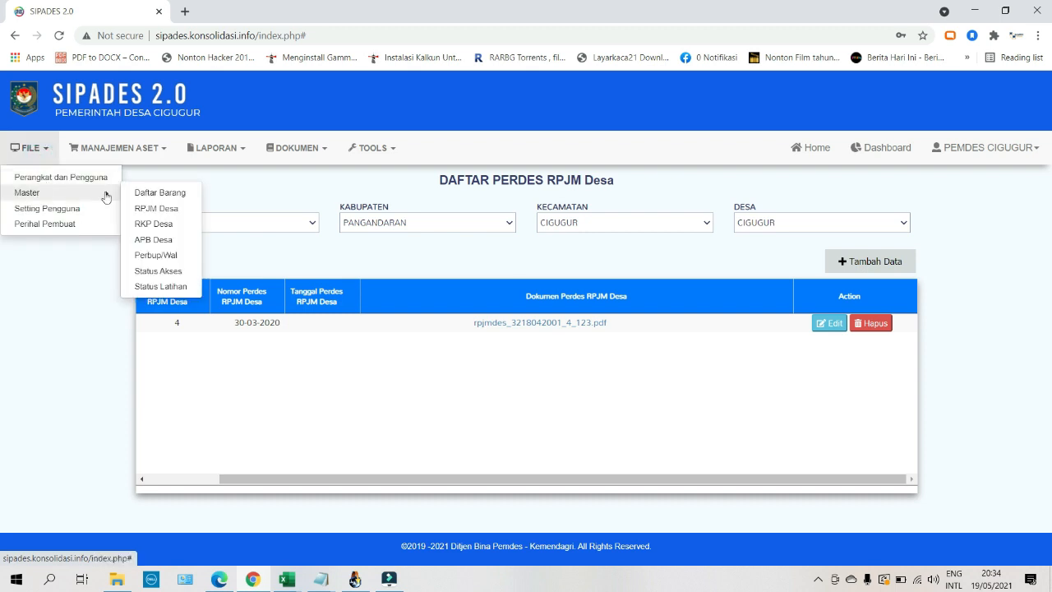
pyautogui.click(163, 224)
# Step: Add a new RKP Desa perdes entry with budget year 2021 and number 5
pyautogui.click(847, 261)
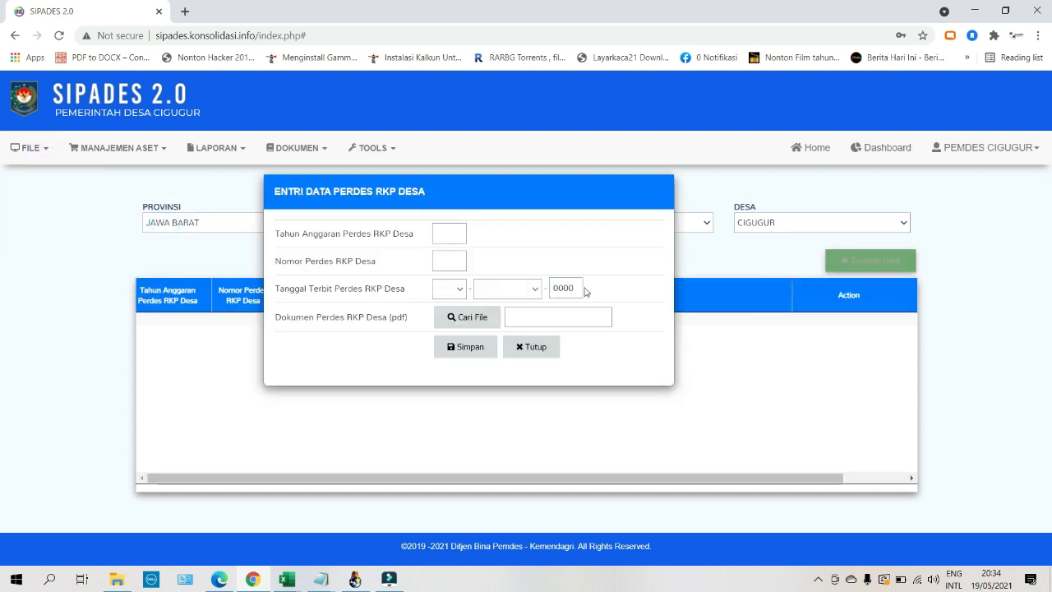
pyautogui.click(432, 237)
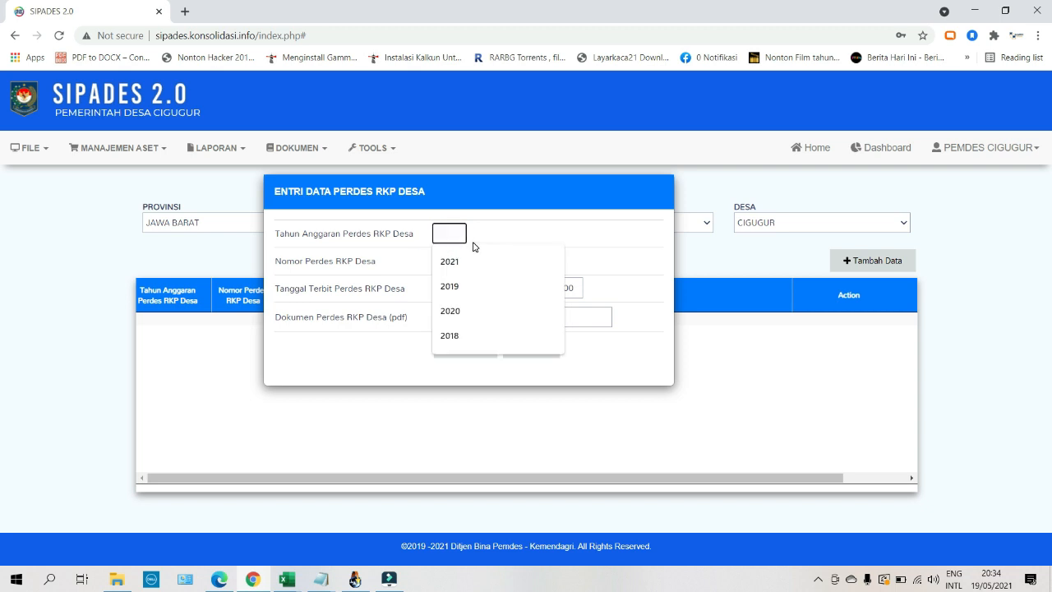
pyautogui.write('2021')
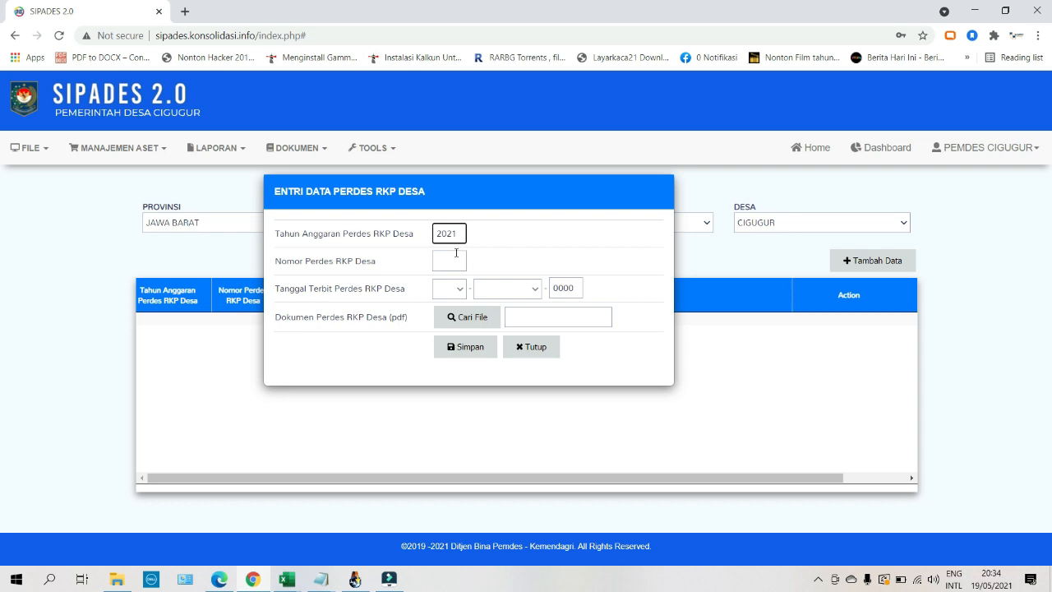
pyautogui.click(456, 259)
pyautogui.click(528, 272)
# Step: Set the perdes issue date to 30 September 2020
pyautogui.click(458, 288)
pyautogui.scroll(-5, 450, 232)
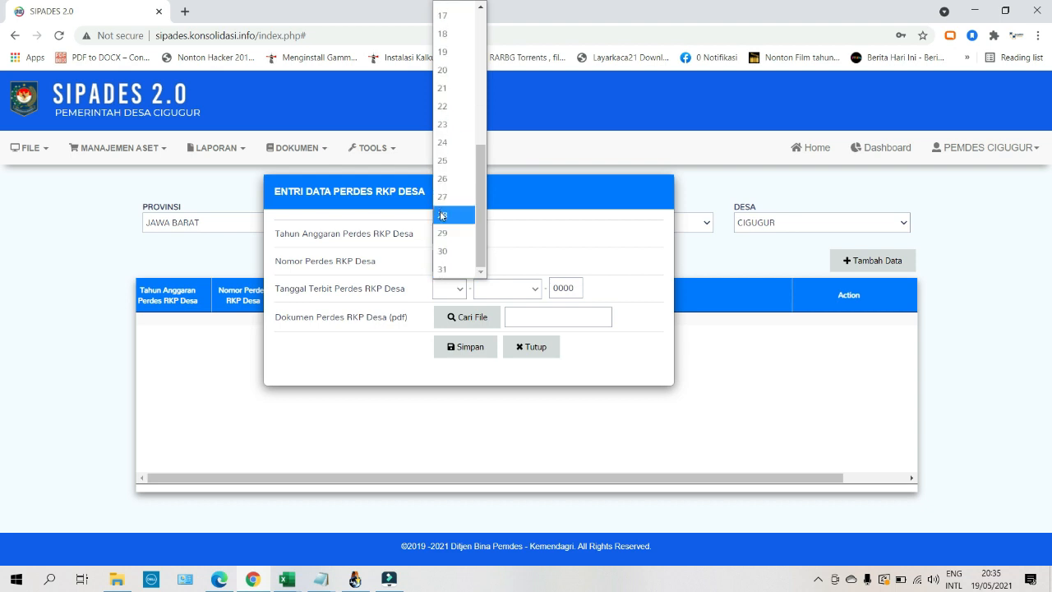
pyautogui.click(450, 250)
pyautogui.click(500, 287)
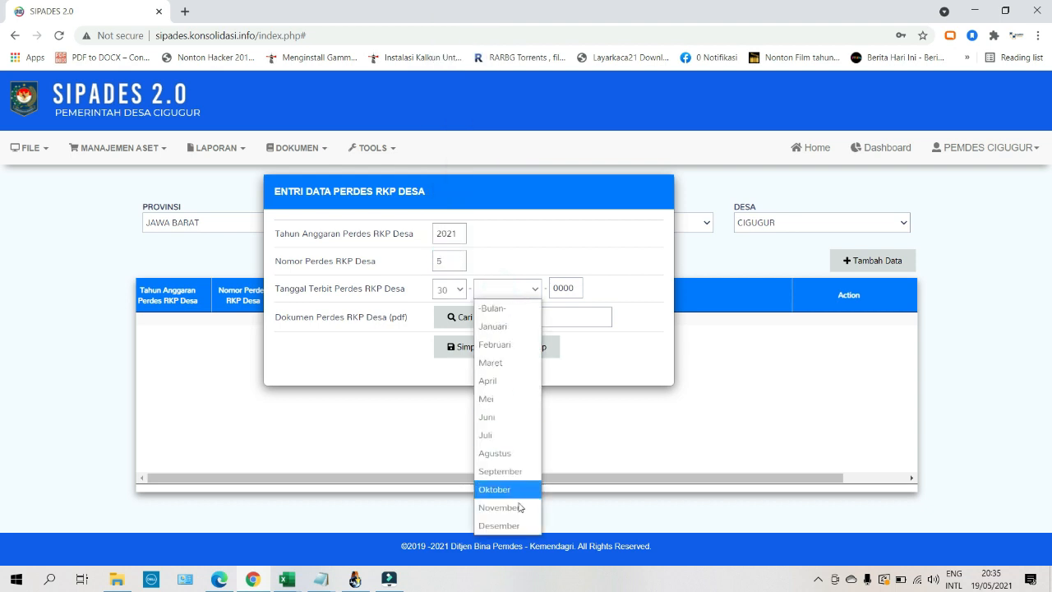
pyautogui.click(499, 471)
pyautogui.click(566, 288)
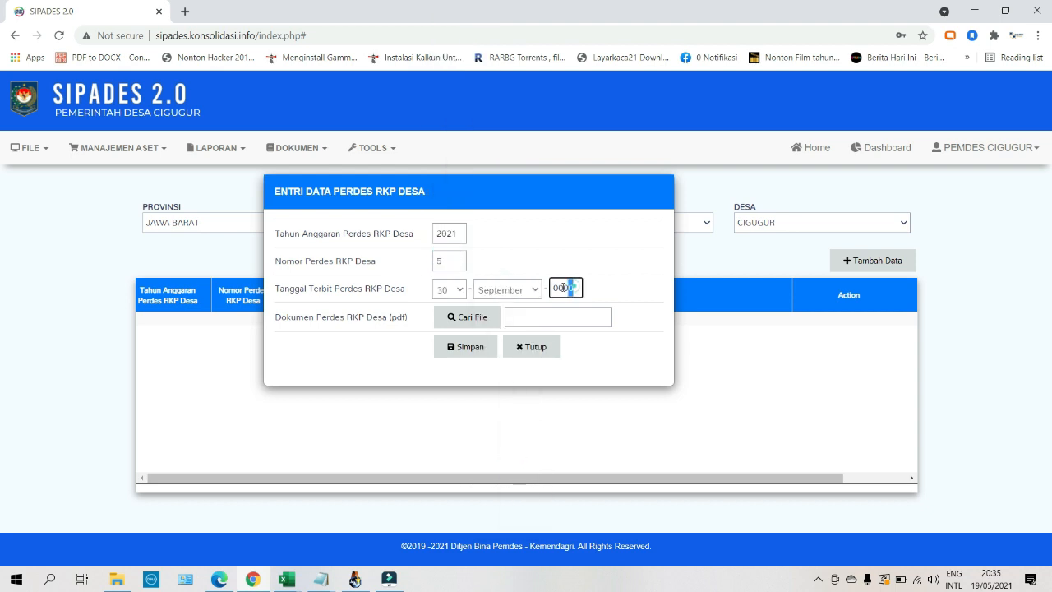
pyautogui.write('2020')
# Step: Attach BAST langkap.pdf and save the RKP Desa perdes entry
pyautogui.click(485, 317)
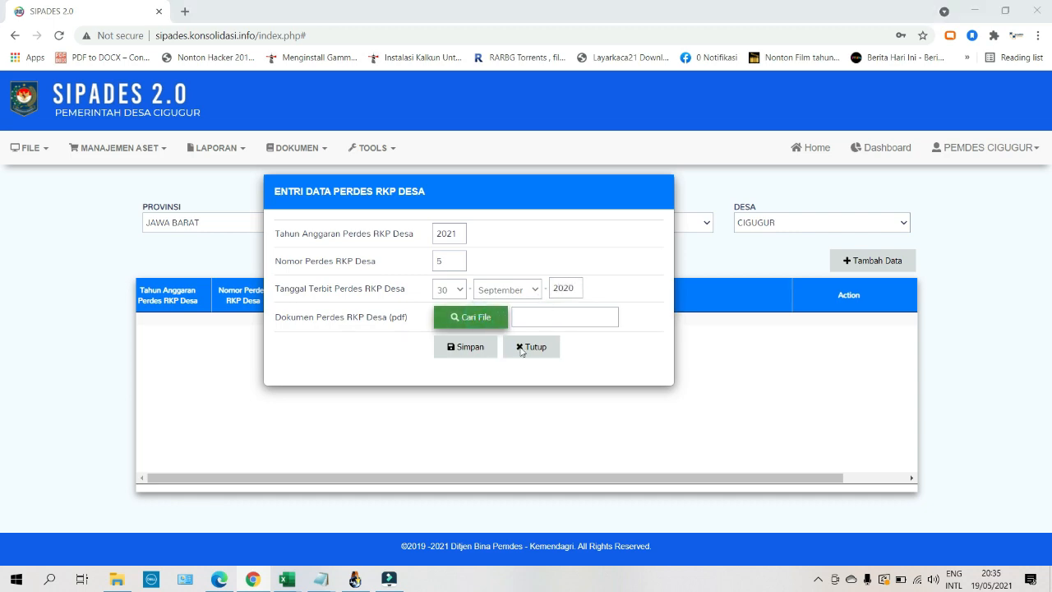
pyautogui.scroll(-5, 312, 234)
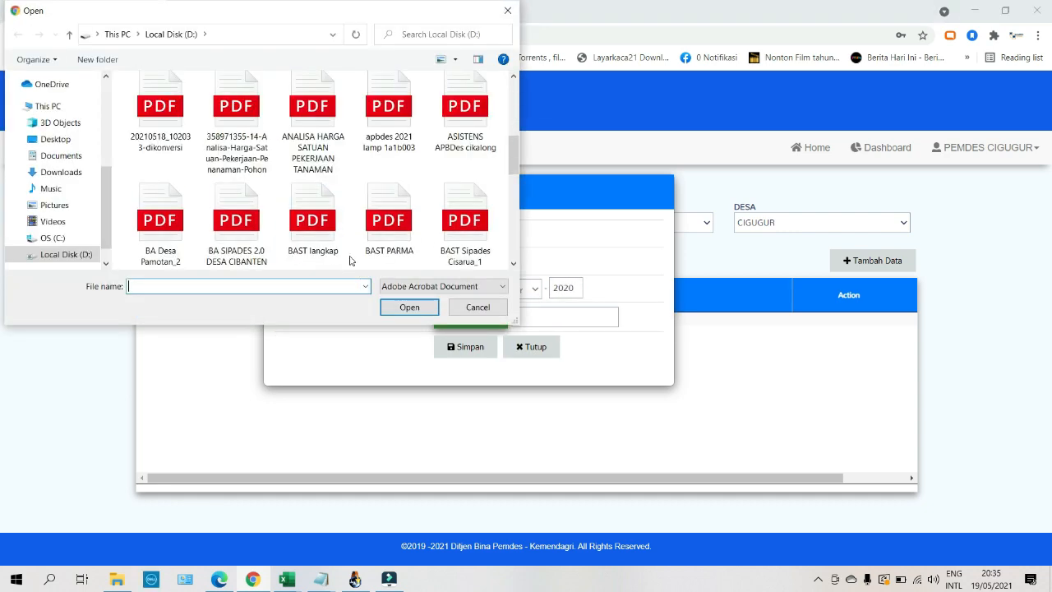
pyautogui.click(317, 230)
pyautogui.click(410, 308)
pyautogui.click(463, 347)
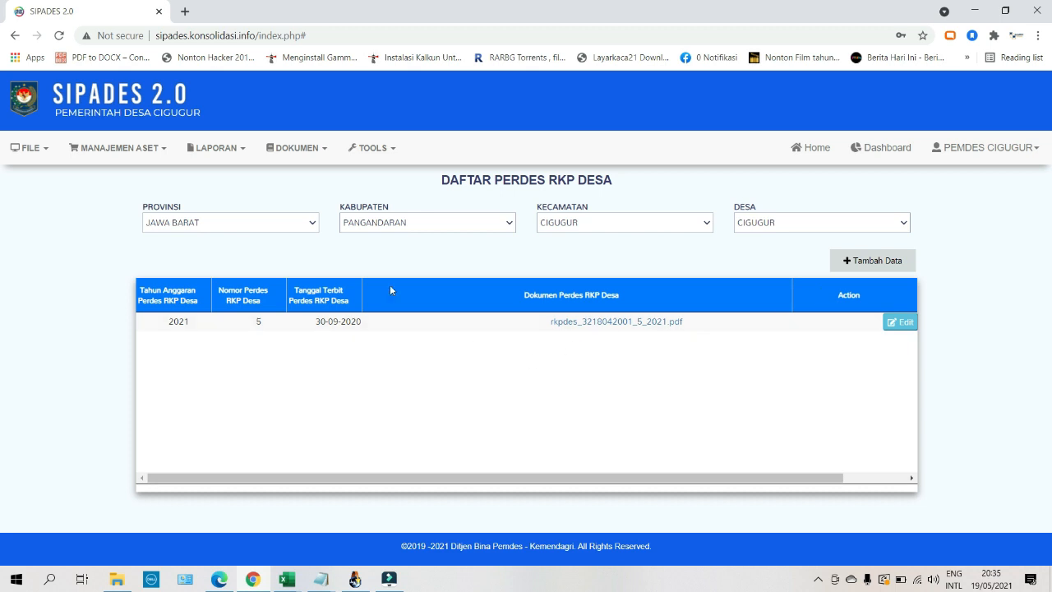
pyautogui.click(45, 149)
# Step: Go to FILE > Master > APB Desa and start a new perdes entry
pyautogui.click(42, 154)
pyautogui.click(40, 153)
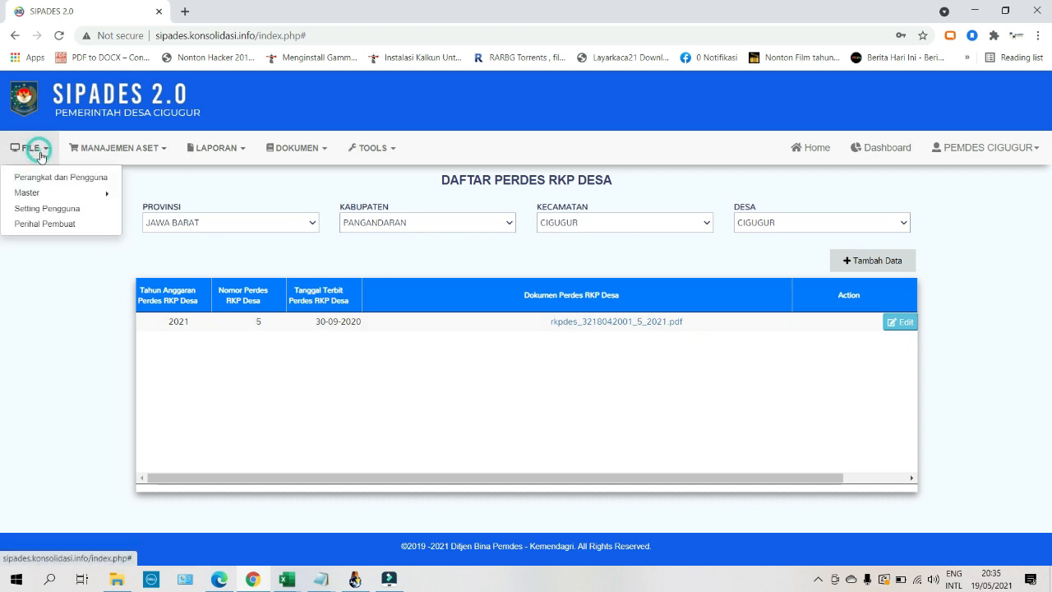
pyautogui.moveTo(104, 194)
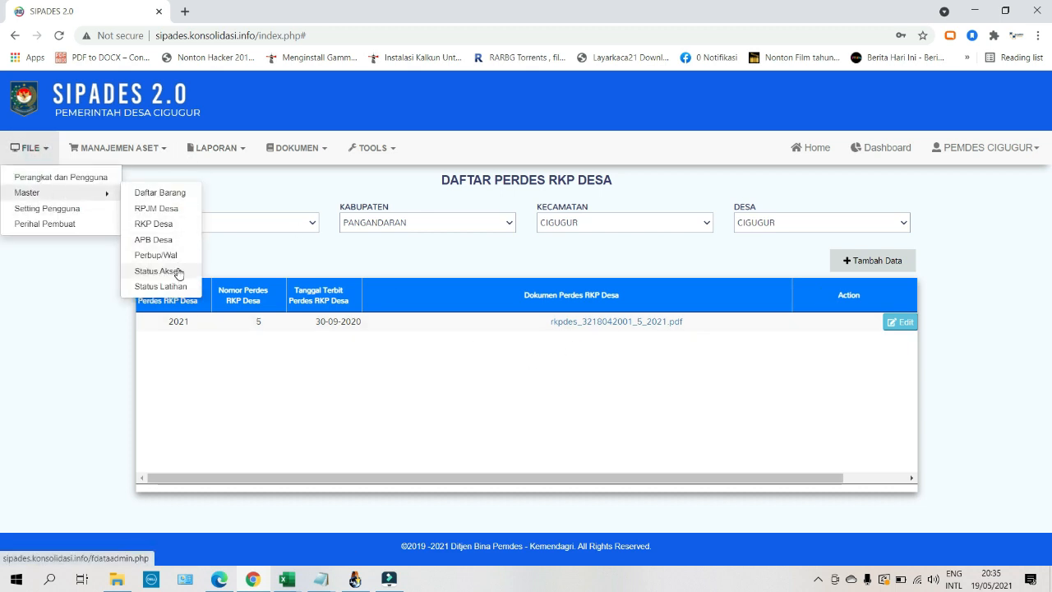
pyautogui.click(168, 239)
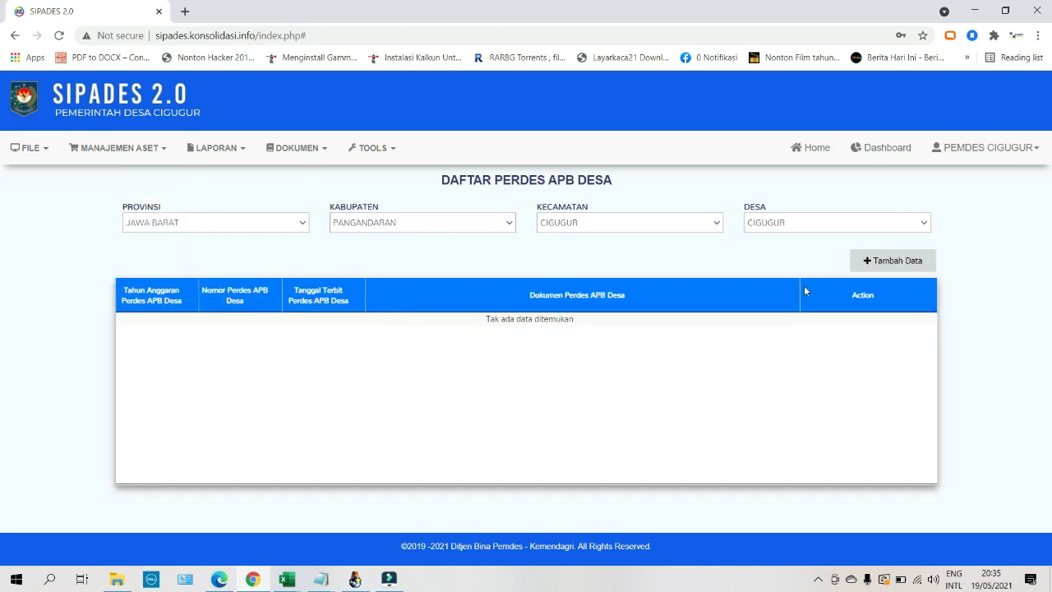
pyautogui.click(892, 262)
# Step: Set the APB Desa perdes budget year to 2021 and number to 6
pyautogui.click(445, 235)
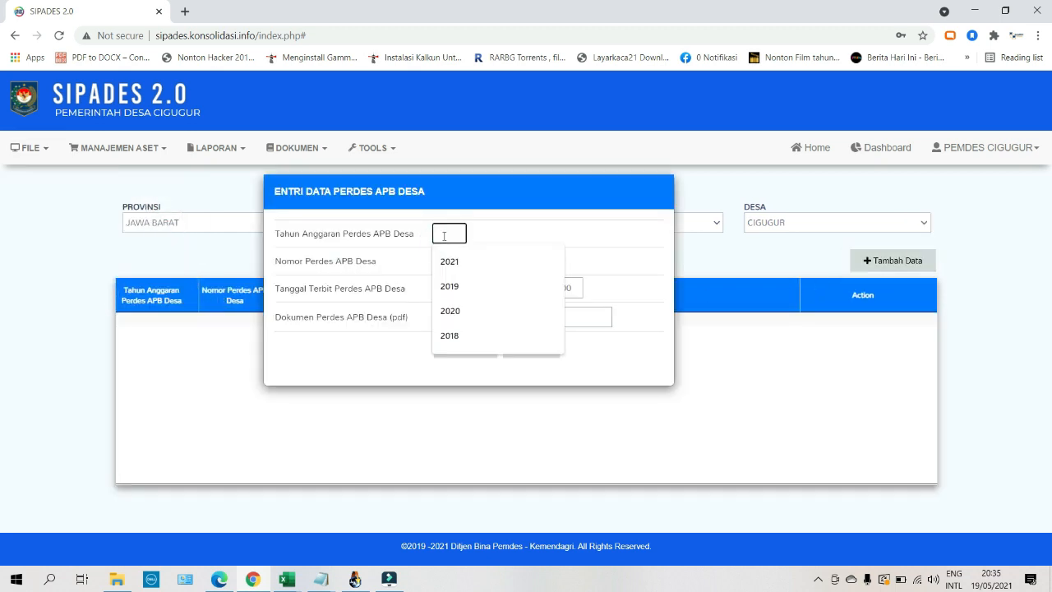
pyautogui.click(444, 261)
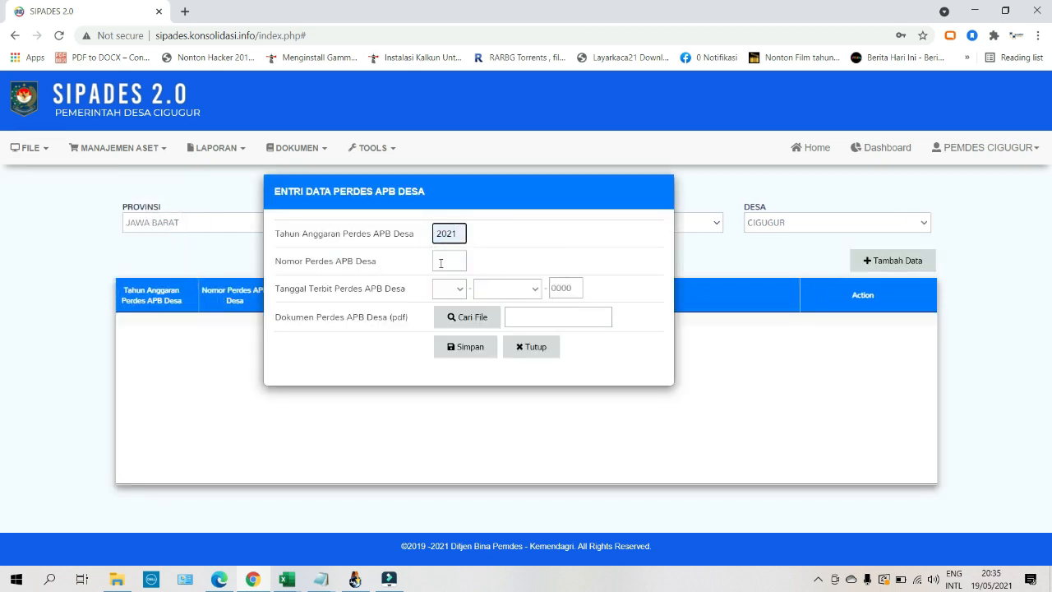
pyautogui.click(442, 261)
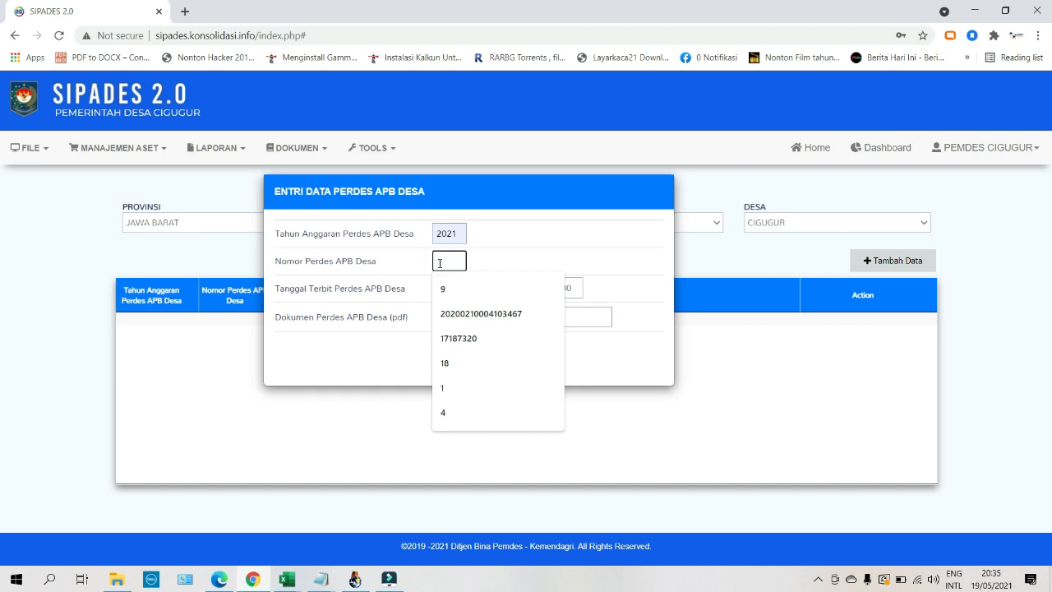
pyautogui.write('0')
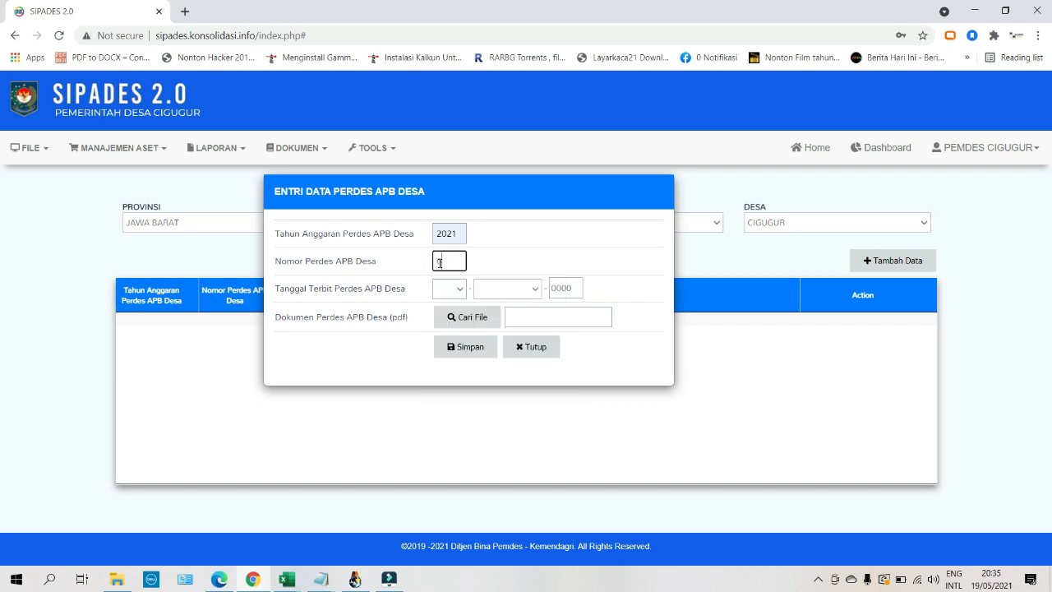
# Step: Set the issue day to 30 and month to Desember
pyautogui.click(458, 288)
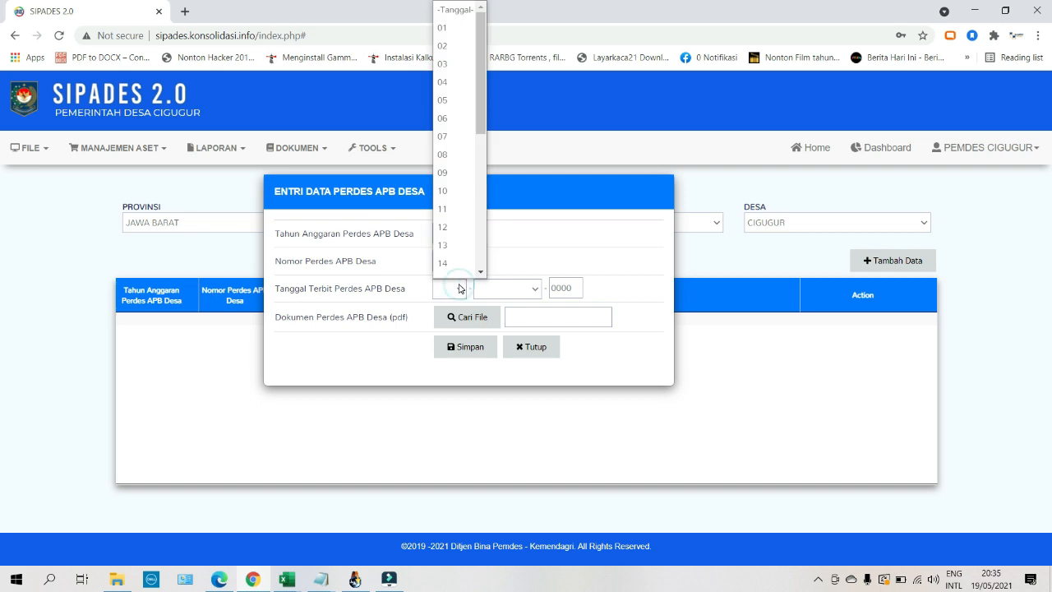
pyautogui.scroll(-1, 473, 159)
pyautogui.moveTo(481, 135); pyautogui.dragTo(481, 247)
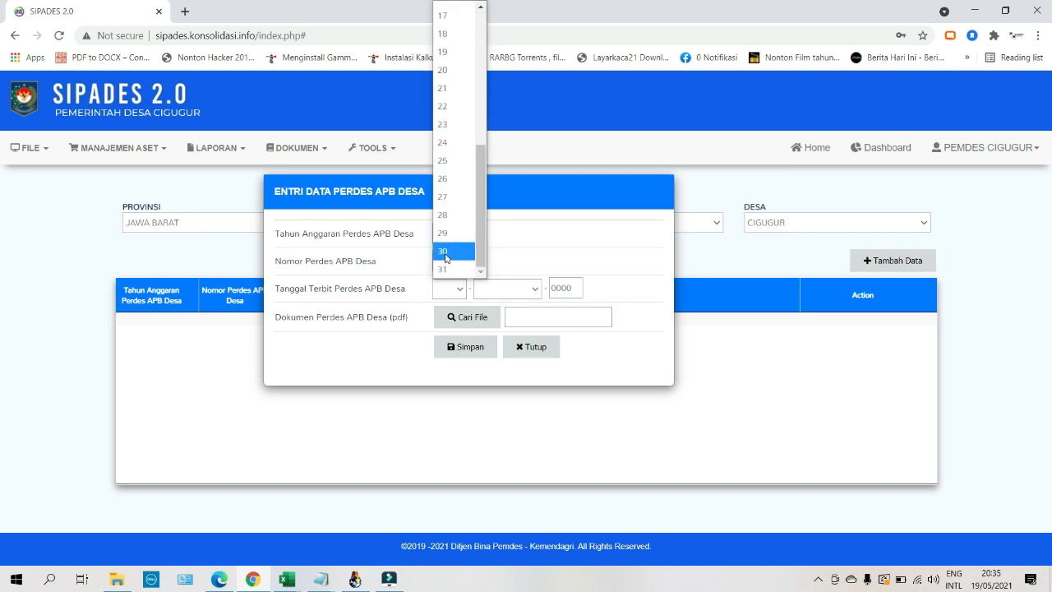
pyautogui.click(448, 251)
pyautogui.click(497, 287)
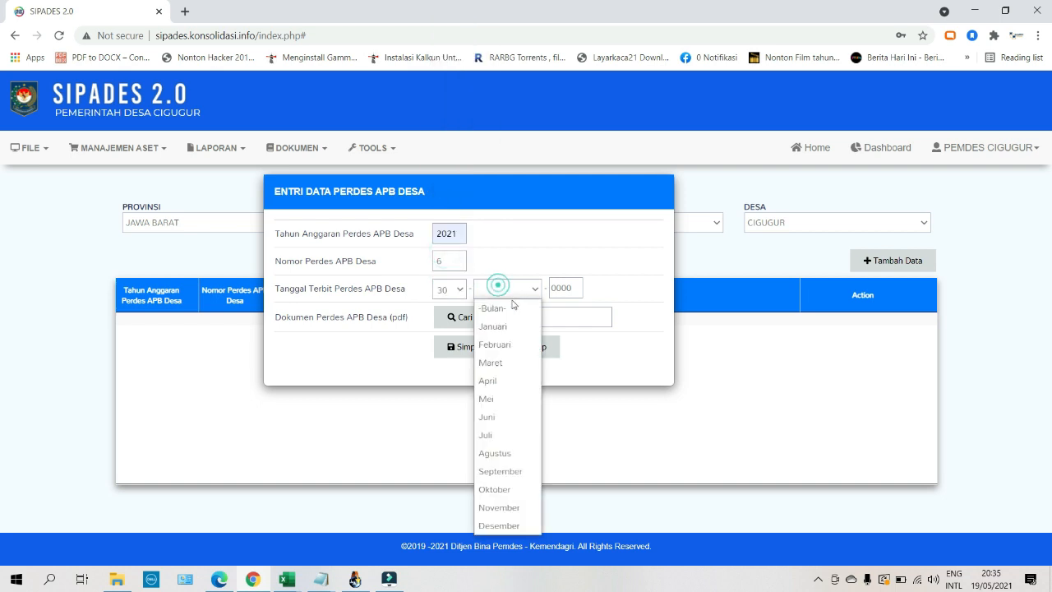
pyautogui.click(515, 526)
pyautogui.click(572, 290)
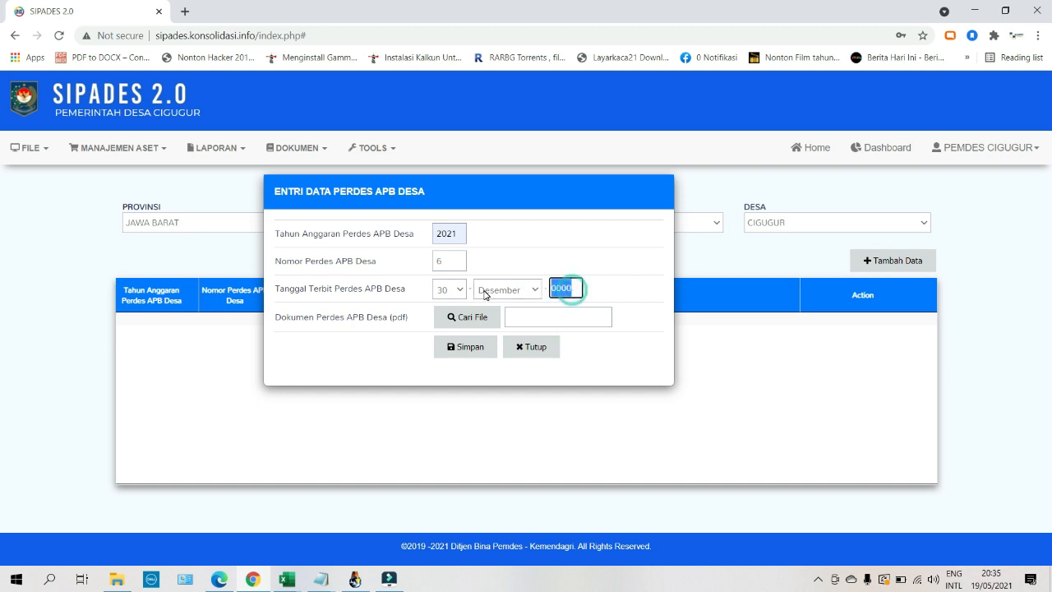
# Step: Enter issue year 2020 and browse Gawean > 2021 > DD 2021 > Perdes > Perdes APBDes for the PDF
pyautogui.write('2020')
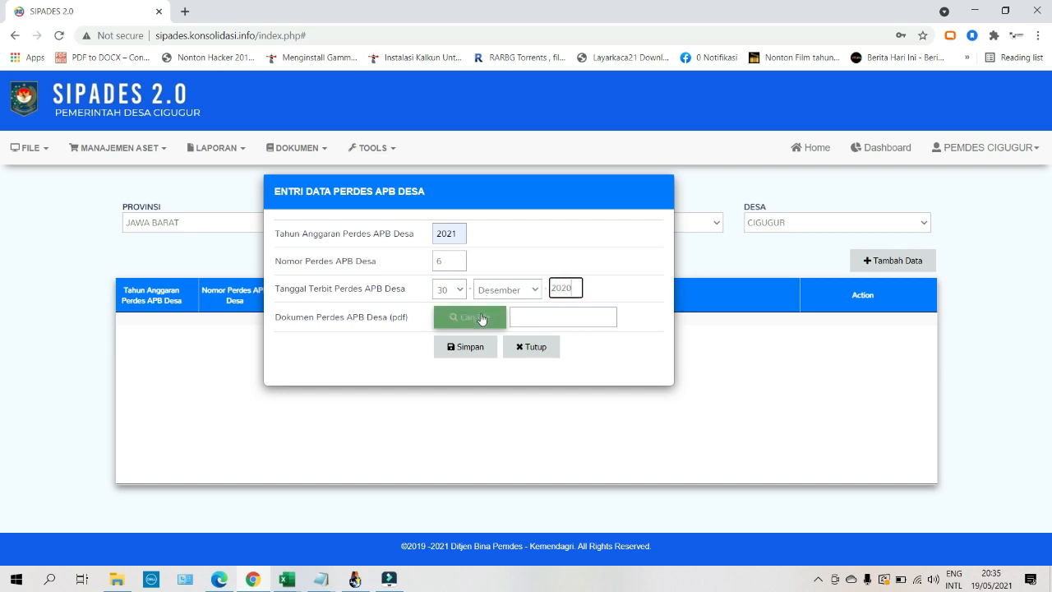
pyautogui.click(481, 318)
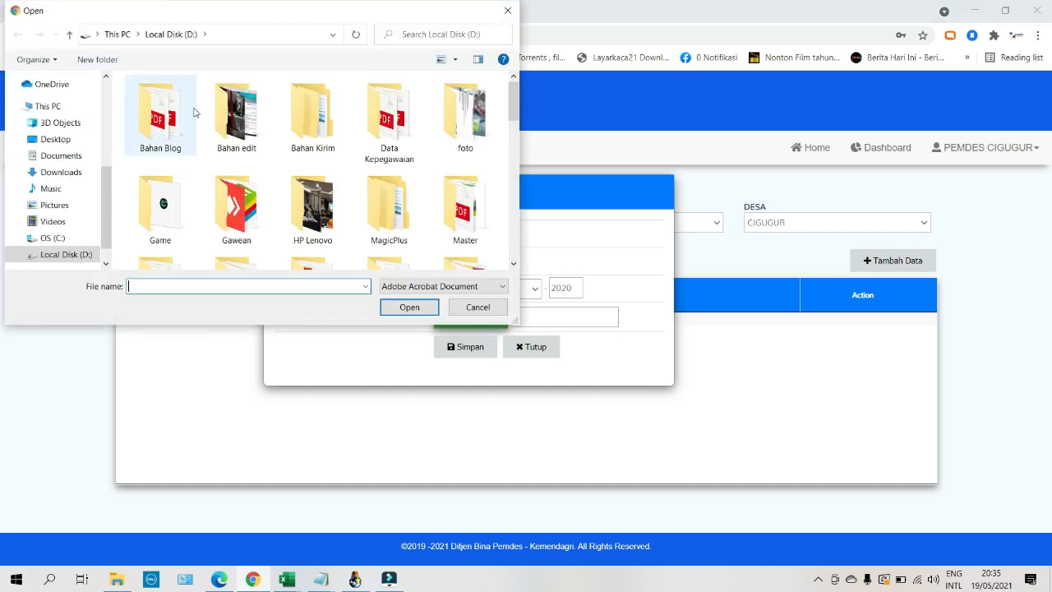
pyautogui.doubleClick(215, 200)
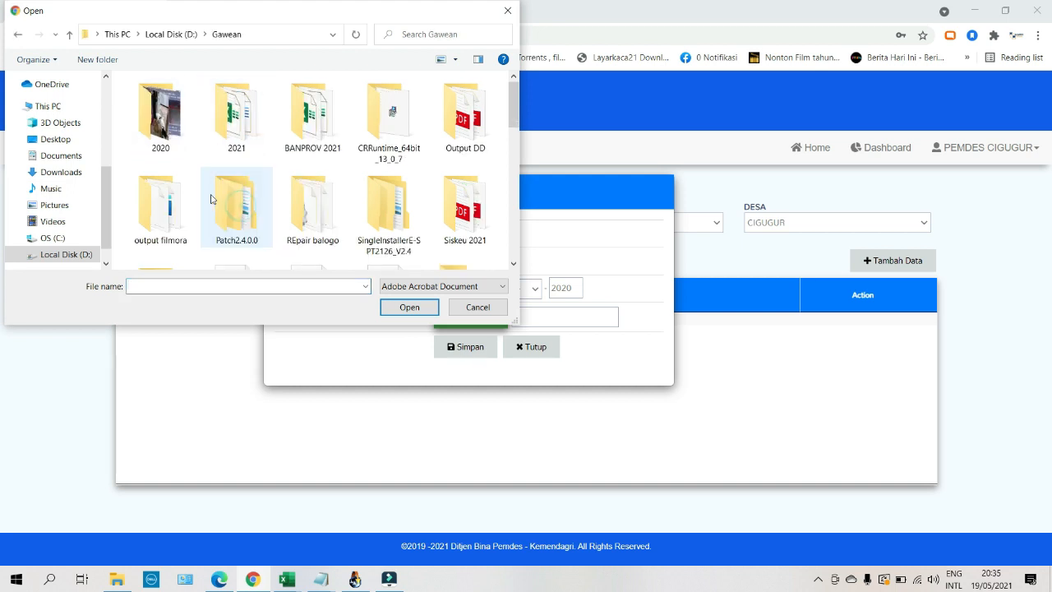
pyautogui.doubleClick(237, 117)
pyautogui.click(309, 130)
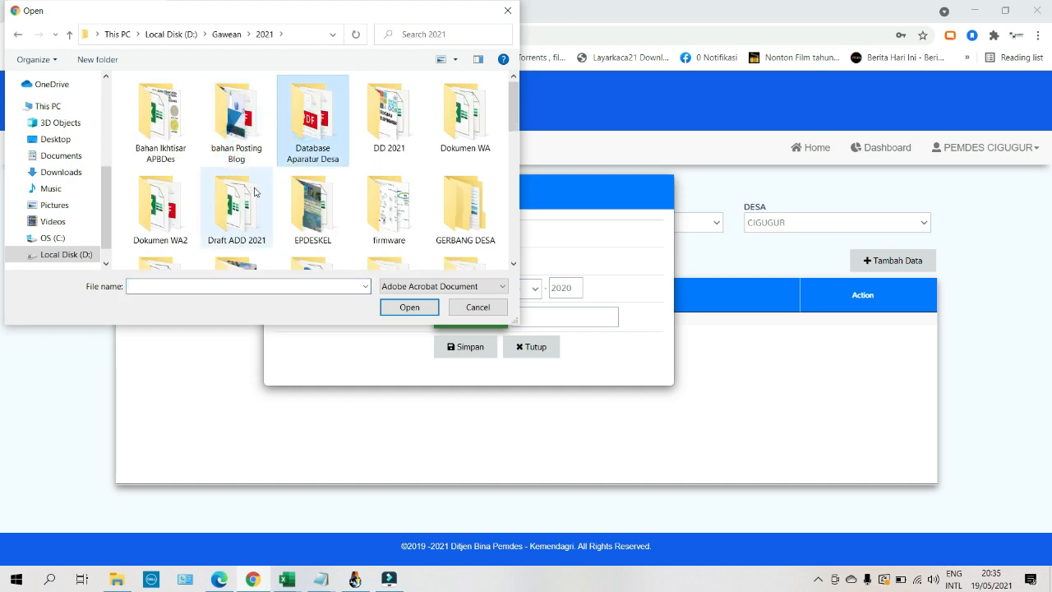
pyautogui.doubleClick(378, 131)
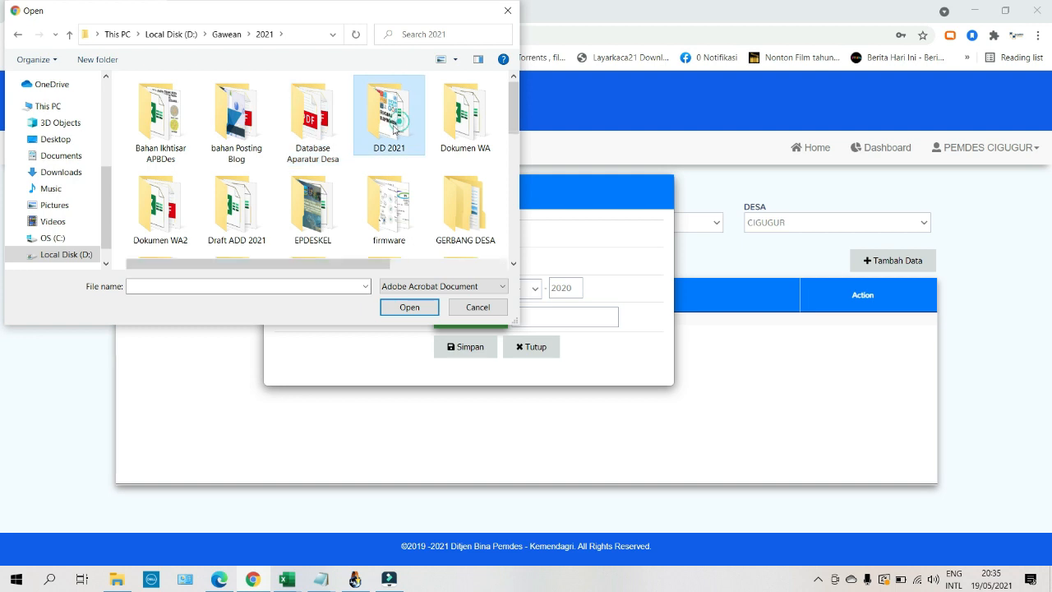
pyautogui.click(173, 147)
pyautogui.doubleClick(173, 147)
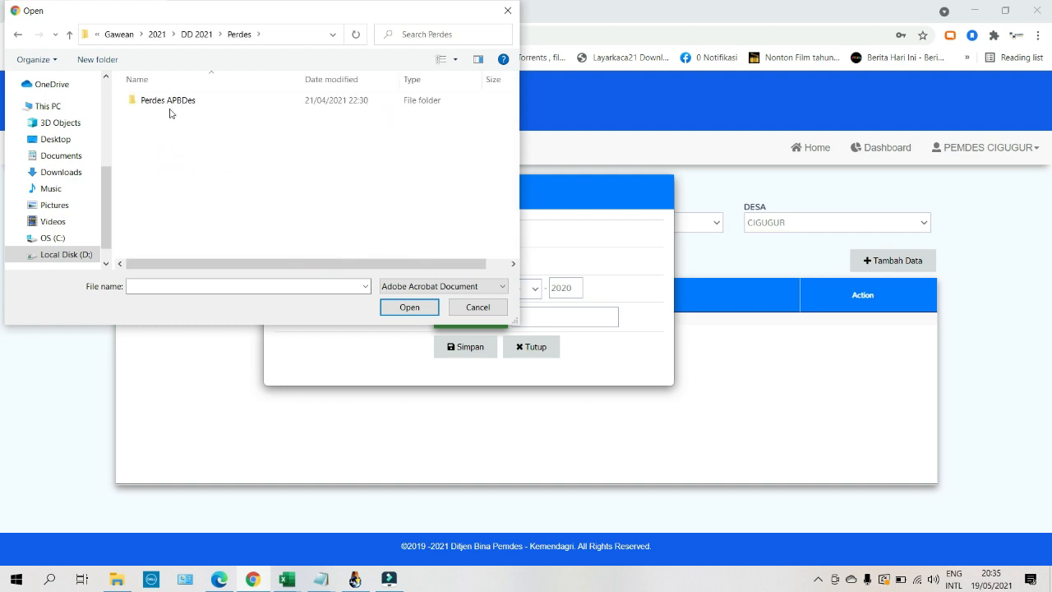
pyautogui.doubleClick(170, 101)
pyautogui.click(170, 146)
pyautogui.doubleClick(170, 145)
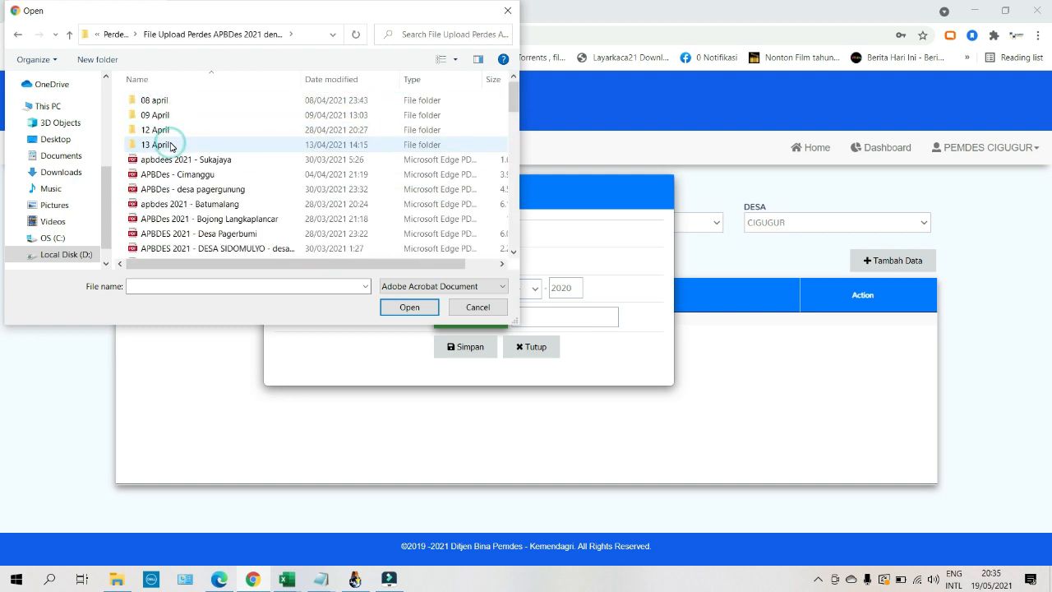
pyautogui.doubleClick(169, 143)
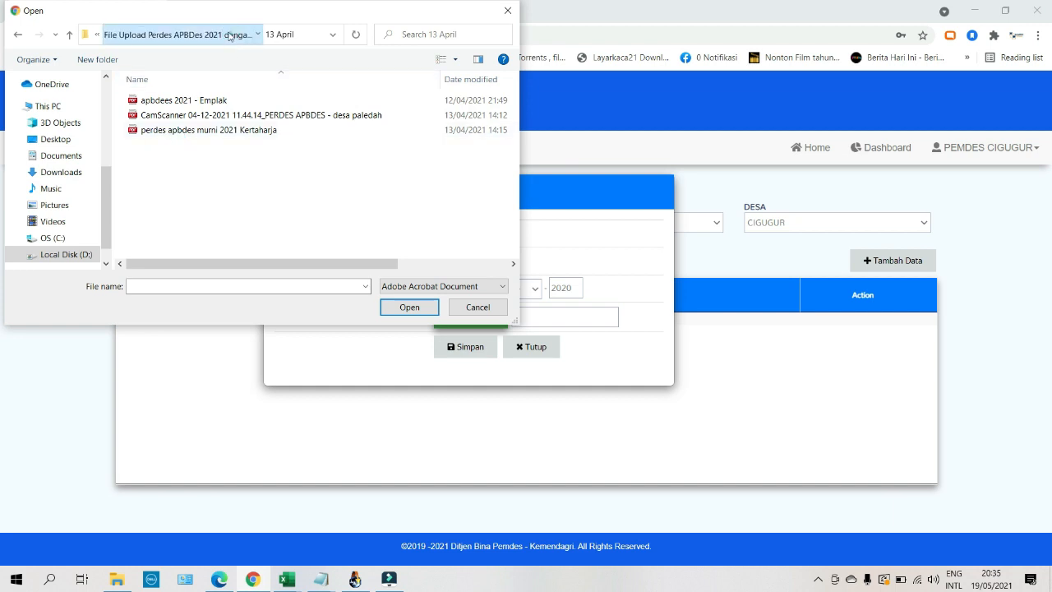
# Step: Check the 12 April folder in detailed list view with a widened name column
pyautogui.click(246, 37)
pyautogui.click(156, 135)
pyautogui.doubleClick(156, 132)
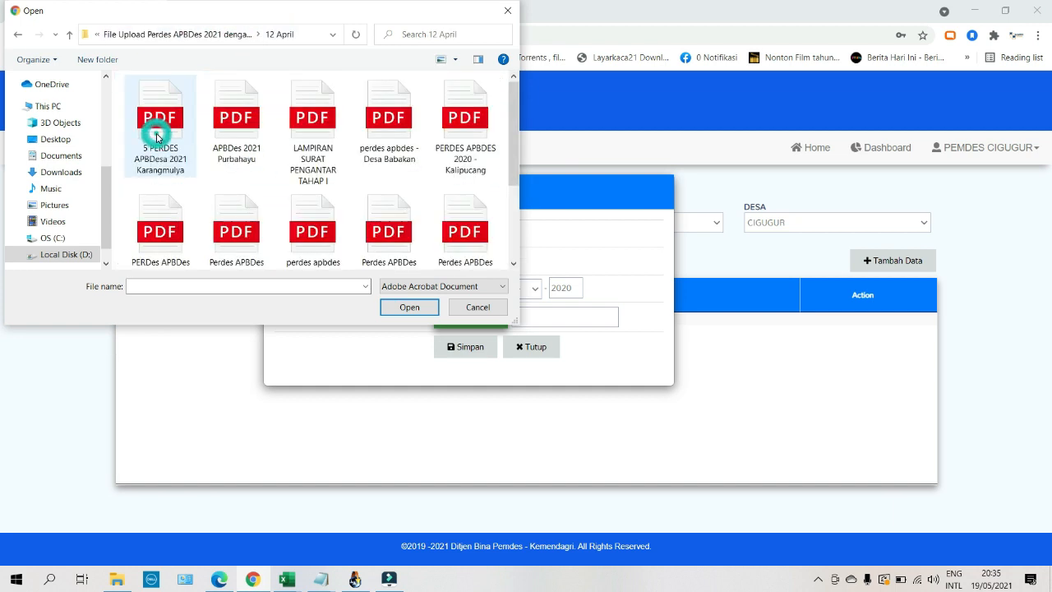
pyautogui.scroll(-1, 286, 194)
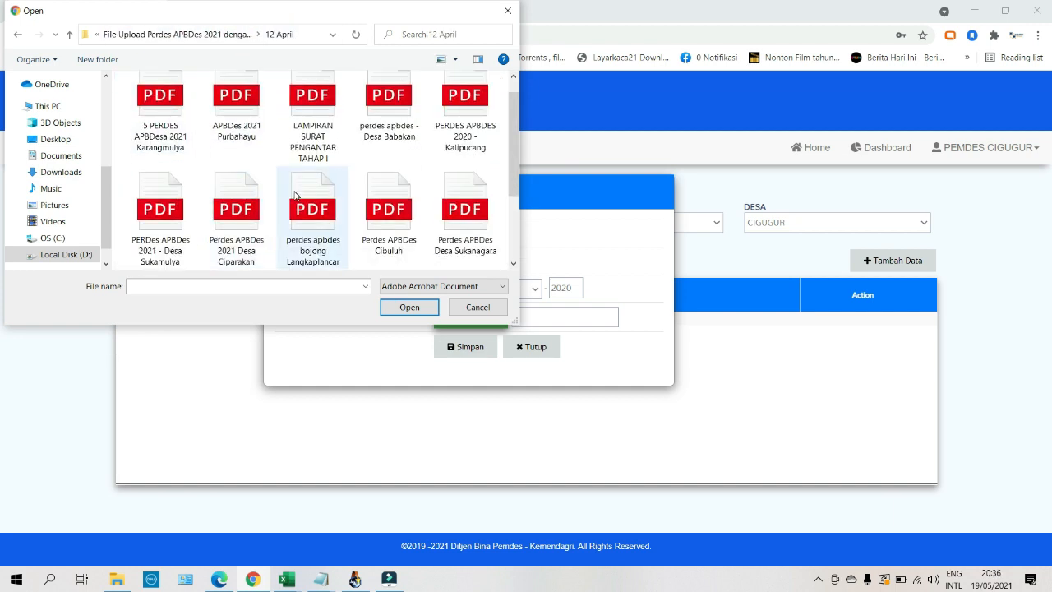
pyautogui.scroll(-2, 295, 195)
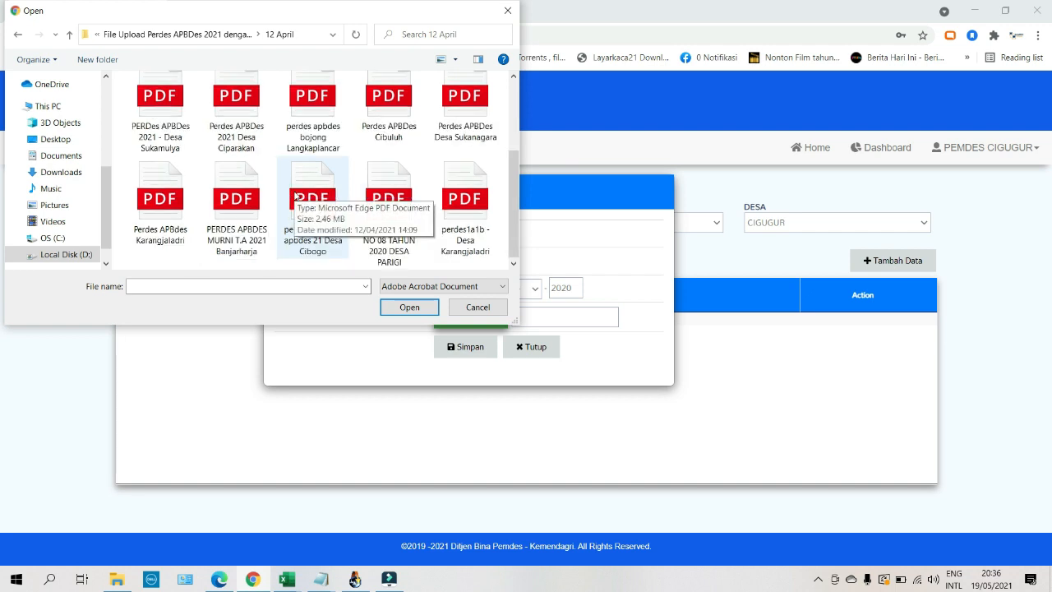
pyautogui.click(454, 60)
pyautogui.click(476, 148)
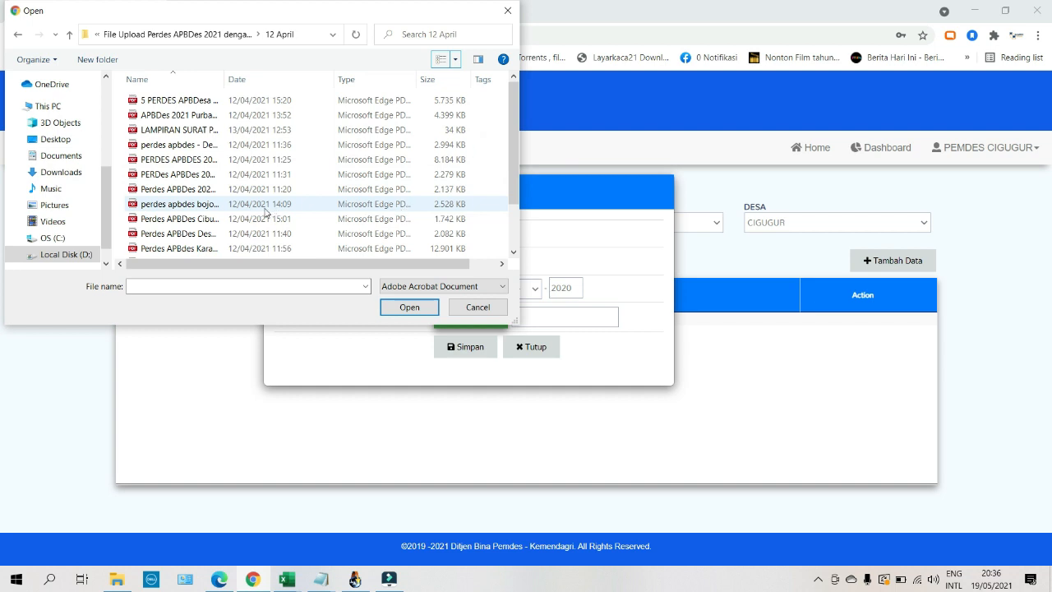
pyautogui.moveTo(225, 80); pyautogui.dragTo(332, 86)
pyautogui.scroll(-2, 246, 156)
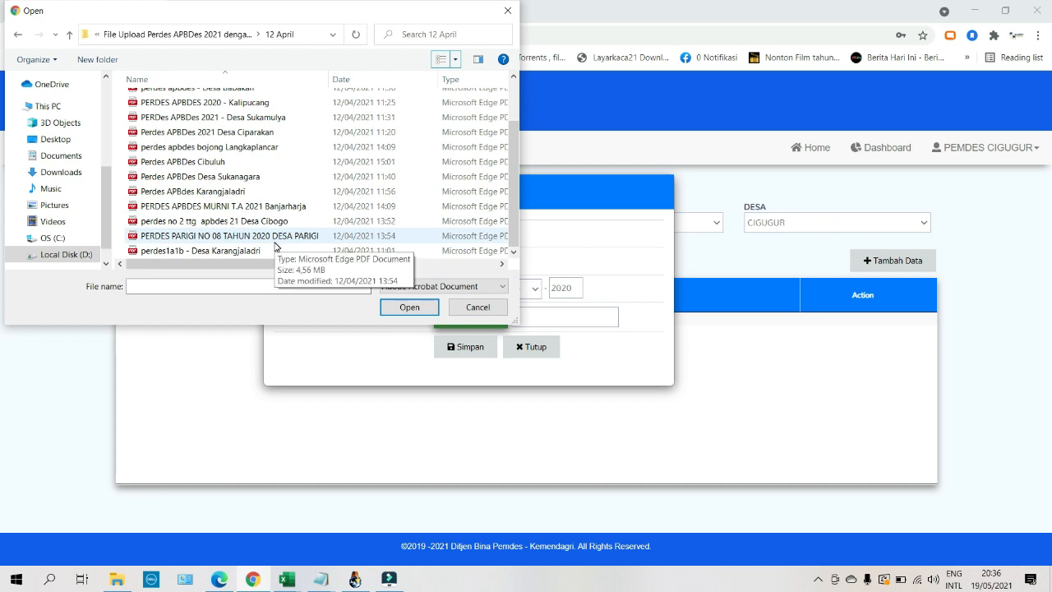
pyautogui.scroll(2, 271, 235)
# Step: Select 'PERDES APBDES TH 2021 - desa cigugur' from the 13 April folder and open it
pyautogui.click(230, 33)
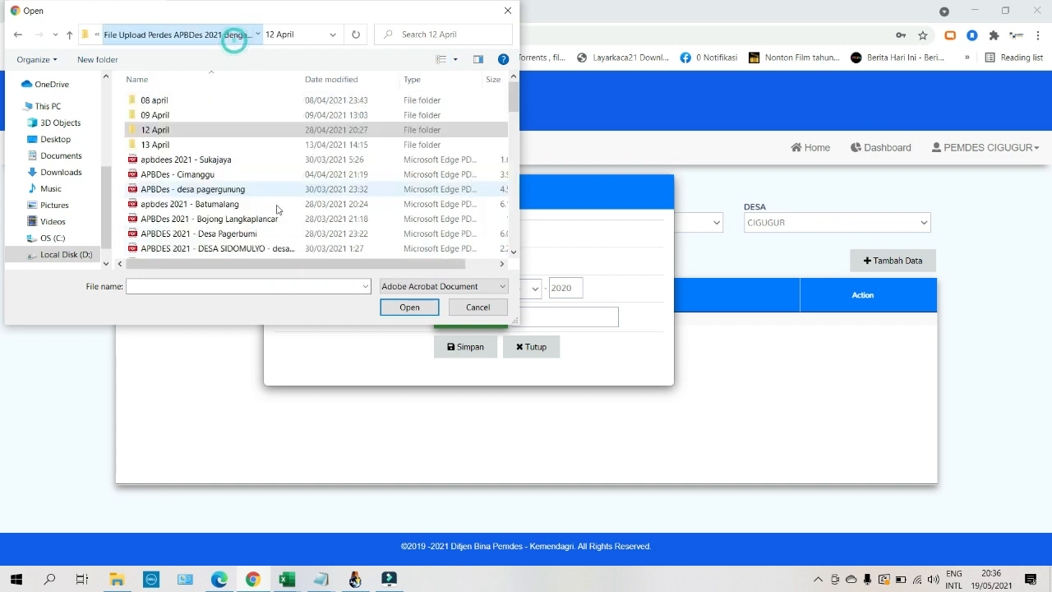
pyautogui.click(178, 144)
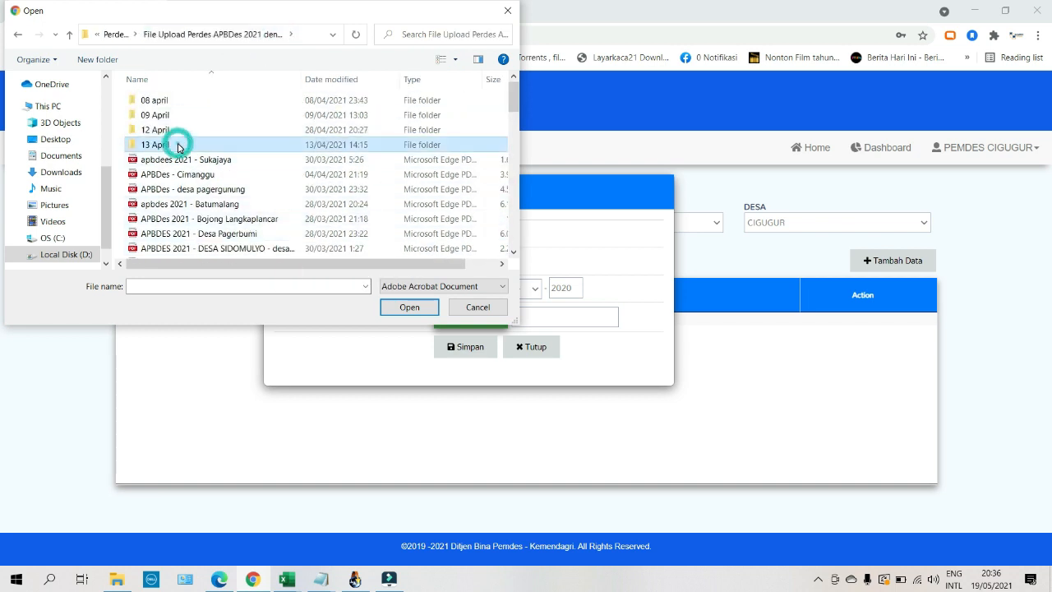
pyautogui.scroll(-3, 257, 228)
pyautogui.scroll(-2, 256, 229)
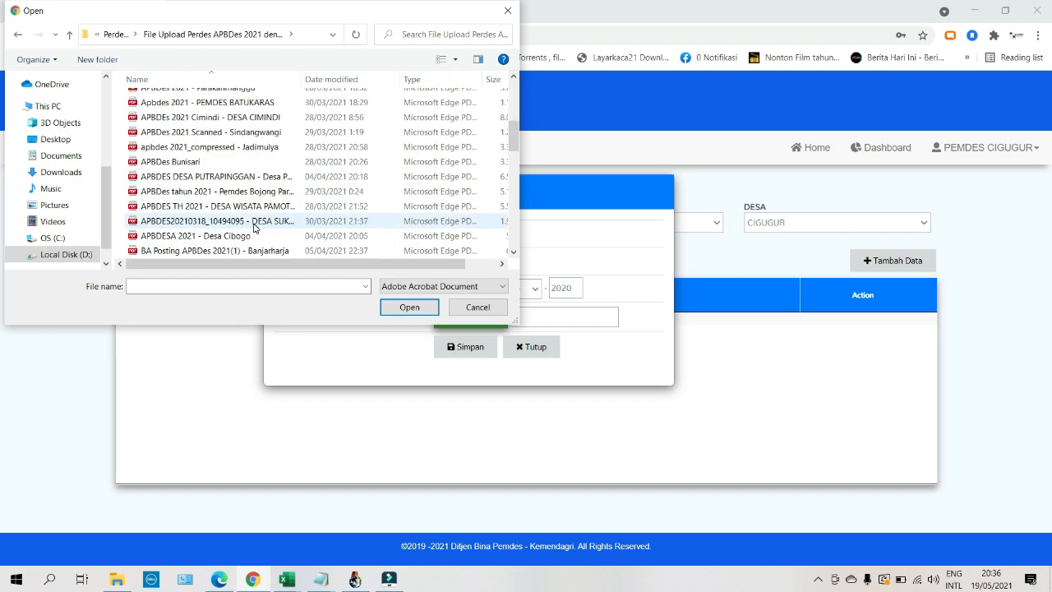
pyautogui.scroll(-2, 255, 229)
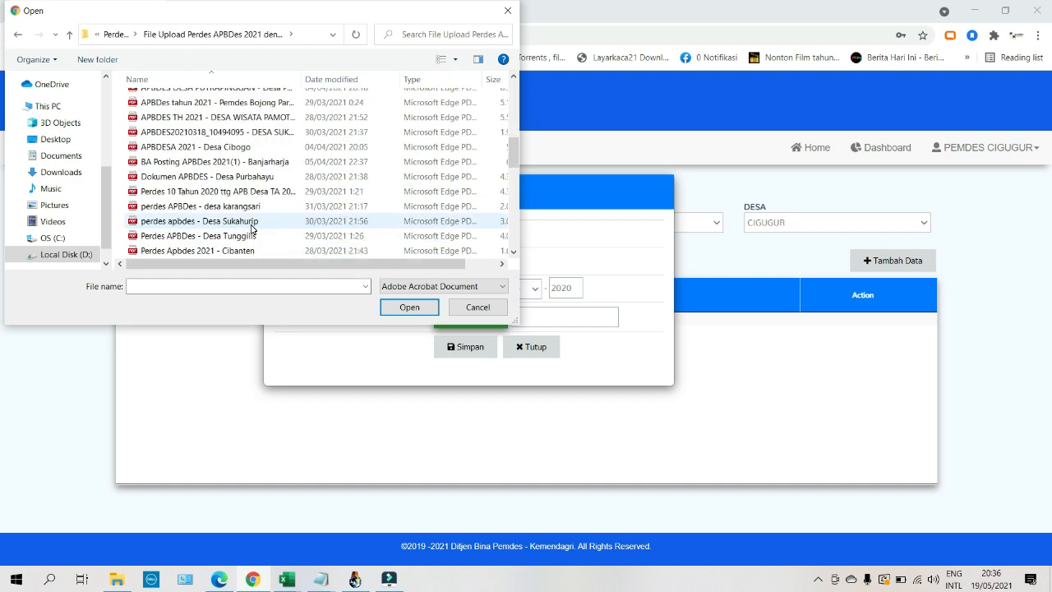
pyautogui.scroll(-1, 252, 228)
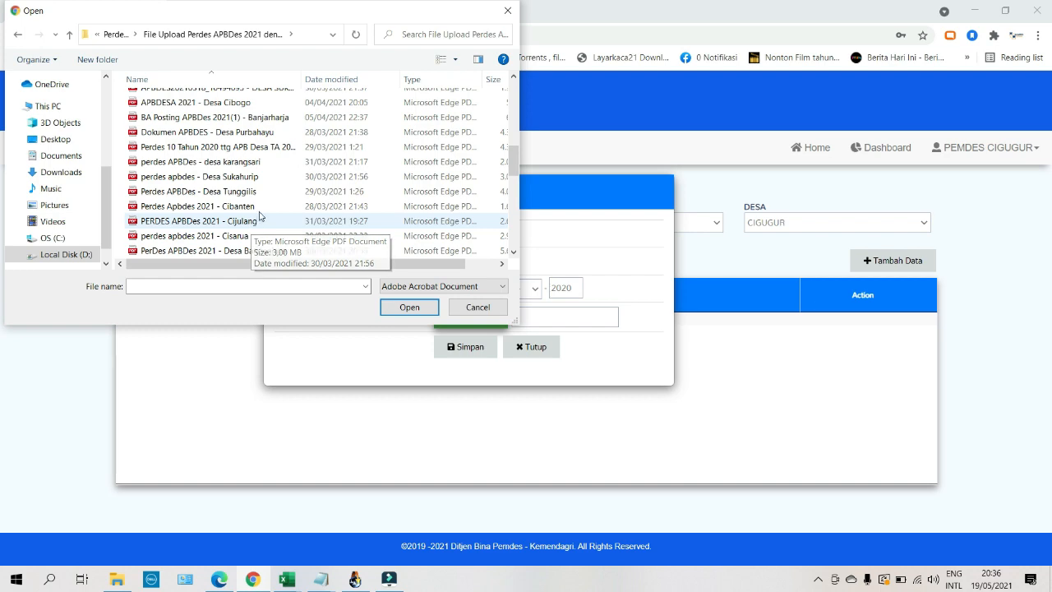
pyautogui.scroll(-3, 254, 222)
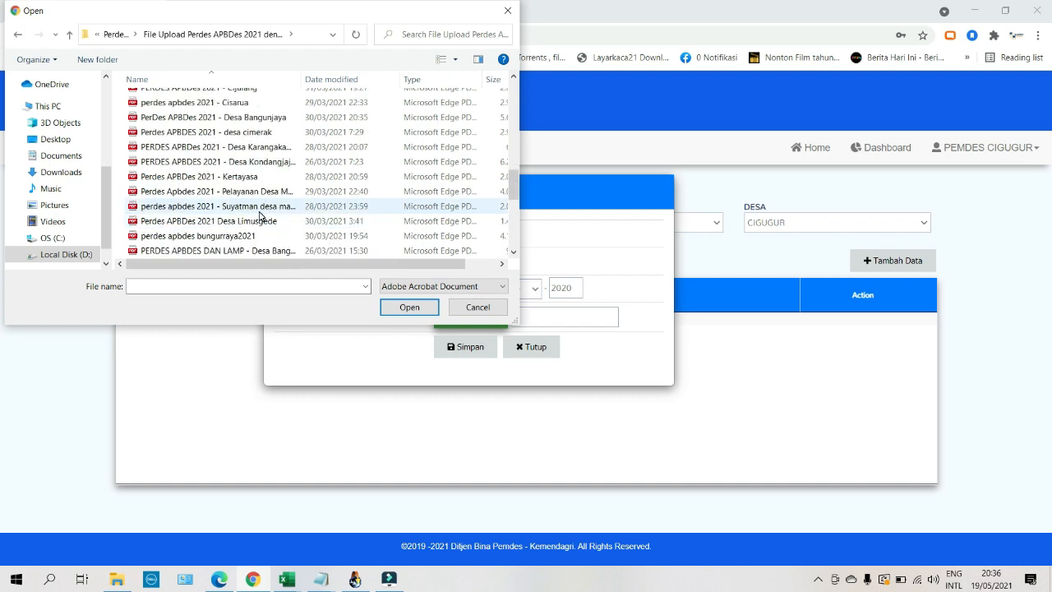
pyautogui.scroll(-2, 260, 215)
pyautogui.scroll(-2, 260, 215)
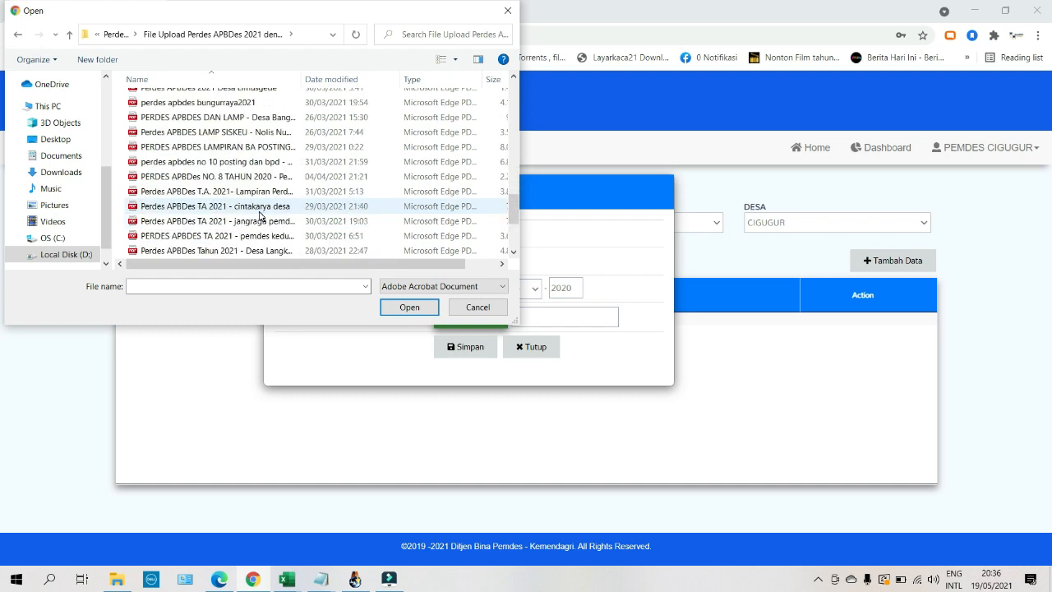
pyautogui.click(259, 236)
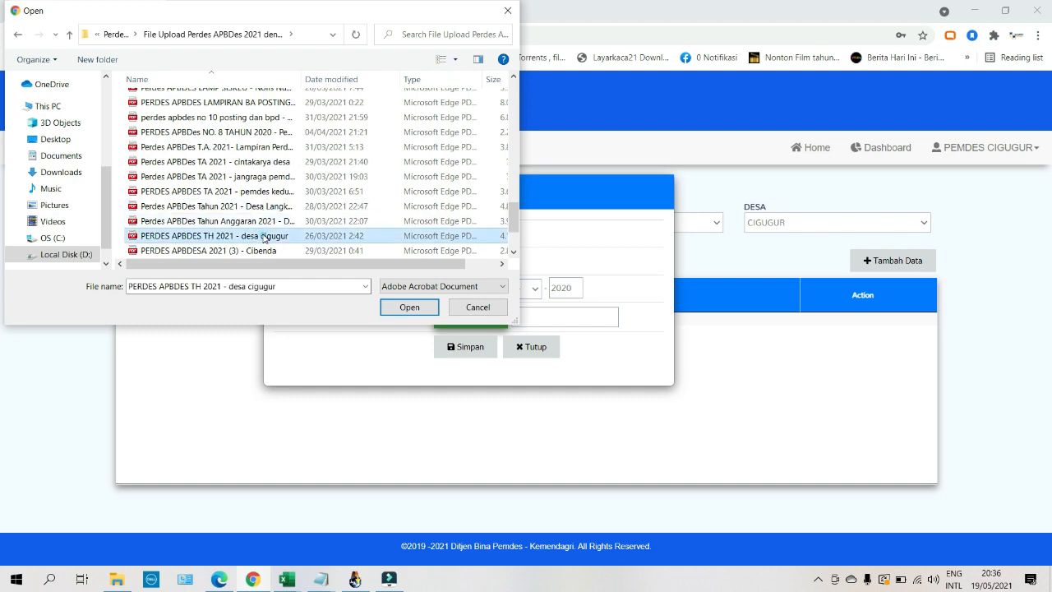
pyautogui.click(409, 306)
pyautogui.click(462, 361)
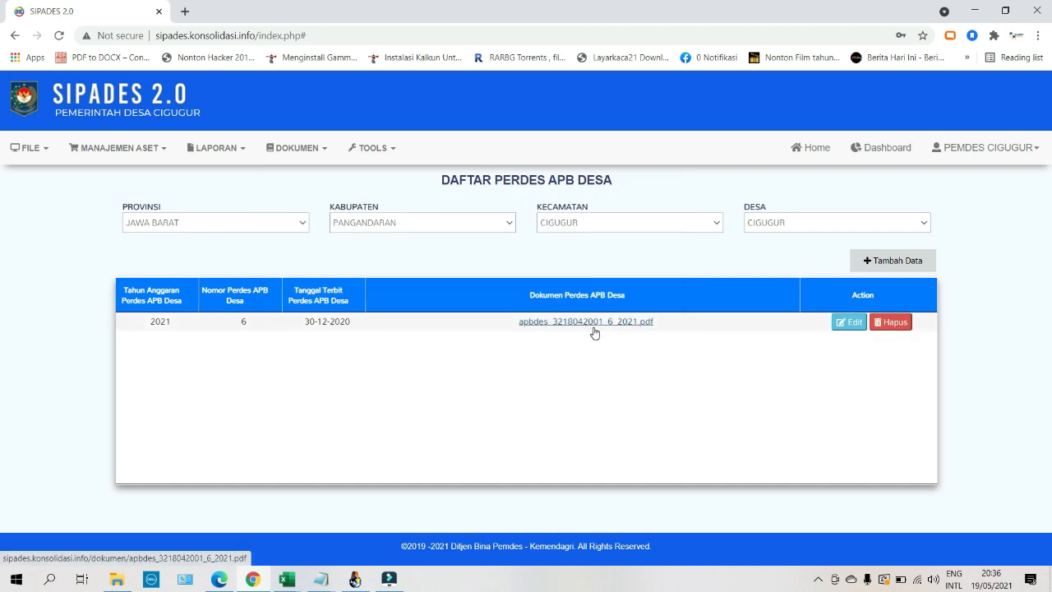
# Step: Go to FILE > Master > Perbup/Wal to view the 2019 perbup number 51
pyautogui.click(50, 148)
pyautogui.click(50, 195)
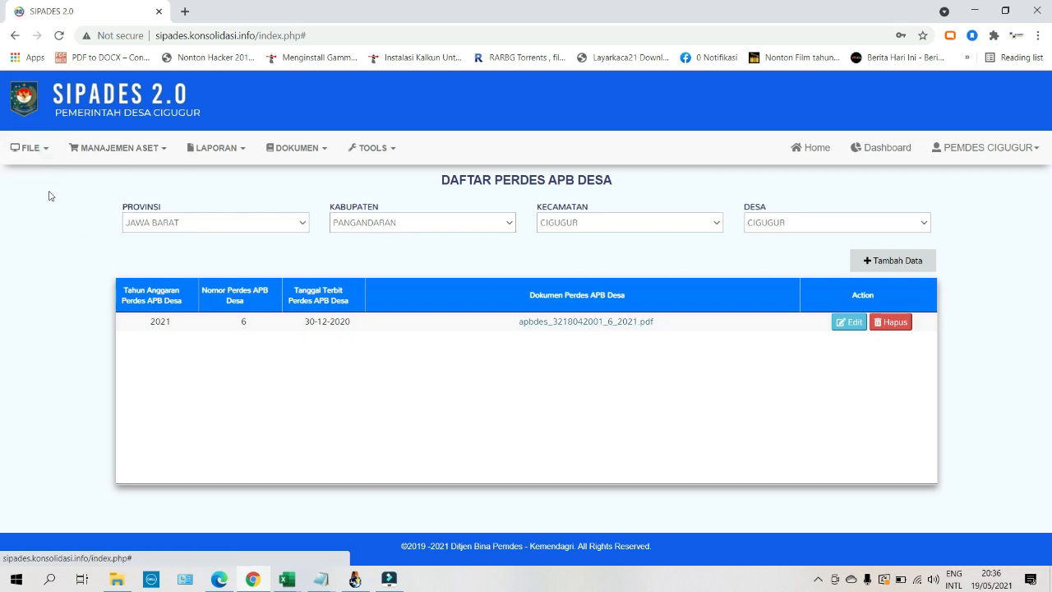
pyautogui.click(29, 143)
pyautogui.click(35, 151)
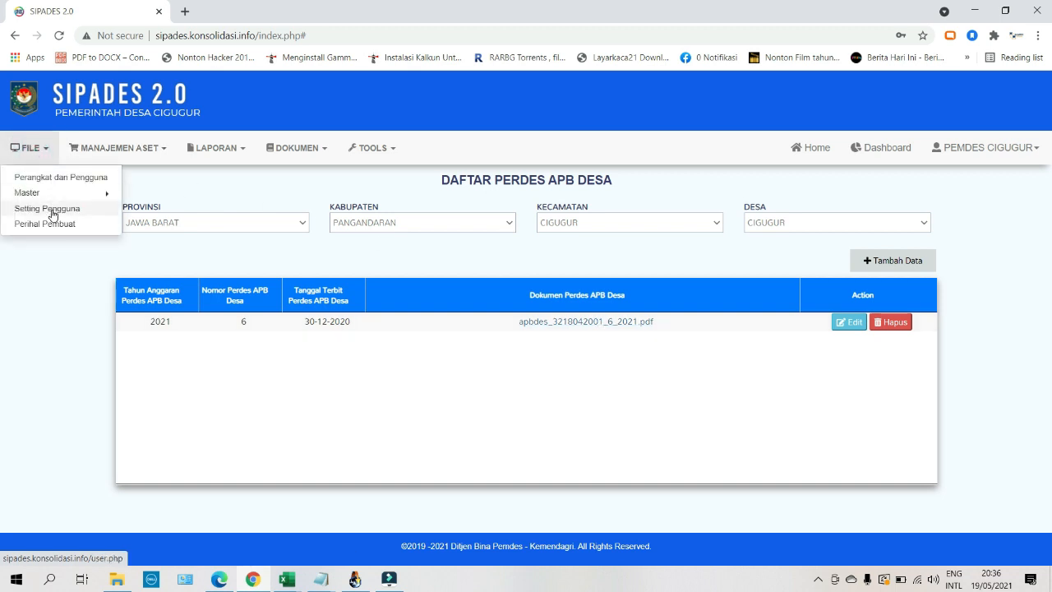
pyautogui.moveTo(27, 196)
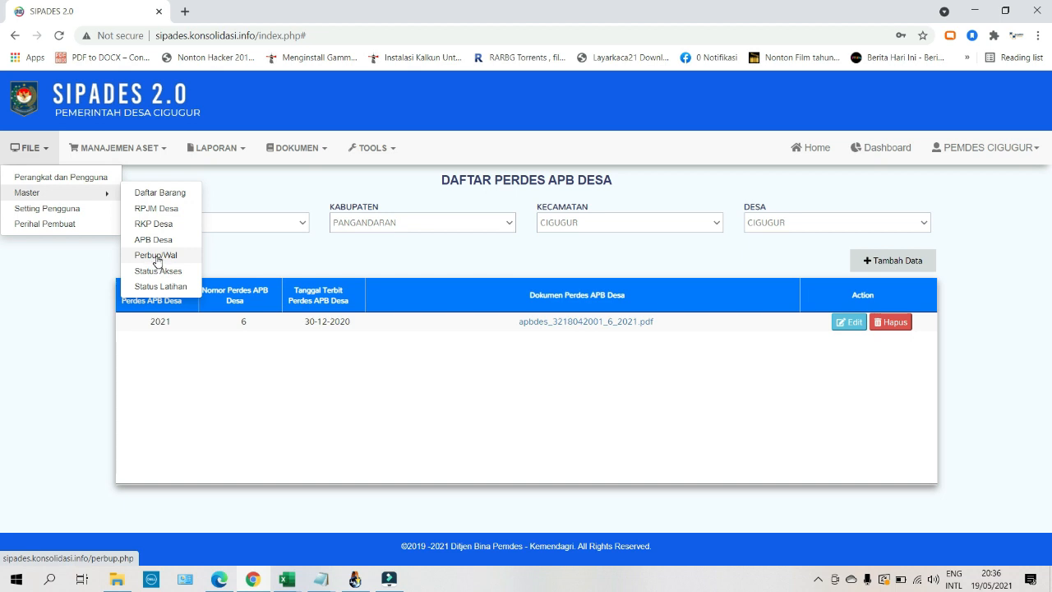
pyautogui.click(158, 256)
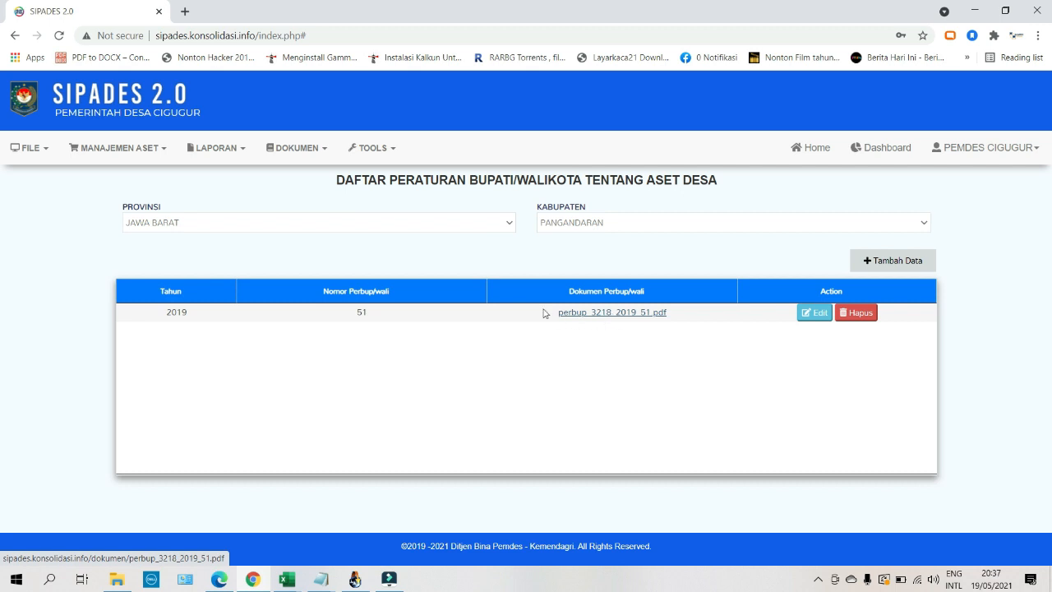
pyautogui.click(33, 148)
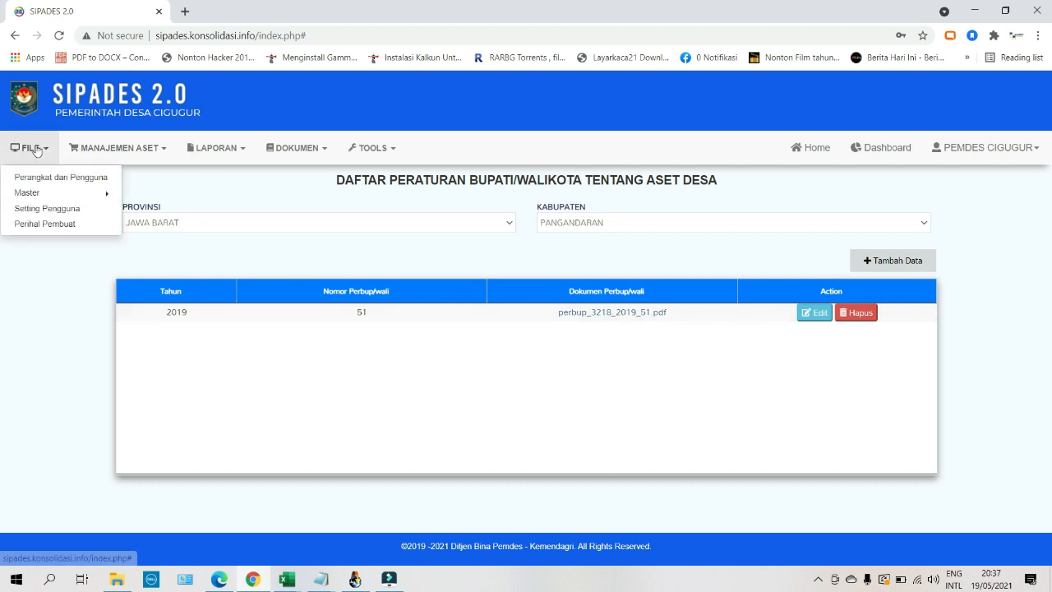
pyautogui.click(47, 193)
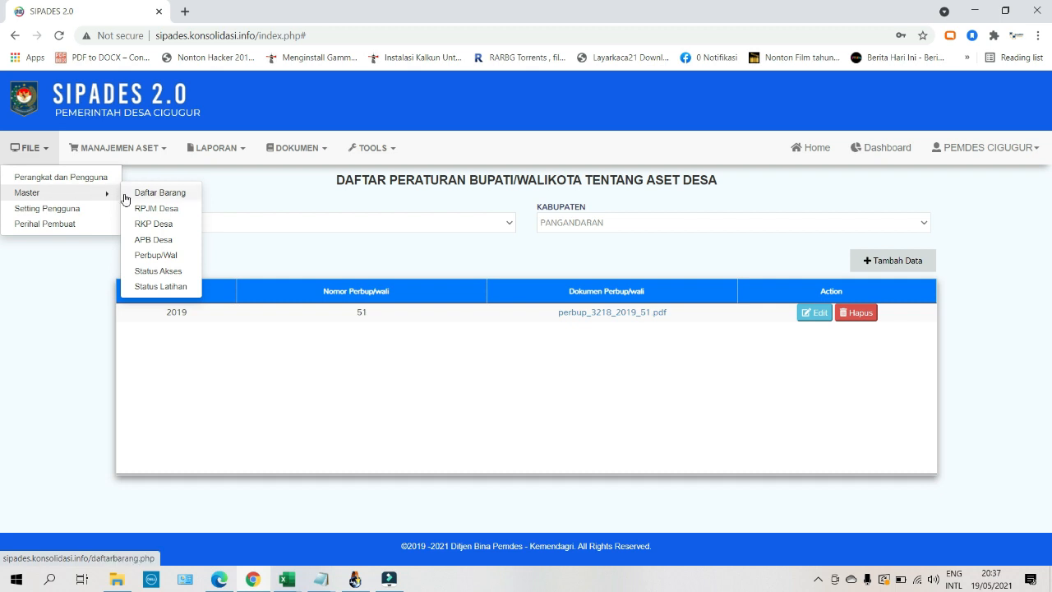
pyautogui.click(51, 369)
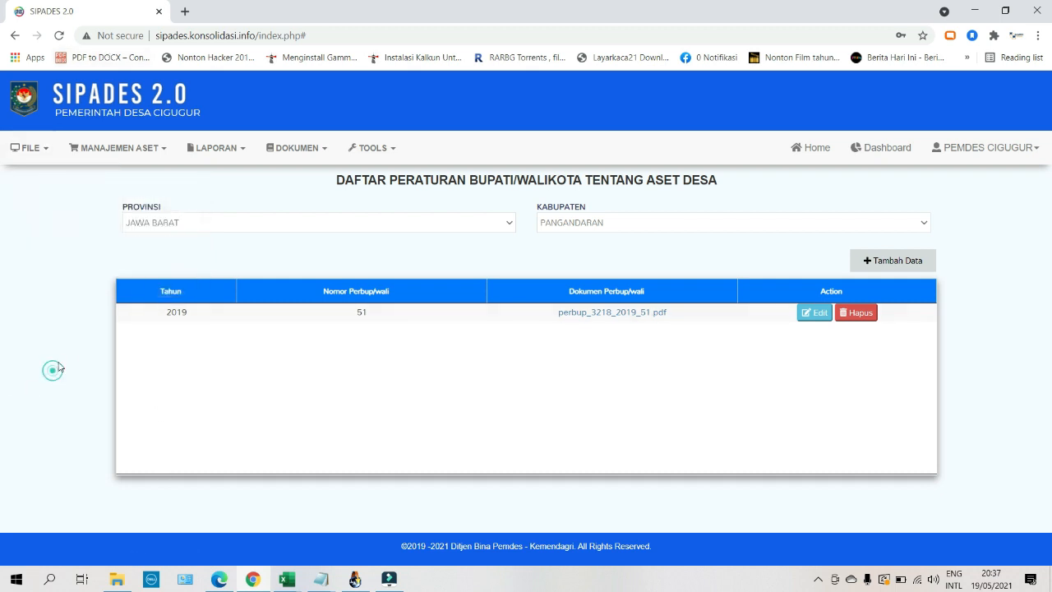
pyautogui.click(156, 149)
pyautogui.click(157, 149)
pyautogui.click(156, 149)
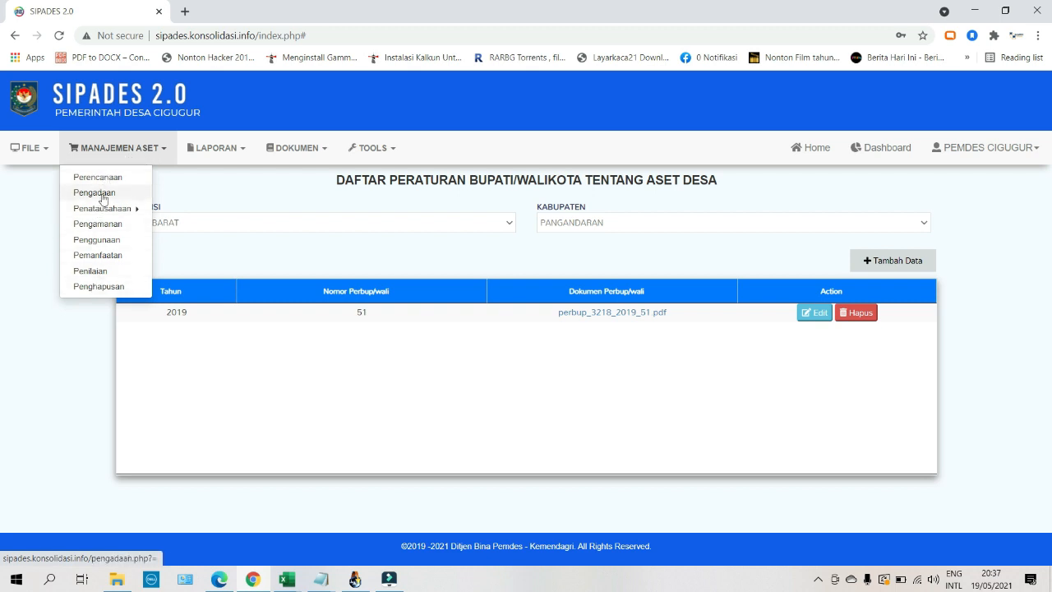
pyautogui.moveTo(102, 214)
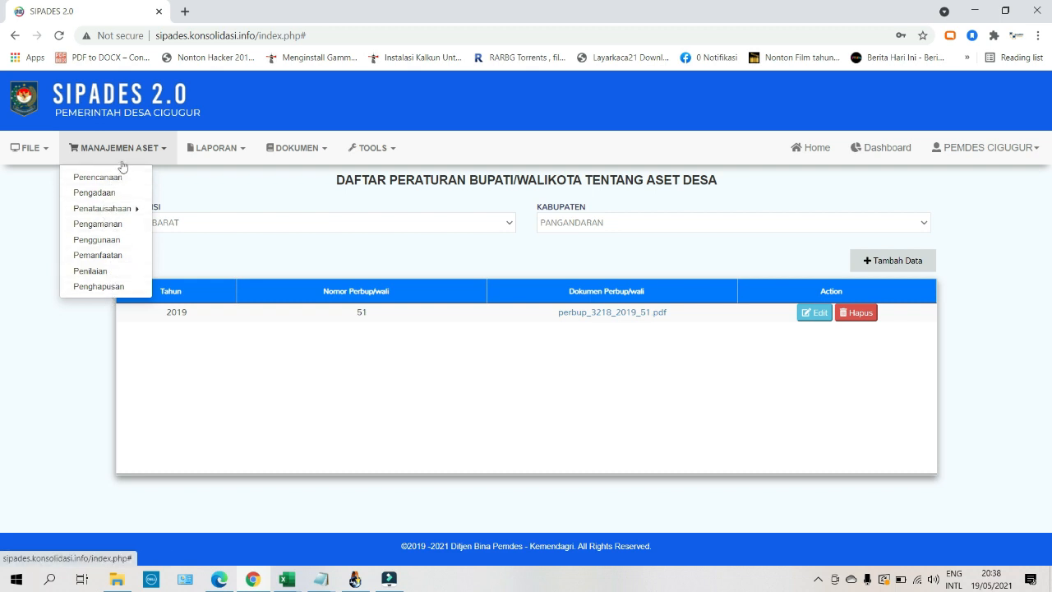
pyautogui.click(231, 153)
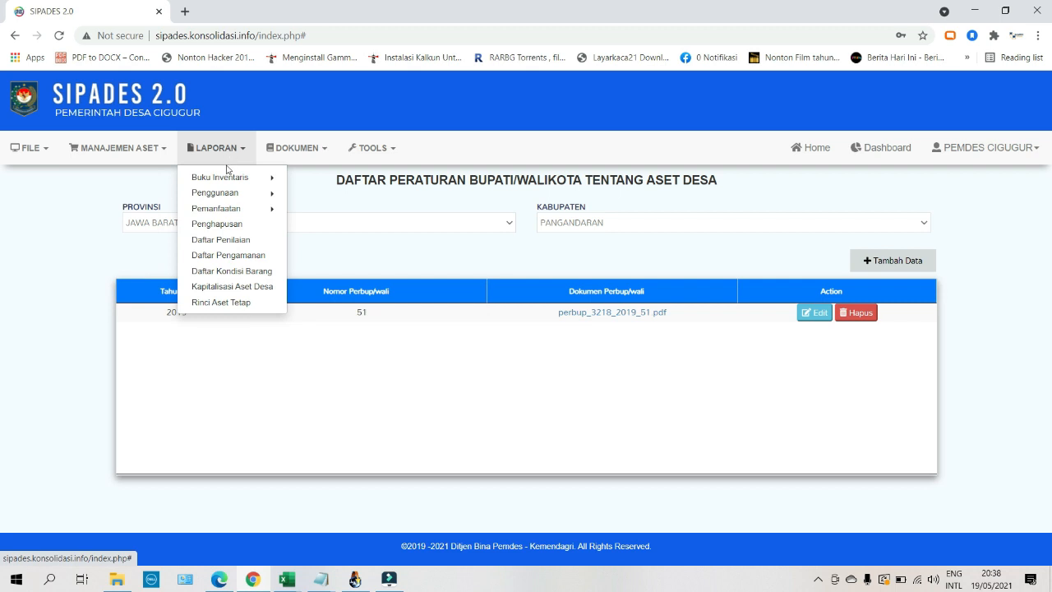
pyautogui.moveTo(226, 179)
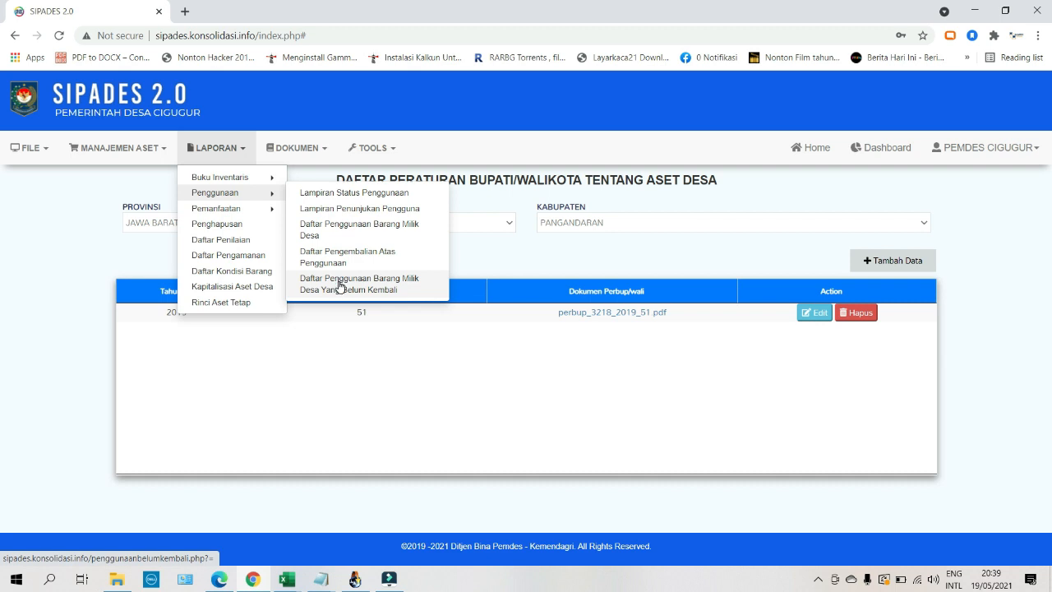
pyautogui.moveTo(238, 212)
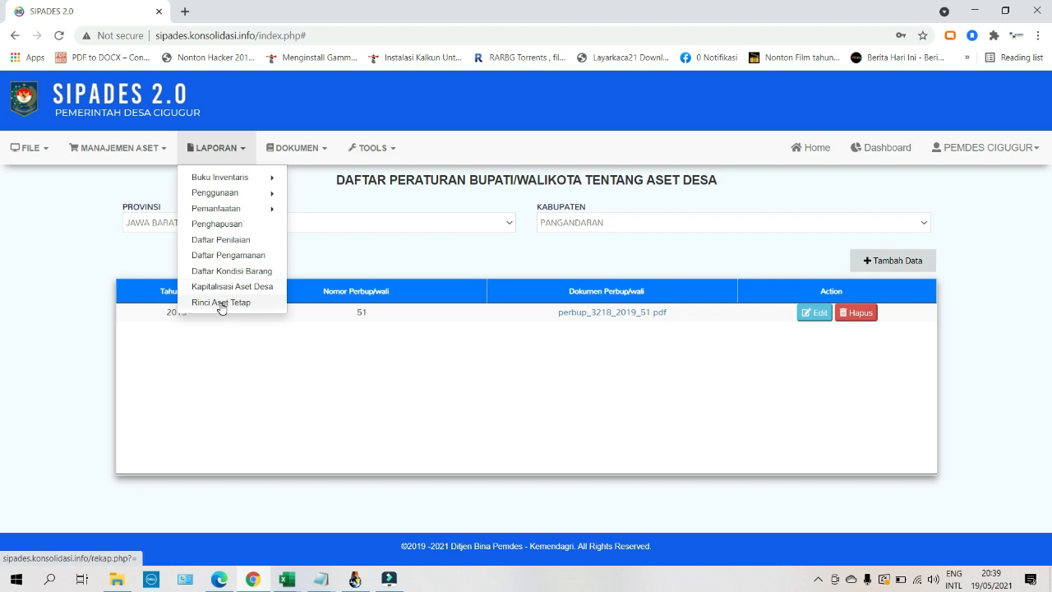
pyautogui.moveTo(307, 155)
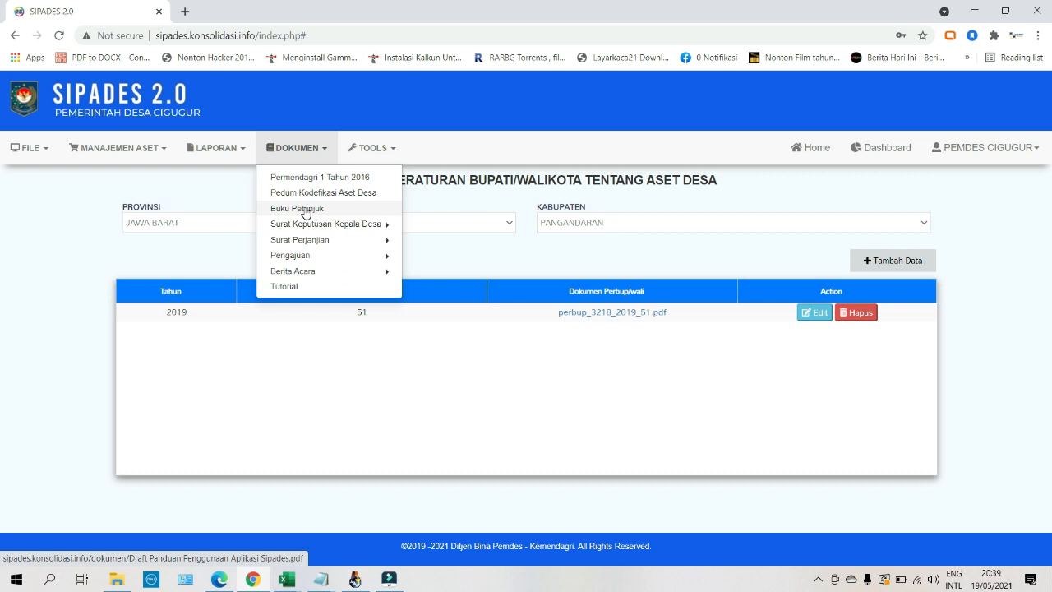
pyautogui.moveTo(302, 226)
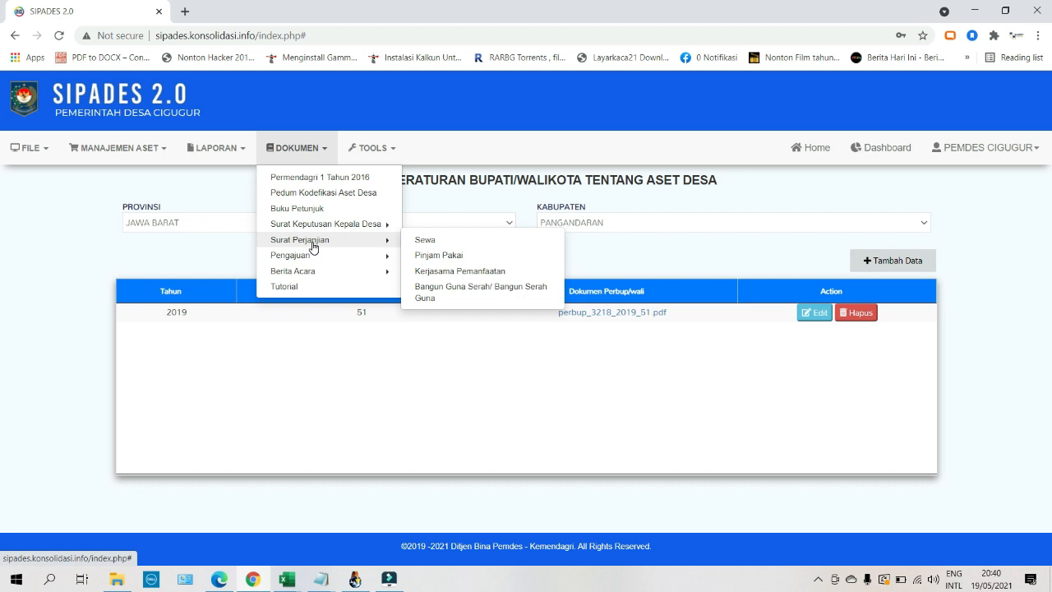
pyautogui.moveTo(313, 263)
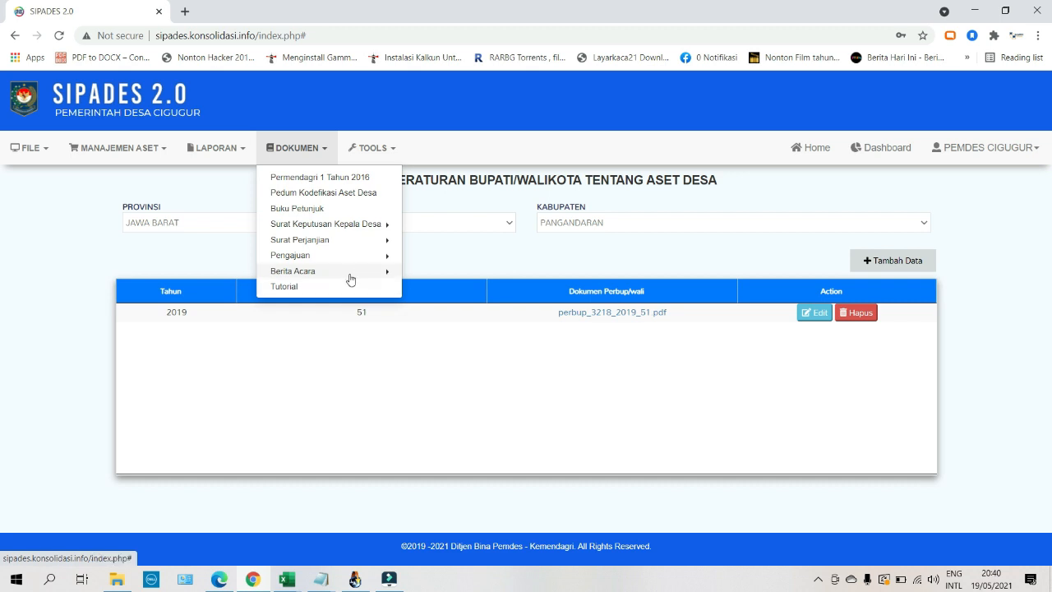
pyautogui.click(368, 148)
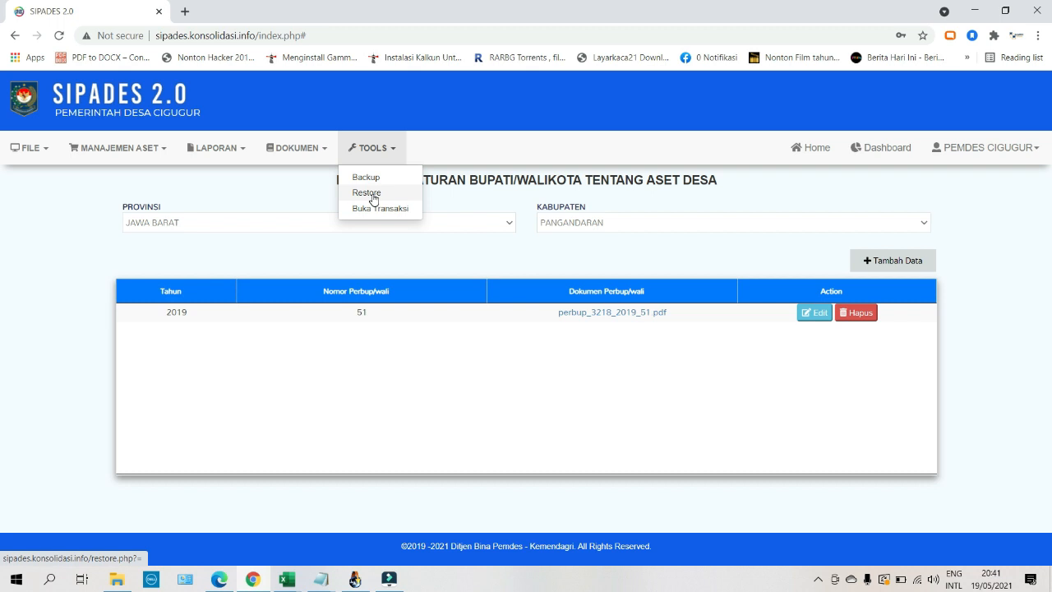
# Step: Open TOOLS > Backup and back up the 2021 data to file 32.18.04.2001_19052021
pyautogui.click(366, 177)
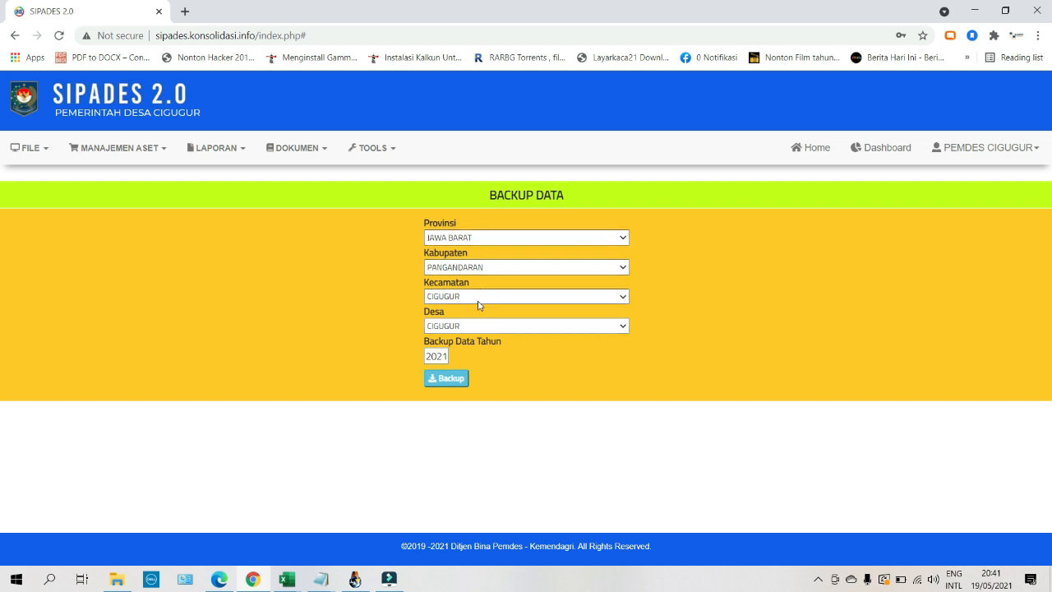
pyautogui.click(448, 378)
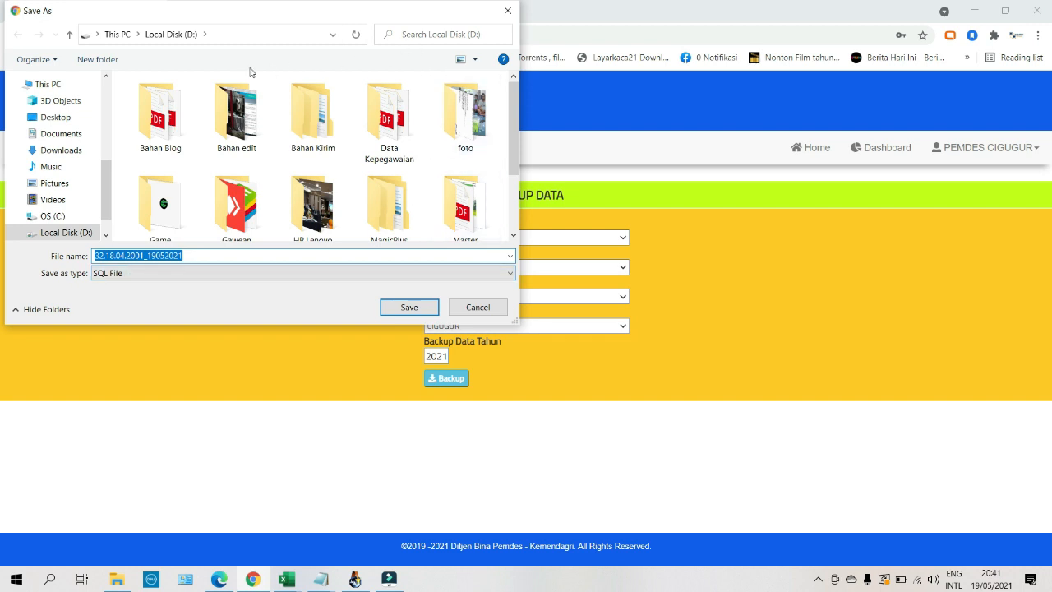
# Step: Create a new folder 'Backup SIPADES' inside Gawean > 2021
pyautogui.click(238, 210)
pyautogui.doubleClick(238, 211)
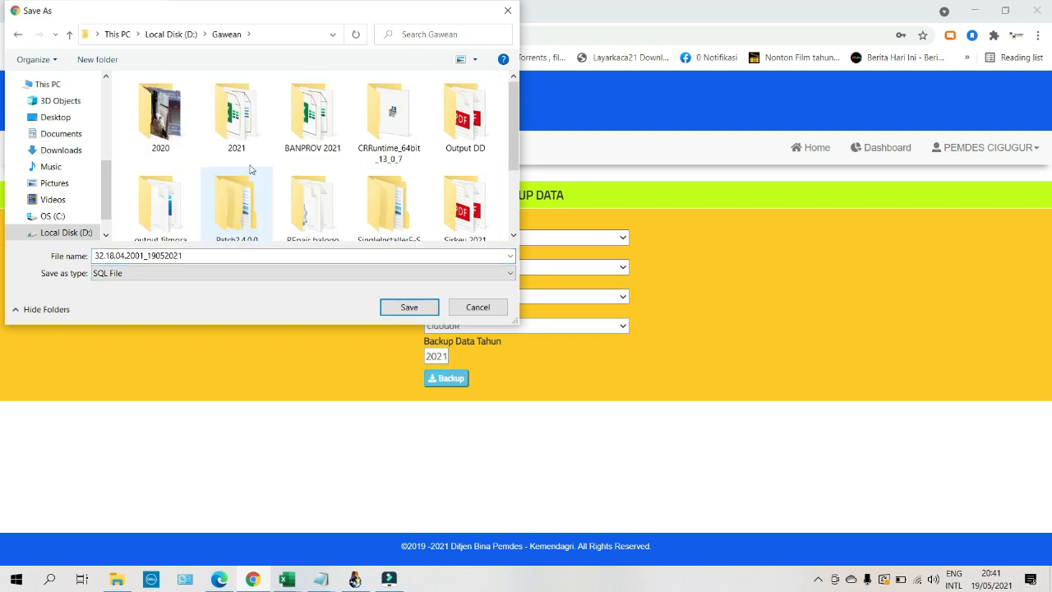
pyautogui.doubleClick(237, 111)
pyautogui.click(97, 59)
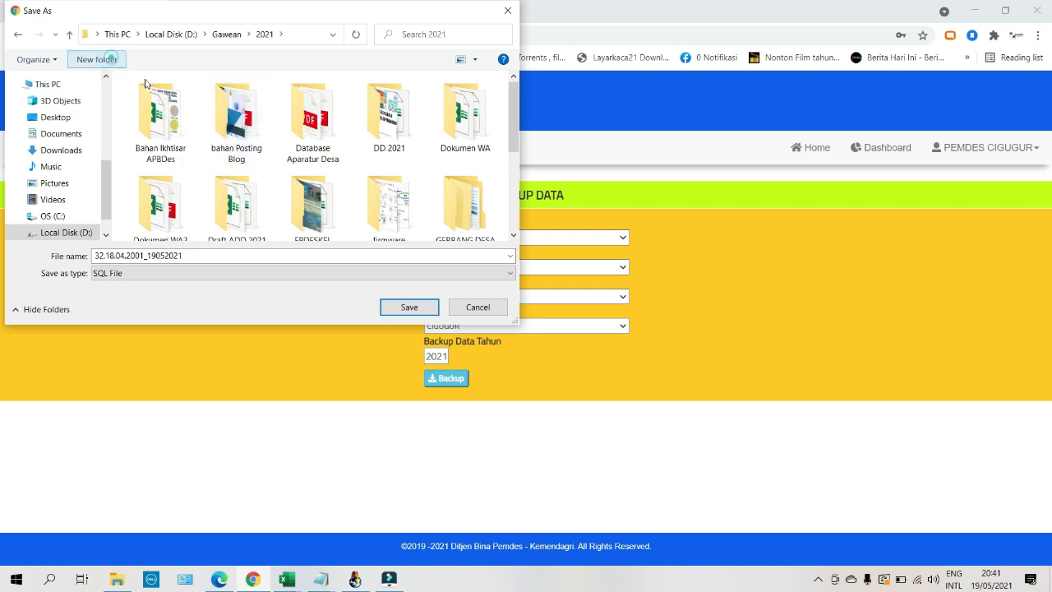
pyautogui.write('Backup')
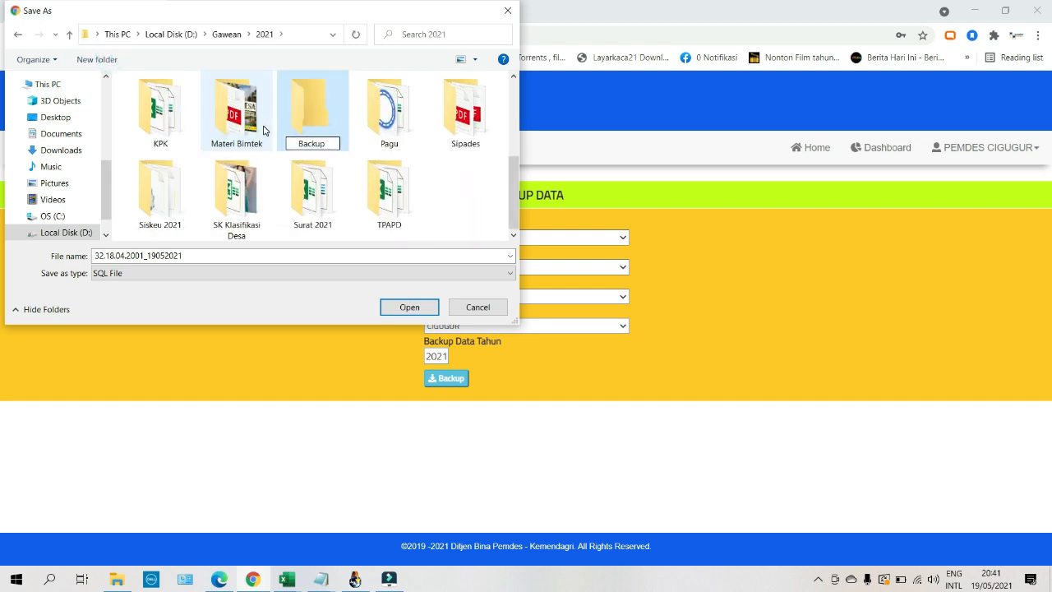
pyautogui.write(' SIPADES')
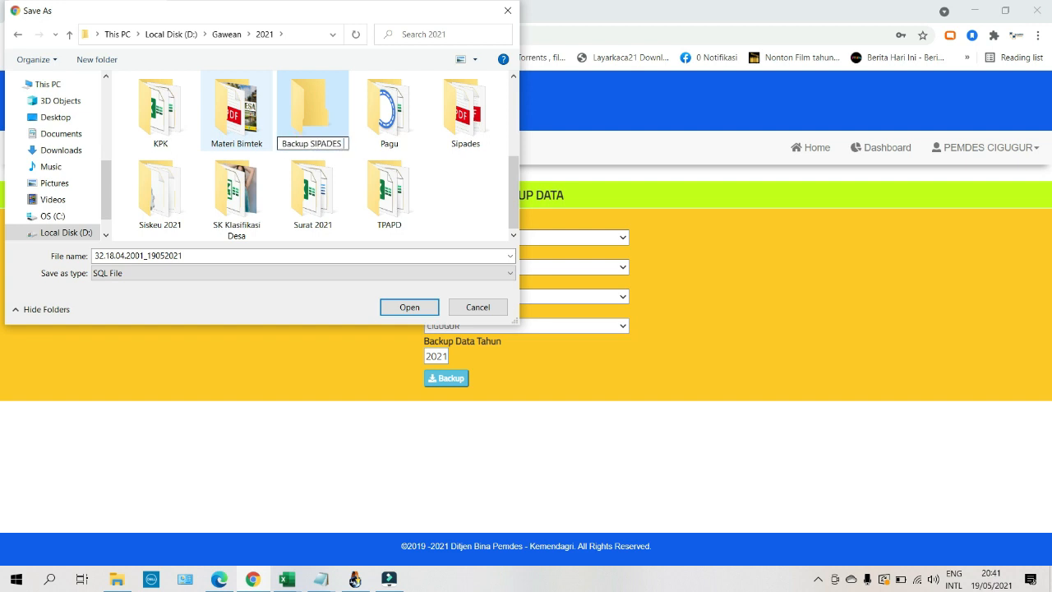
pyautogui.click(368, 108)
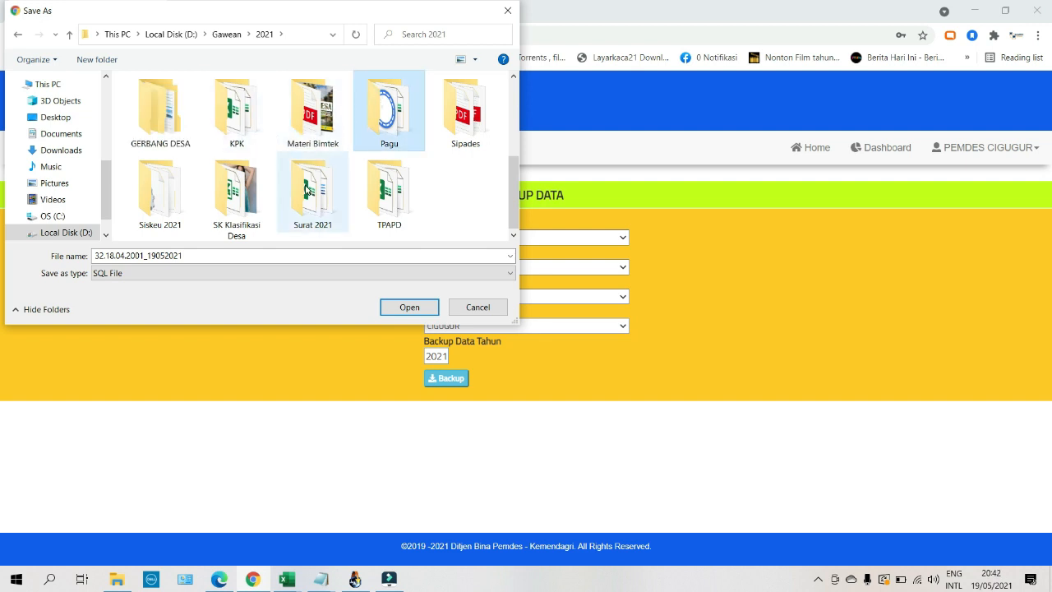
# Step: Save the SQL backup 32.18.04.2001_19052021 into the Backup SIPADES folder
pyautogui.scroll(1, 317, 199)
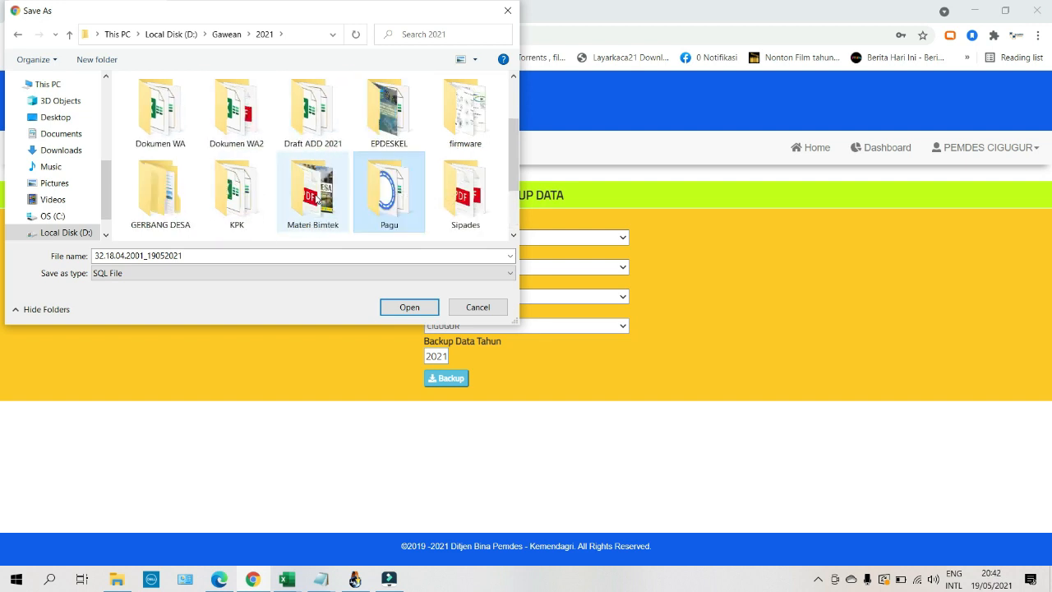
pyautogui.scroll(1, 316, 199)
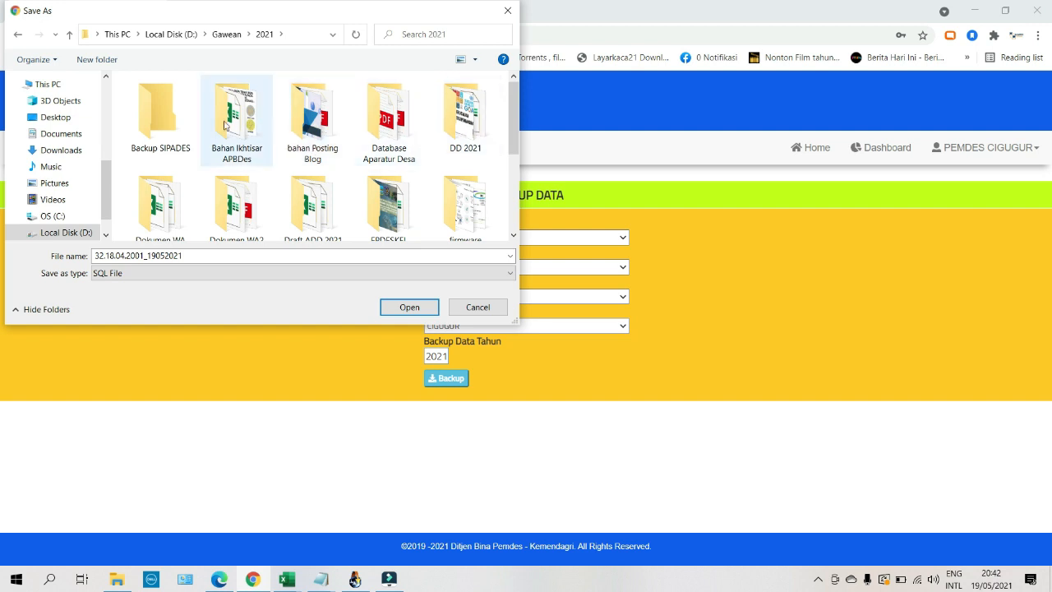
pyautogui.doubleClick(178, 122)
pyautogui.doubleClick(202, 255)
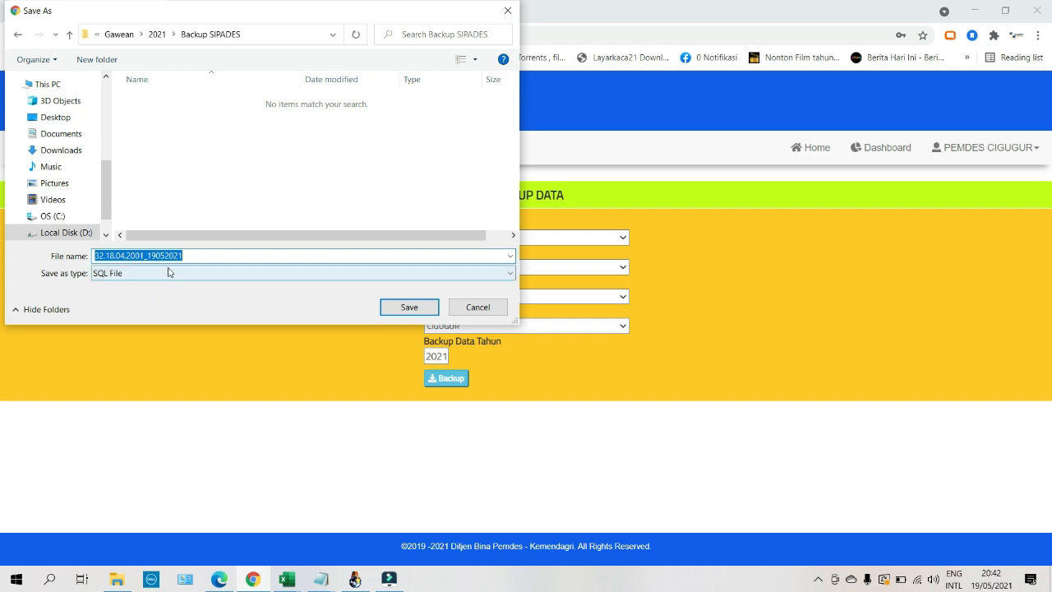
pyautogui.click(404, 306)
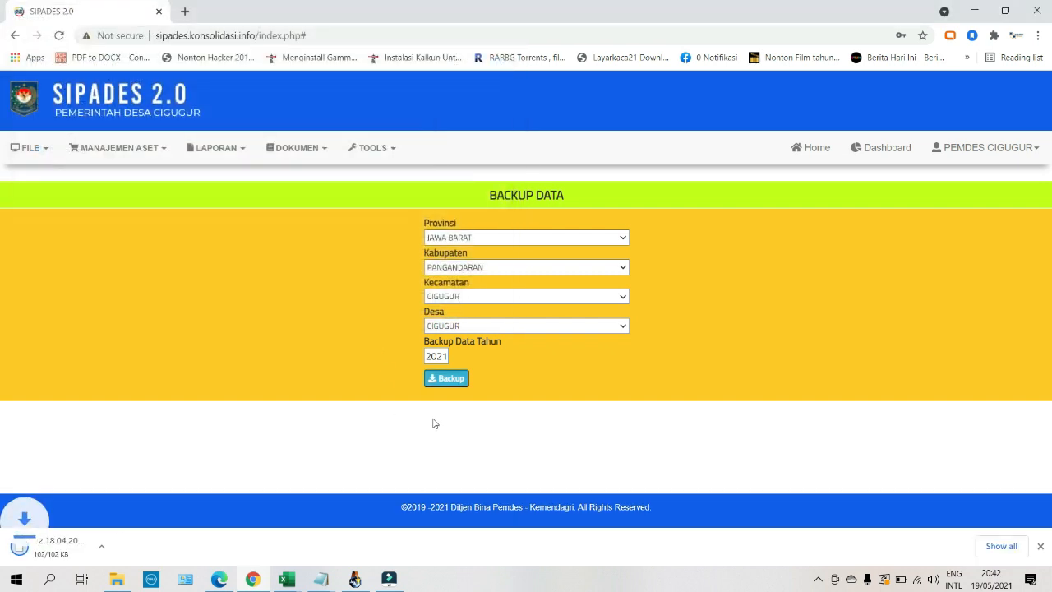
# Step: Go to the TOOLS > Restore data page and browse for a backup file
pyautogui.click(379, 146)
pyautogui.click(380, 146)
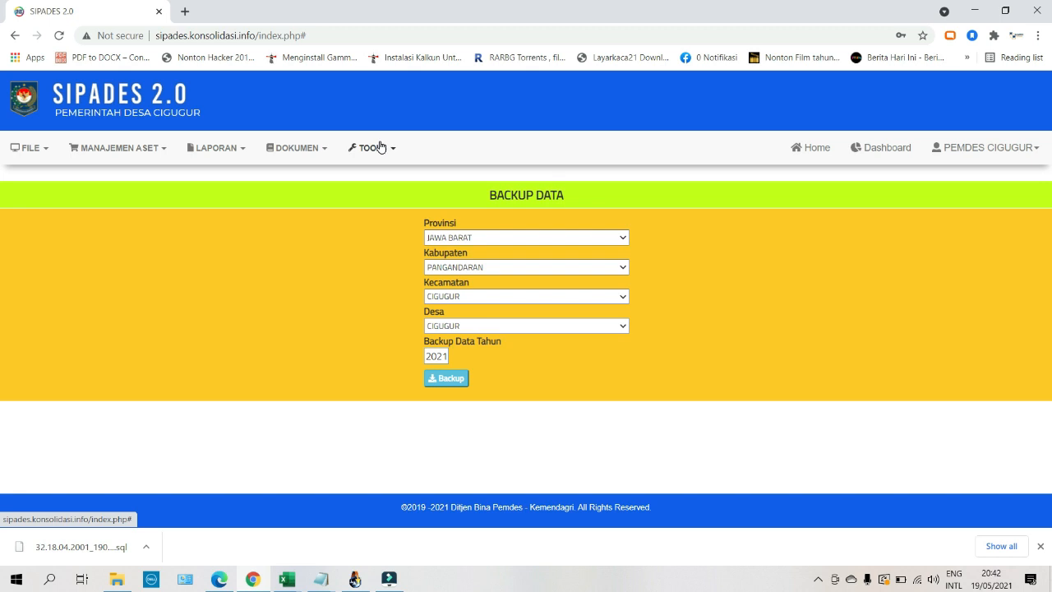
pyautogui.click(381, 150)
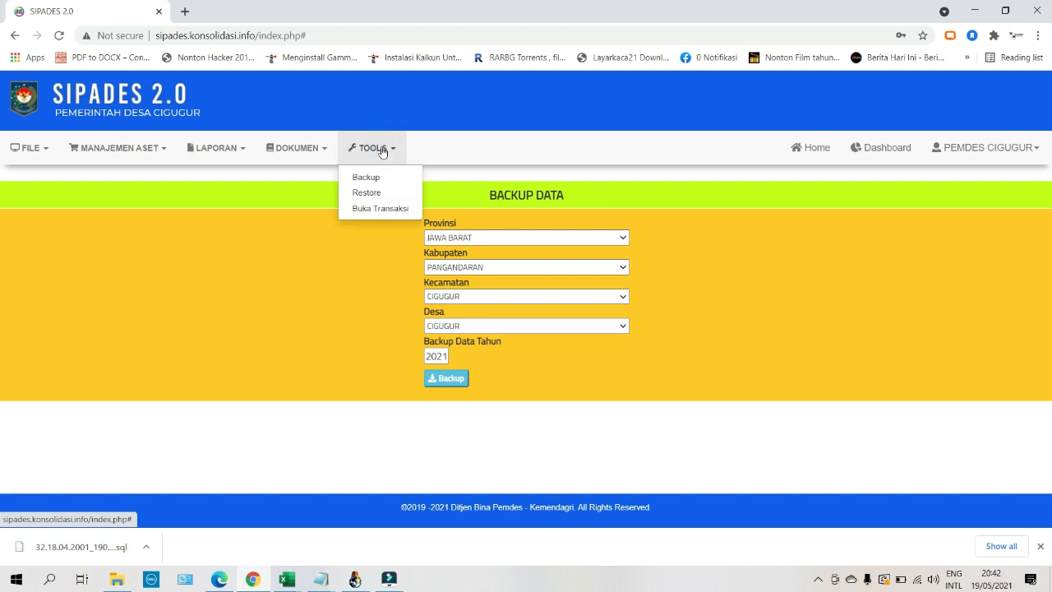
pyautogui.click(366, 193)
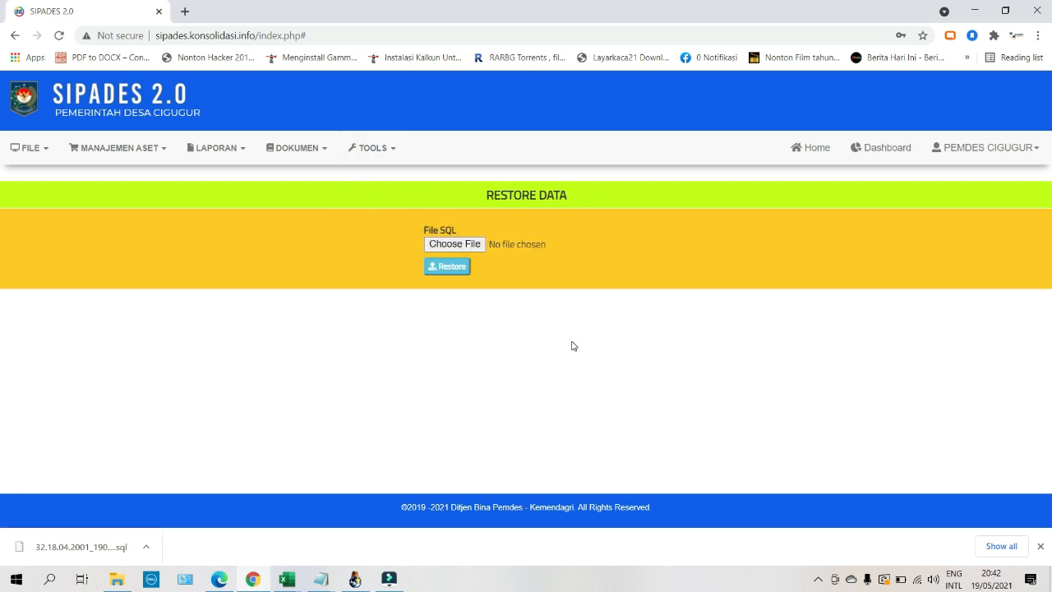
pyautogui.click(451, 241)
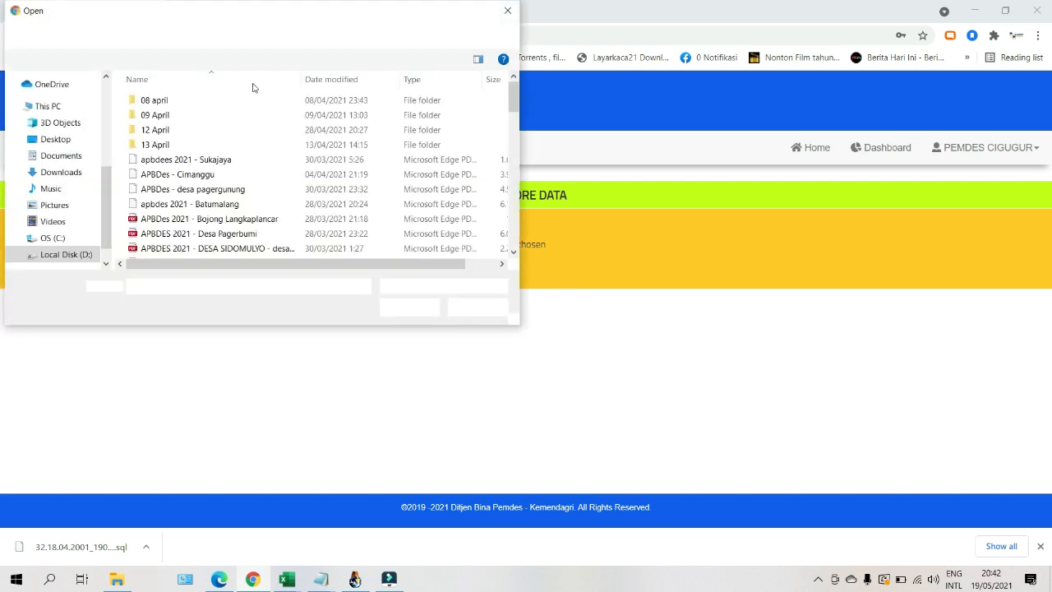
# Step: Choose 32.18.04.2001_19052021.sql from Gawean > 2021 > Backup SIPADES for restoring
pyautogui.click(115, 34)
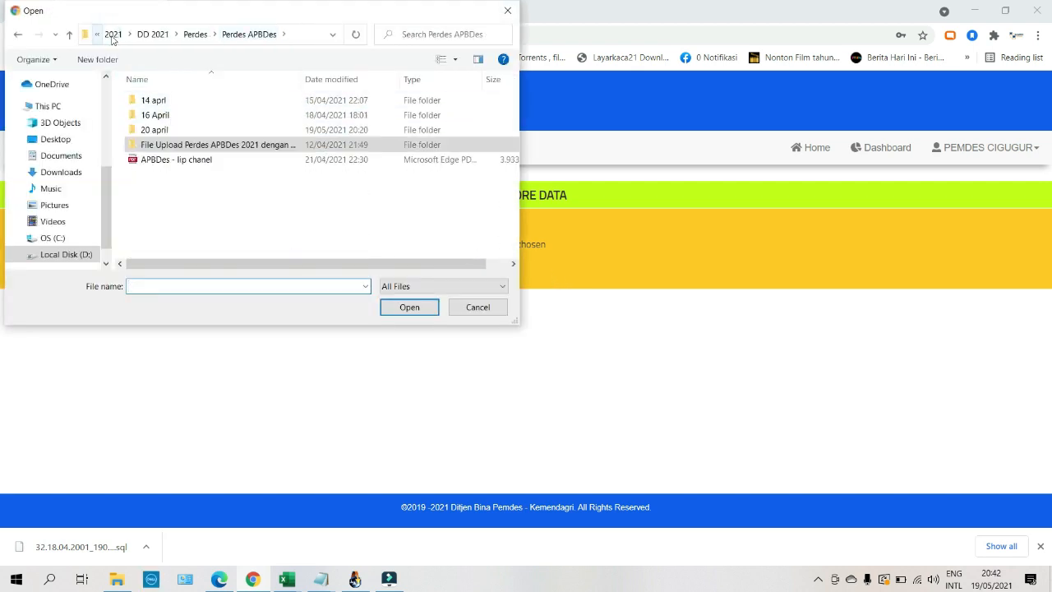
pyautogui.click(161, 34)
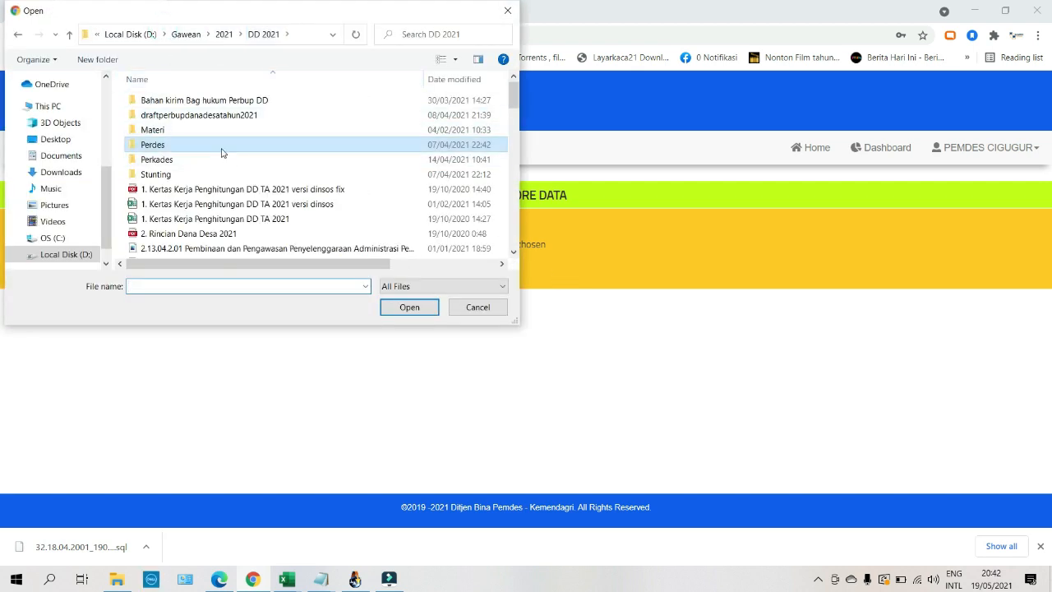
pyautogui.click(189, 35)
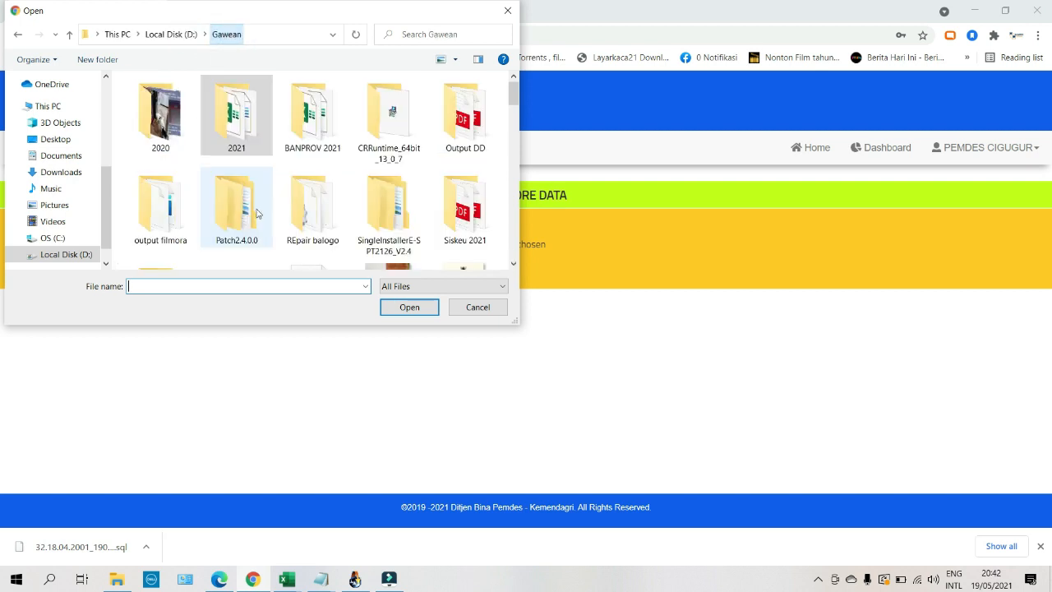
pyautogui.doubleClick(228, 127)
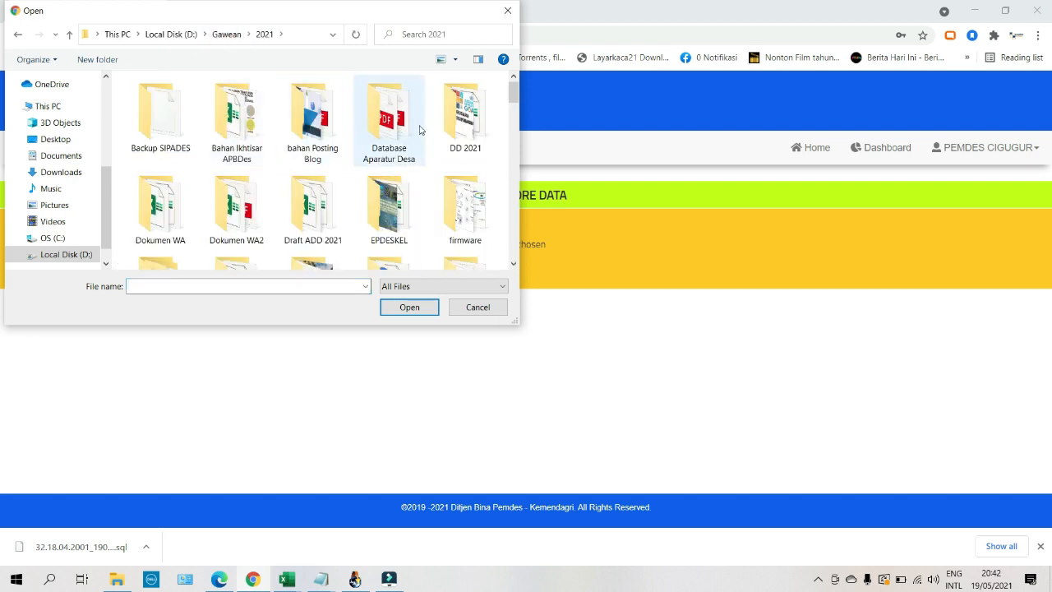
pyautogui.doubleClick(170, 121)
pyautogui.click(166, 103)
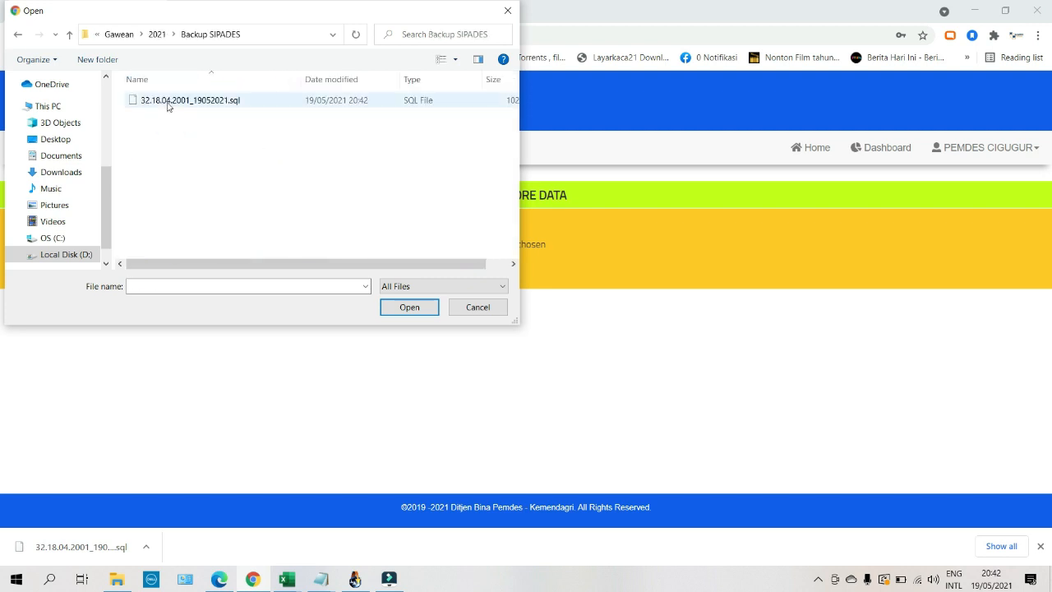
pyautogui.click(397, 316)
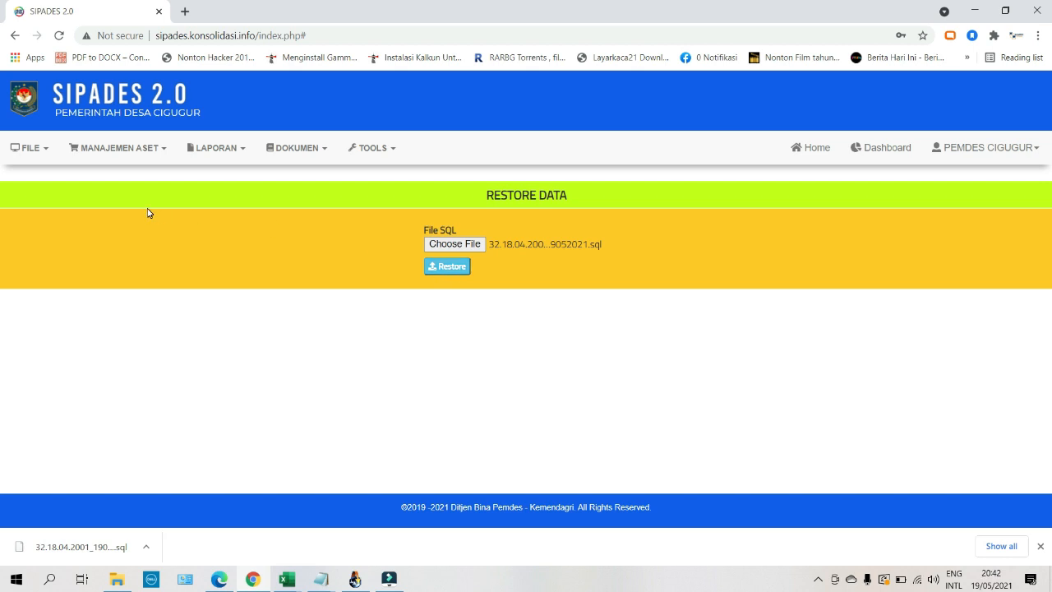
pyautogui.click(387, 146)
pyautogui.click(381, 148)
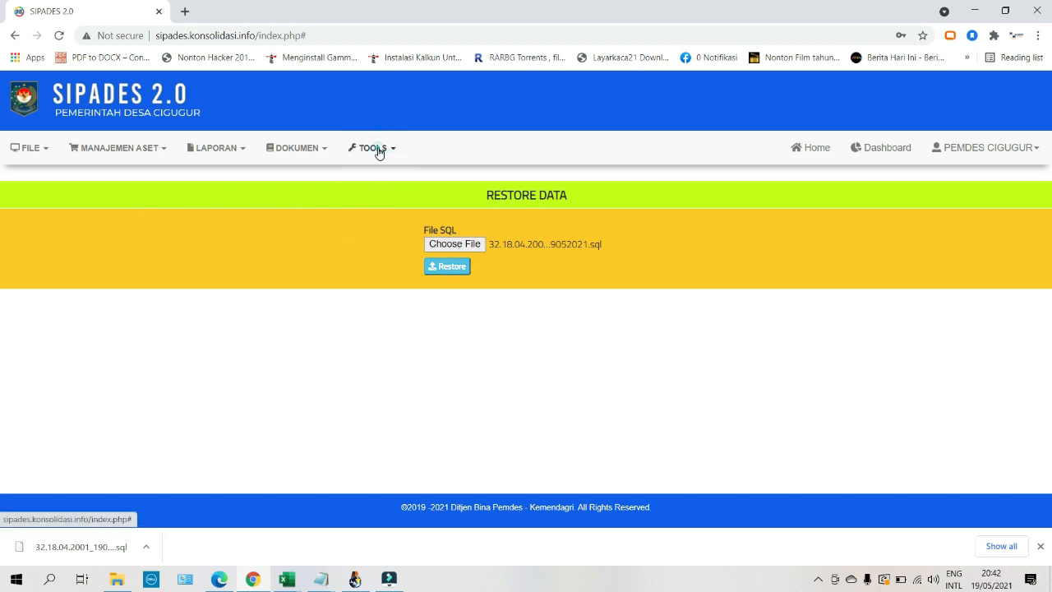
# Step: Start a new request under TOOLS > Buka Transaksi and look over the Modul choices without picking one
pyautogui.click(379, 150)
pyautogui.click(376, 207)
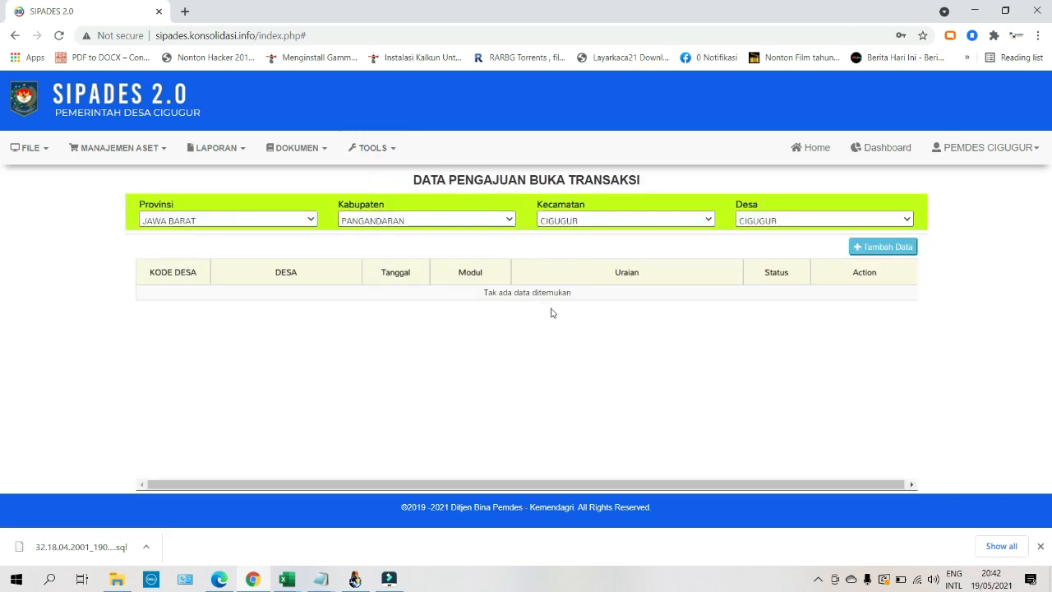
pyautogui.click(854, 247)
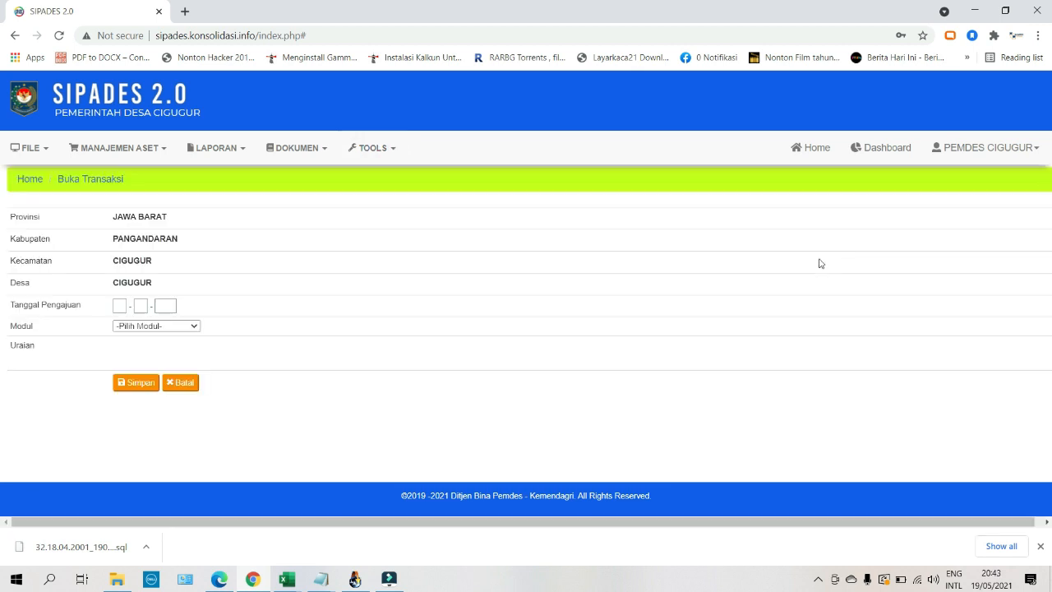
pyautogui.scroll(-1, 414, 329)
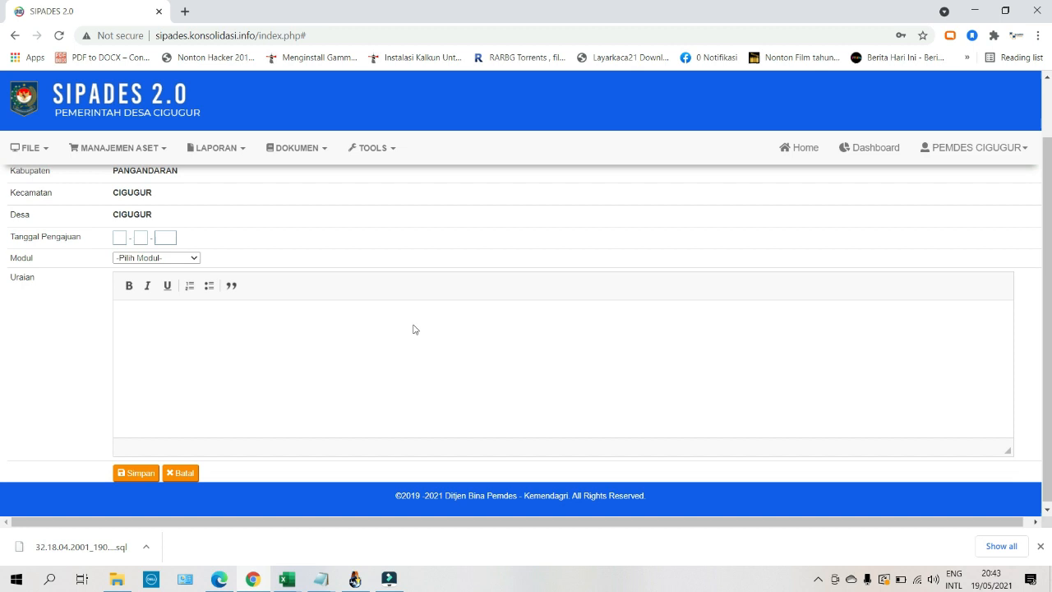
pyautogui.click(185, 251)
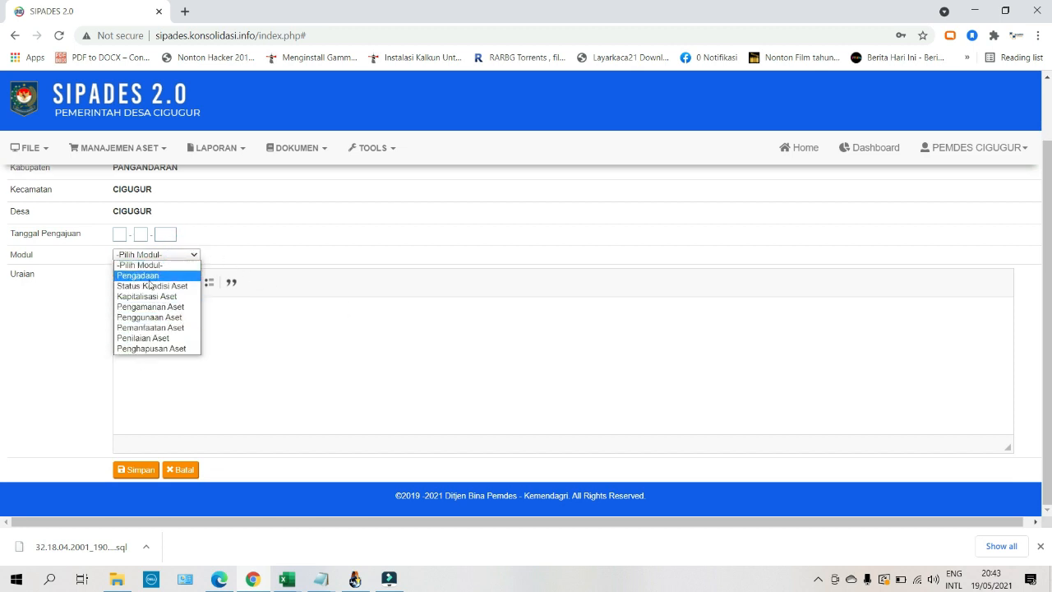
pyautogui.click(283, 386)
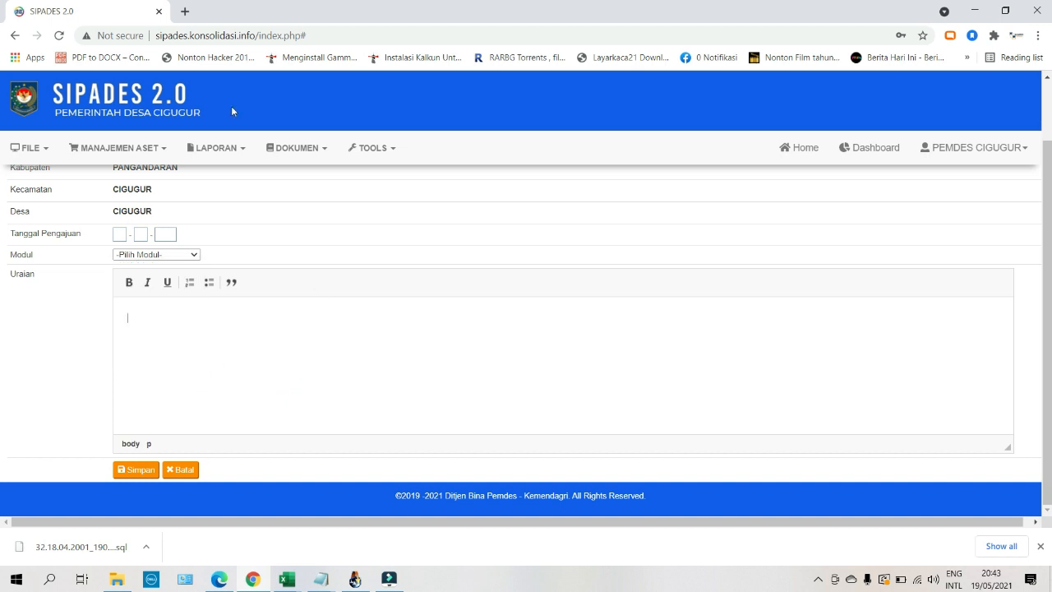
pyautogui.scroll(1, 311, 310)
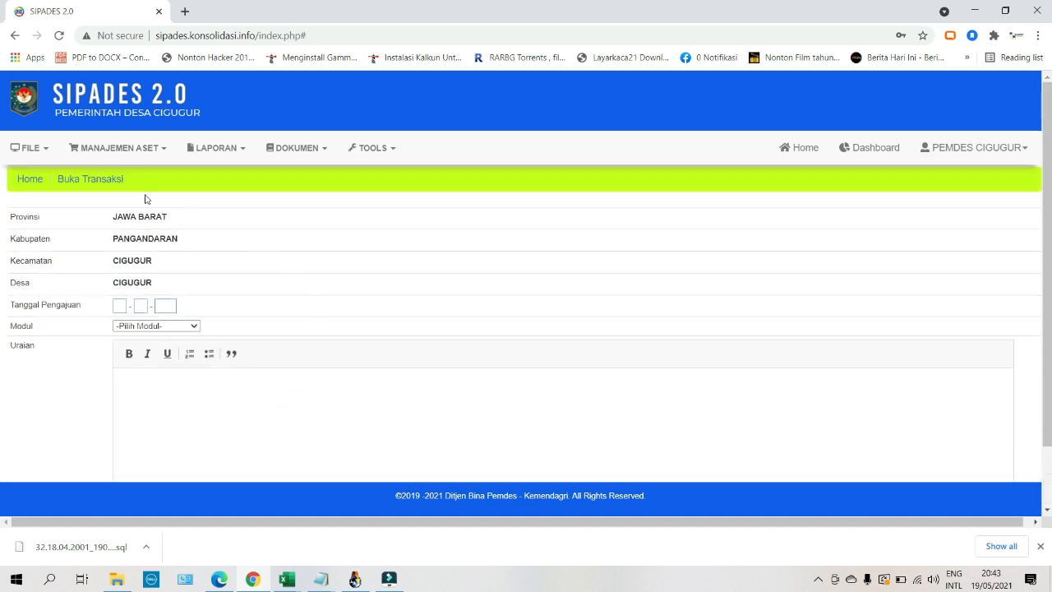
# Step: Expand the MANAJEMEN ASET menu in the sidebar
pyautogui.click(376, 148)
pyautogui.click(383, 149)
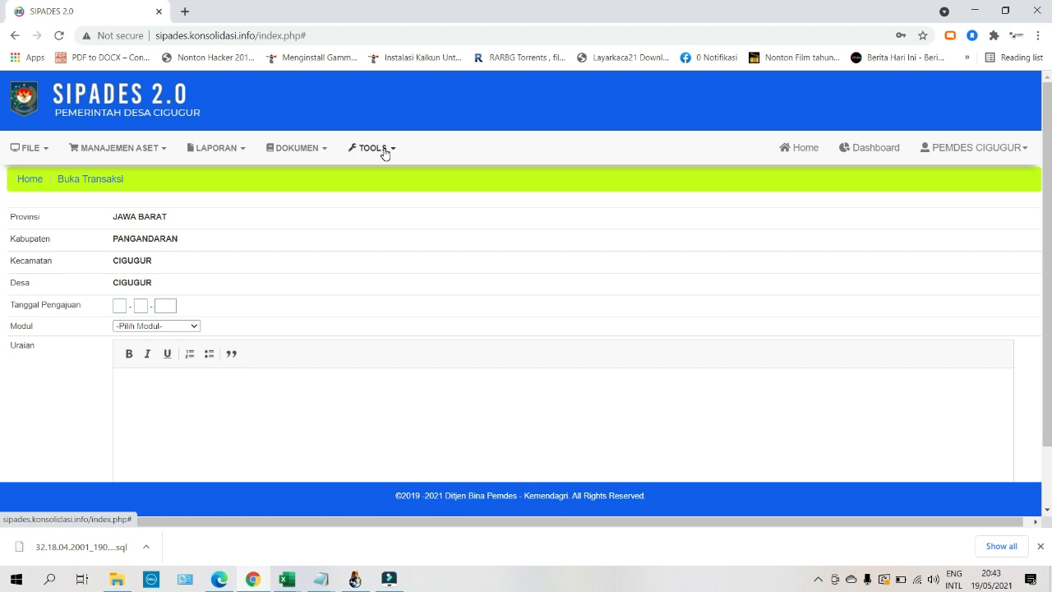
pyautogui.click(129, 153)
pyautogui.click(128, 158)
pyautogui.click(132, 150)
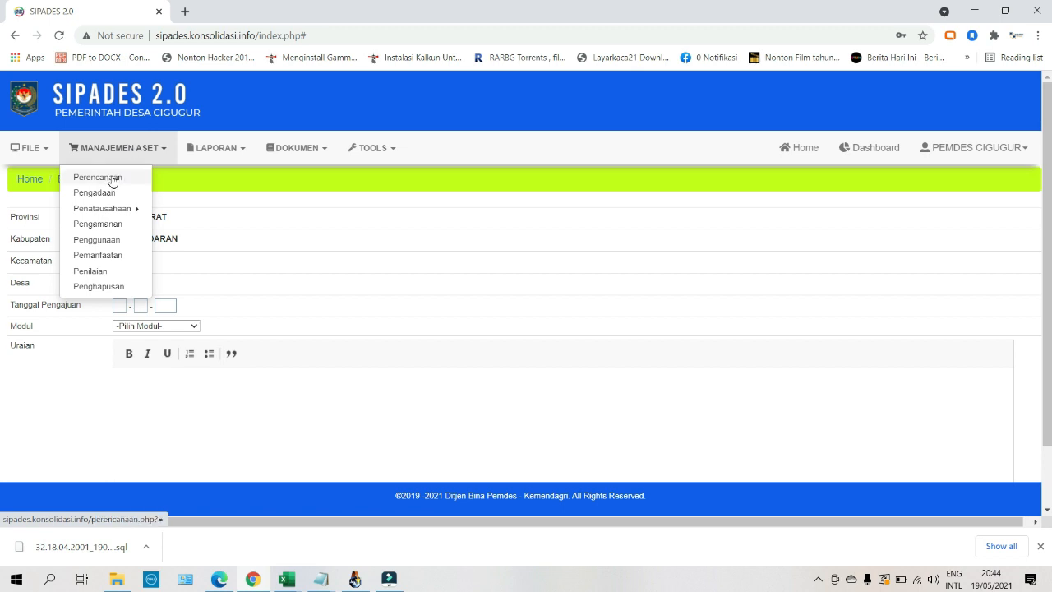
# Step: Add a new asset planning entry and try the RPJMDes regulation, which a budget-year mismatch warning rejects
pyautogui.click(110, 178)
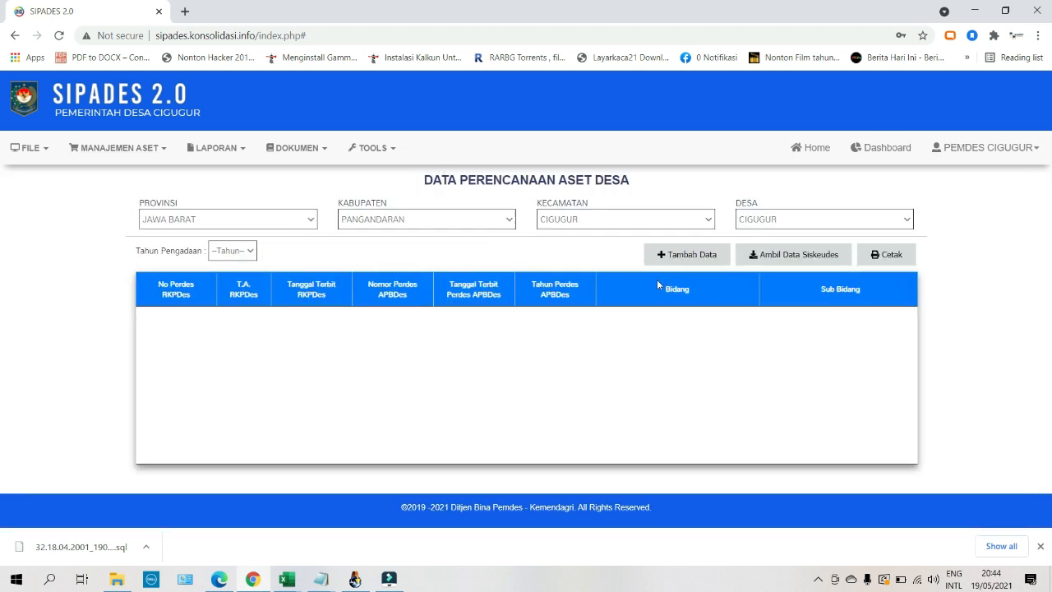
pyautogui.click(674, 259)
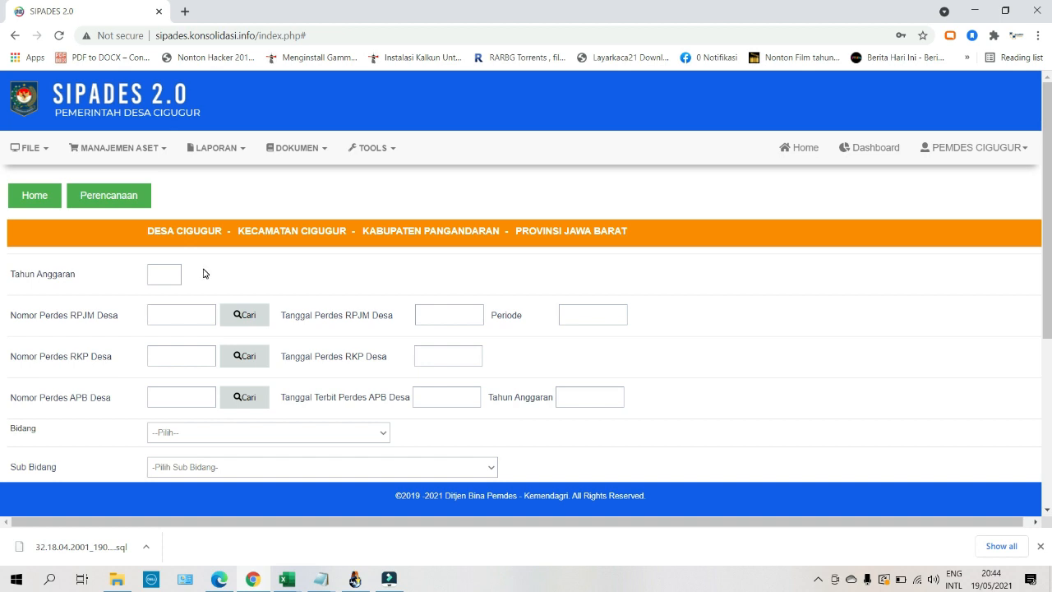
pyautogui.click(246, 314)
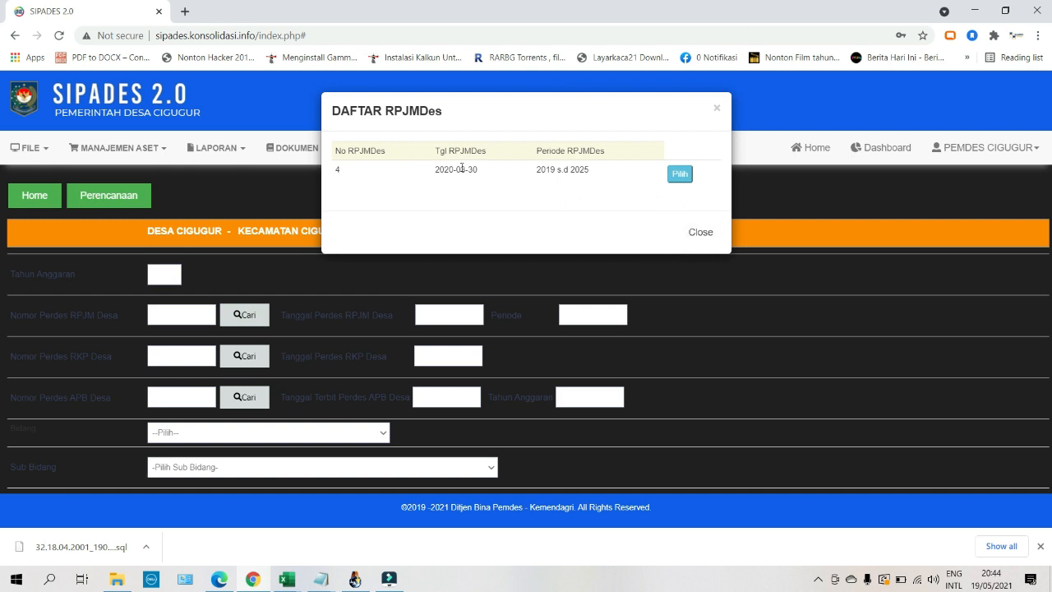
pyautogui.click(493, 175)
pyautogui.click(678, 174)
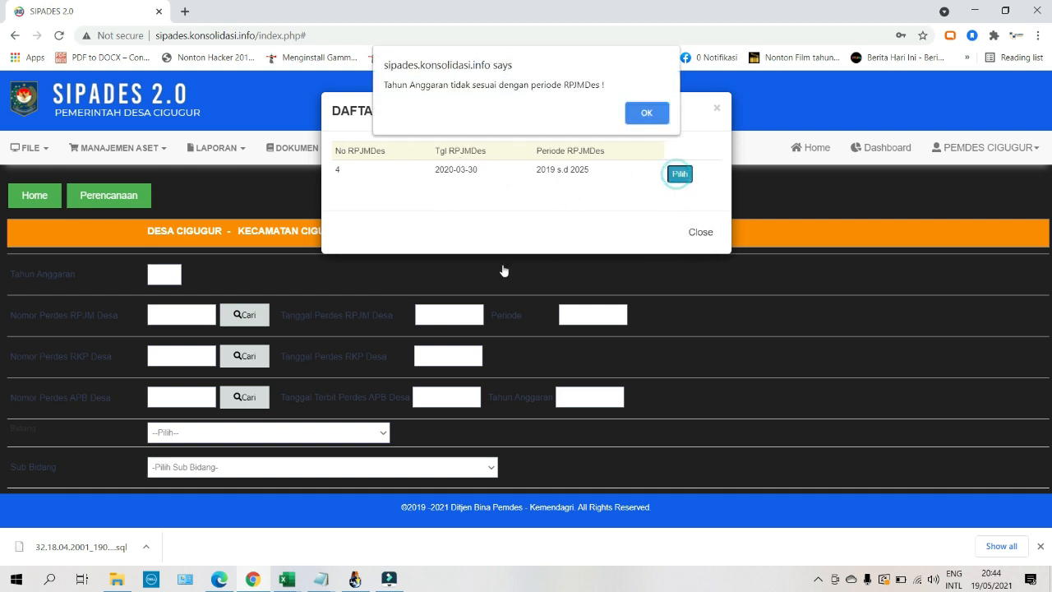
pyautogui.click(641, 113)
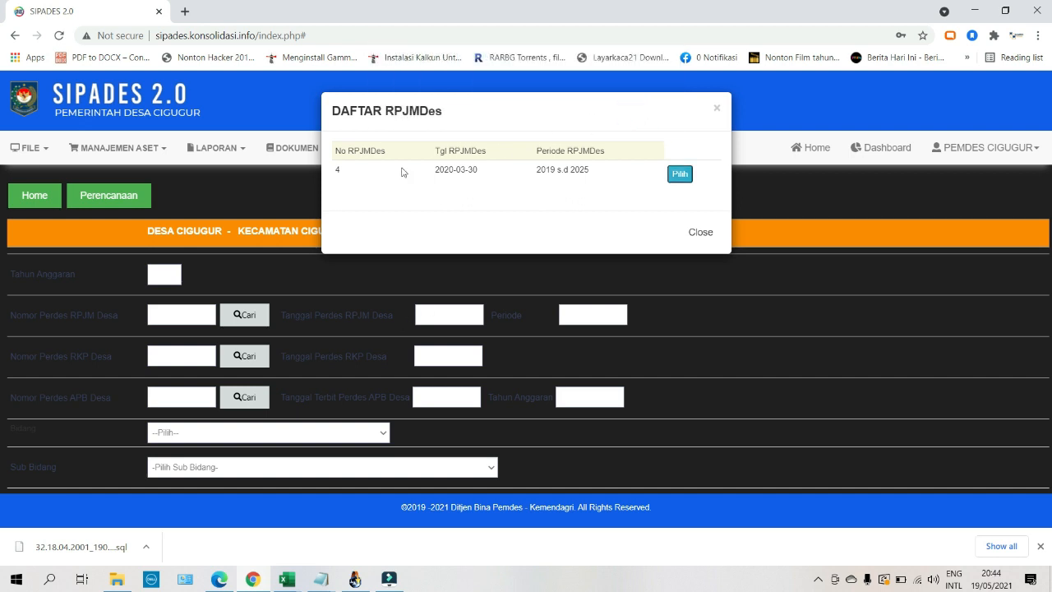
pyautogui.click(344, 172)
pyautogui.click(390, 170)
pyautogui.click(579, 169)
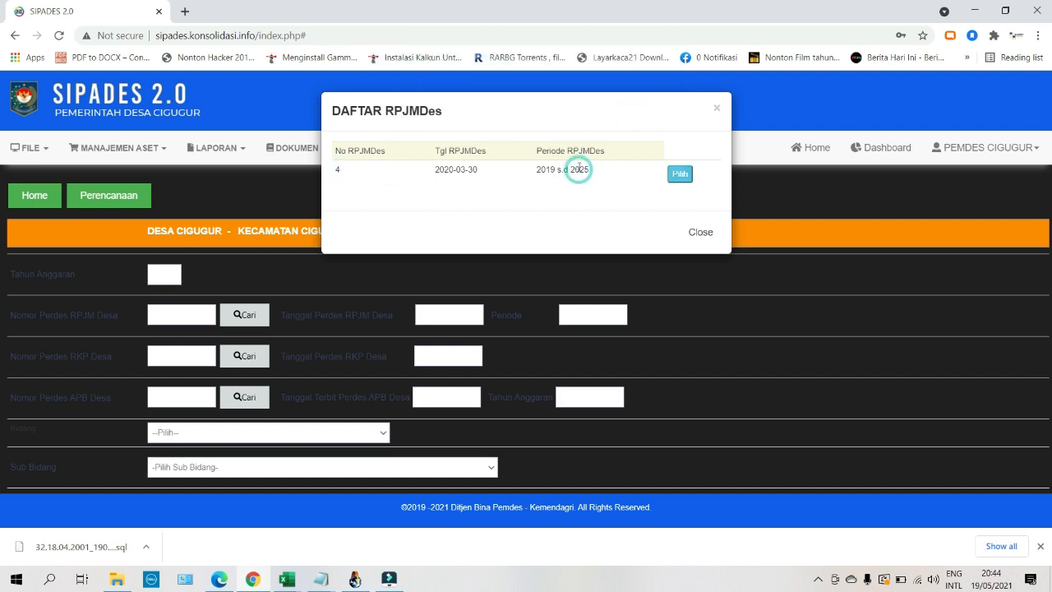
pyautogui.click(571, 152)
pyautogui.click(566, 170)
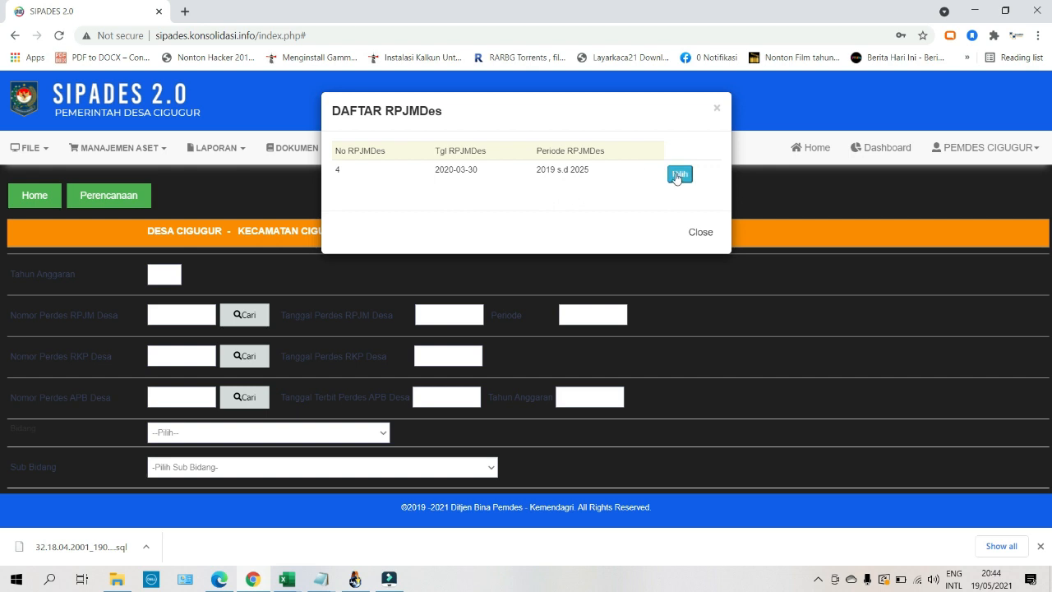
pyautogui.click(677, 174)
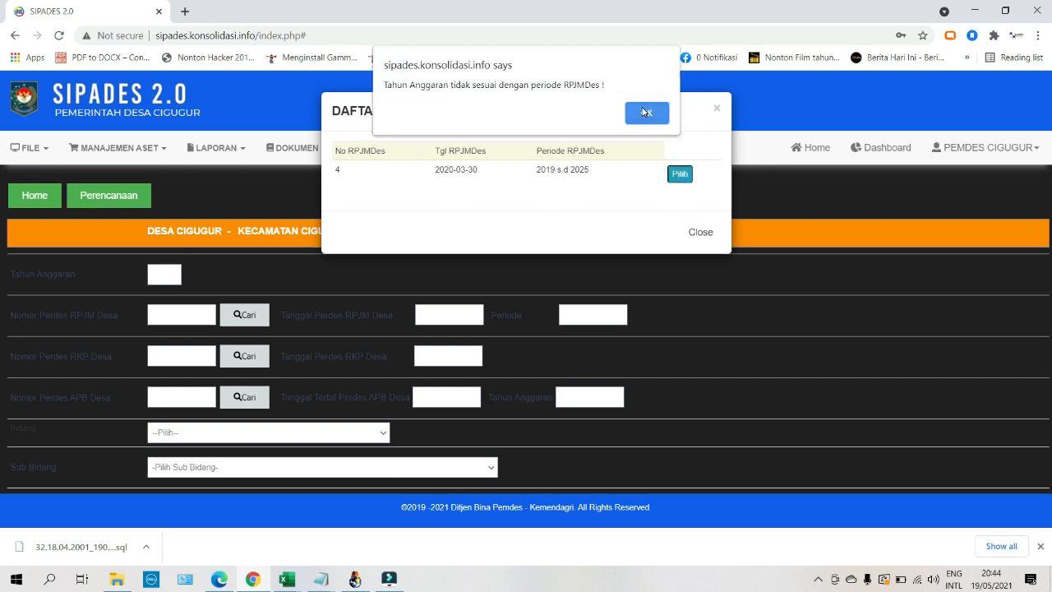
pyautogui.click(646, 113)
pyautogui.click(716, 108)
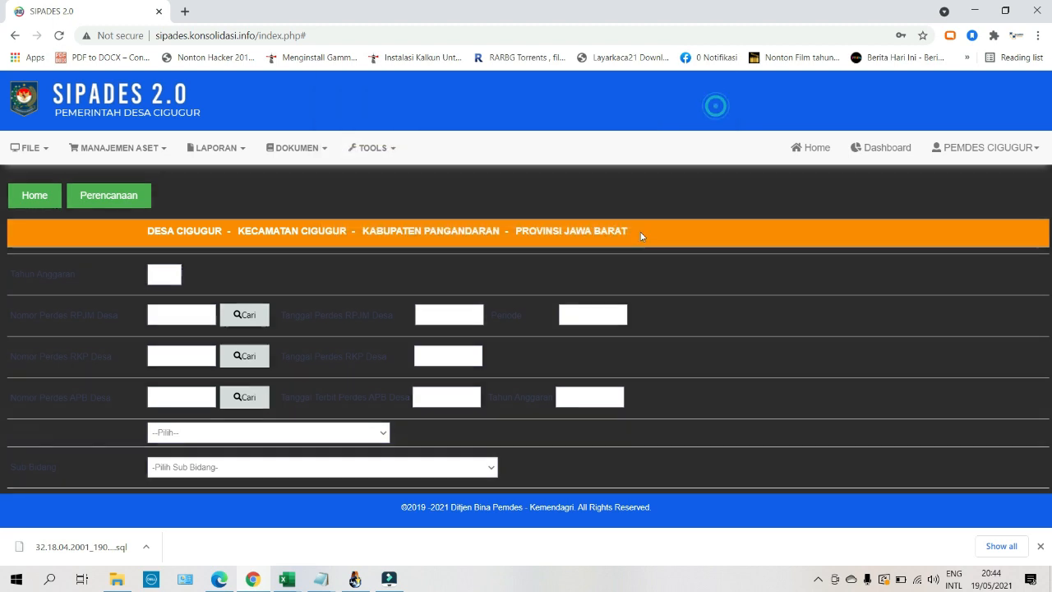
# Step: Try RKP Desa Perdes number 5, acknowledge the year-mismatch warning, and close the list
pyautogui.click(240, 358)
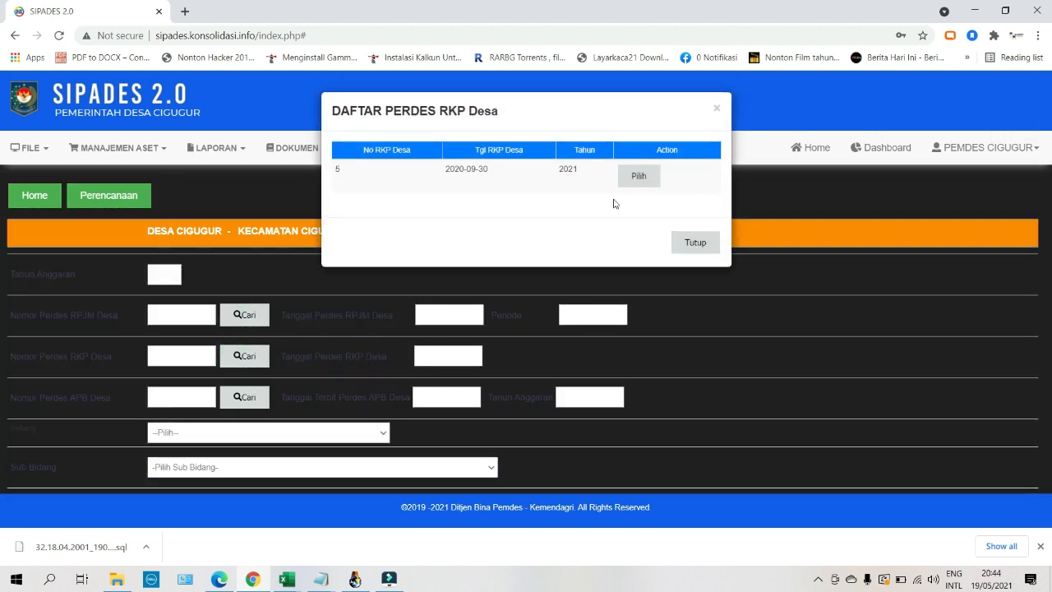
pyautogui.click(637, 176)
pyautogui.click(647, 110)
pyautogui.click(331, 170)
pyautogui.click(434, 171)
pyautogui.click(460, 173)
pyautogui.click(528, 178)
pyautogui.click(691, 244)
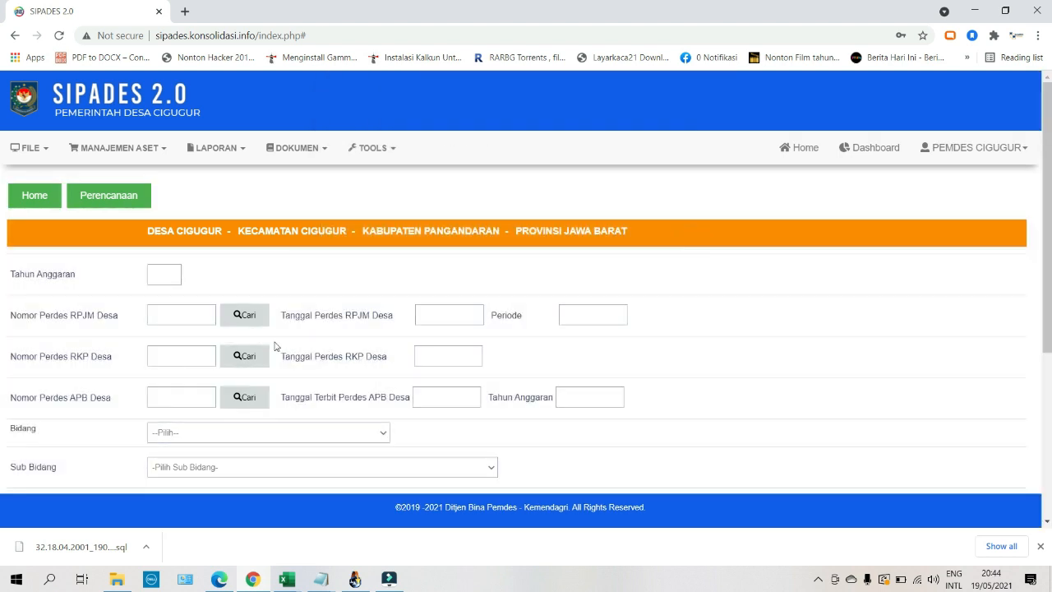
pyautogui.click(163, 276)
# Step: Enter budget year 2021, then pick RPJMDes perdes 4 (2019 s.d 2025), RKP perdes 5 and APB perdes 6
pyautogui.write('2021')
pyautogui.click(245, 314)
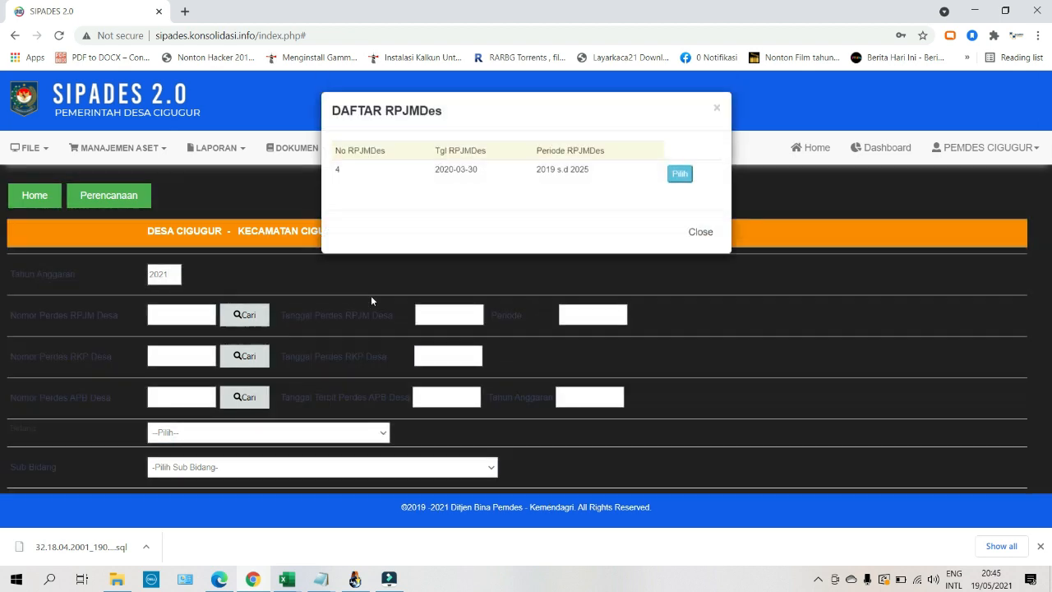
pyautogui.click(677, 175)
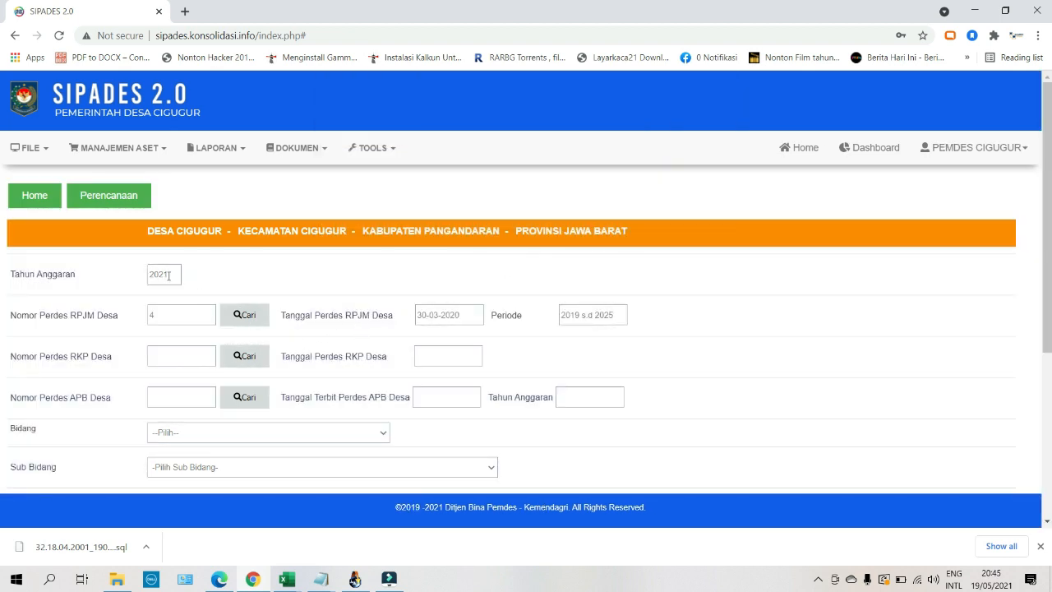
pyautogui.doubleClick(172, 274)
pyautogui.click(244, 356)
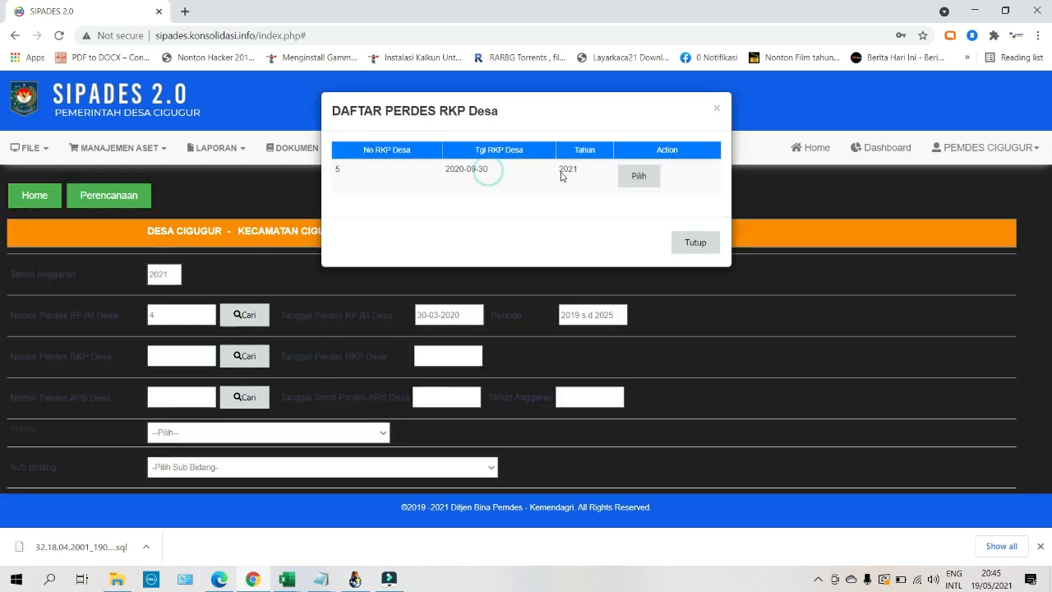
pyautogui.click(630, 177)
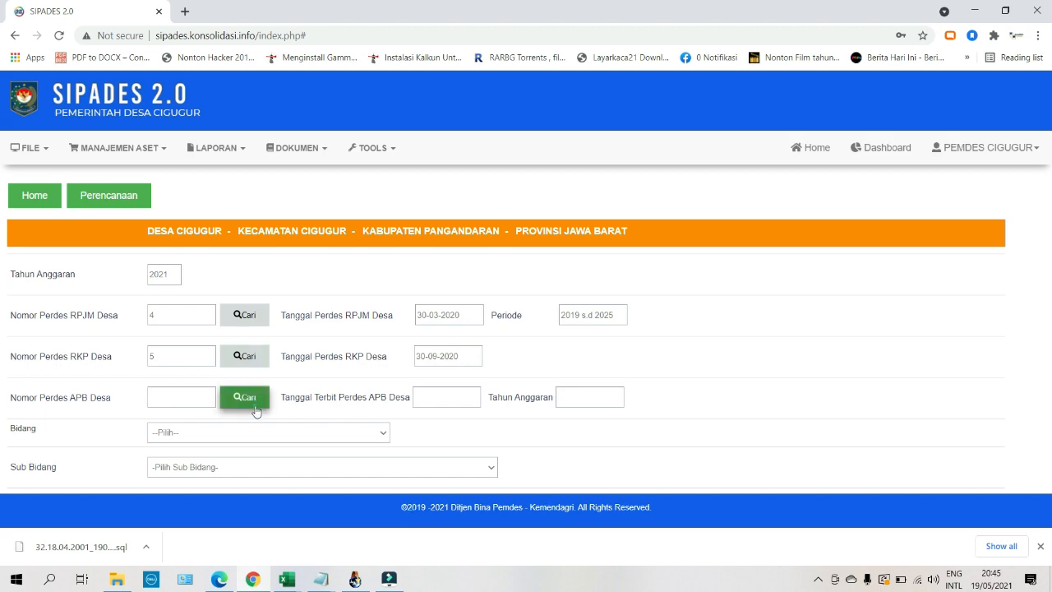
pyautogui.click(250, 397)
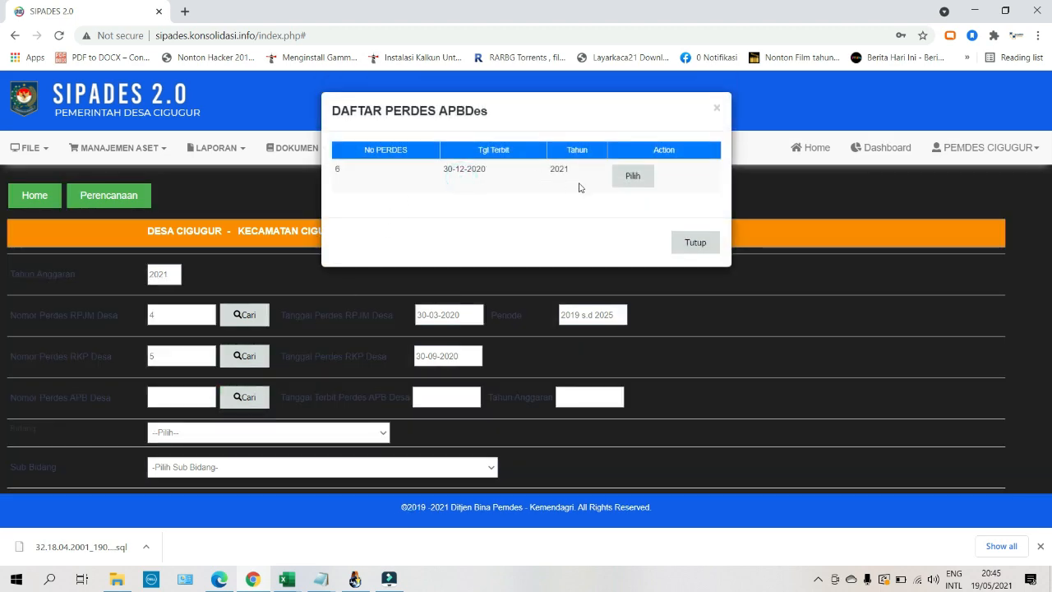
pyautogui.click(629, 176)
pyautogui.scroll(-2, 304, 310)
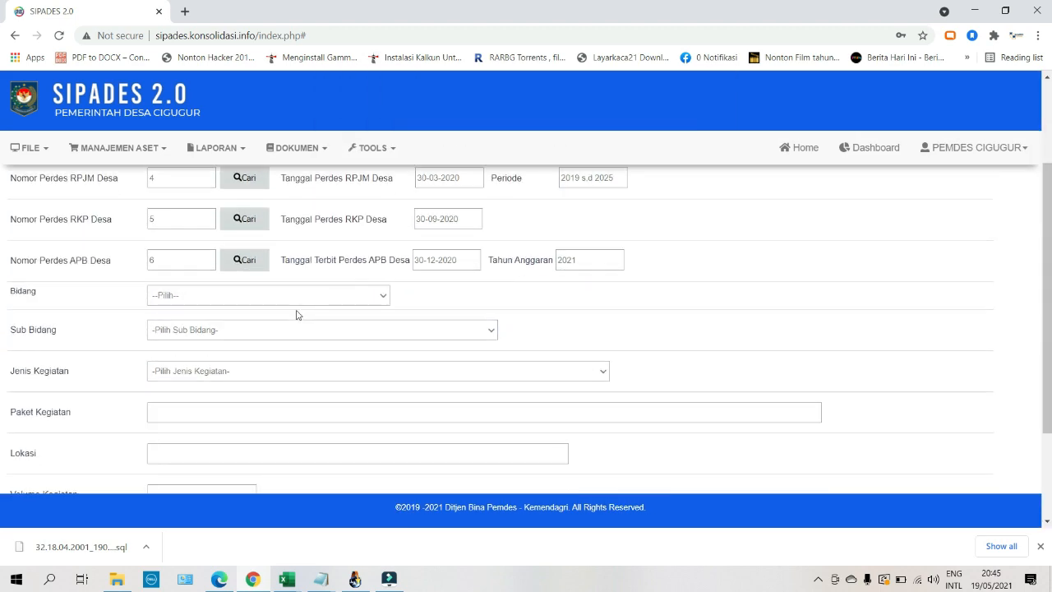
pyautogui.click(301, 299)
# Step: Choose Bidang (01) Penyelenggaraan Pemerintahan Desa and settle on Sub Bidang 01.02 Penyediaan Sarana Prasarana
pyautogui.click(292, 320)
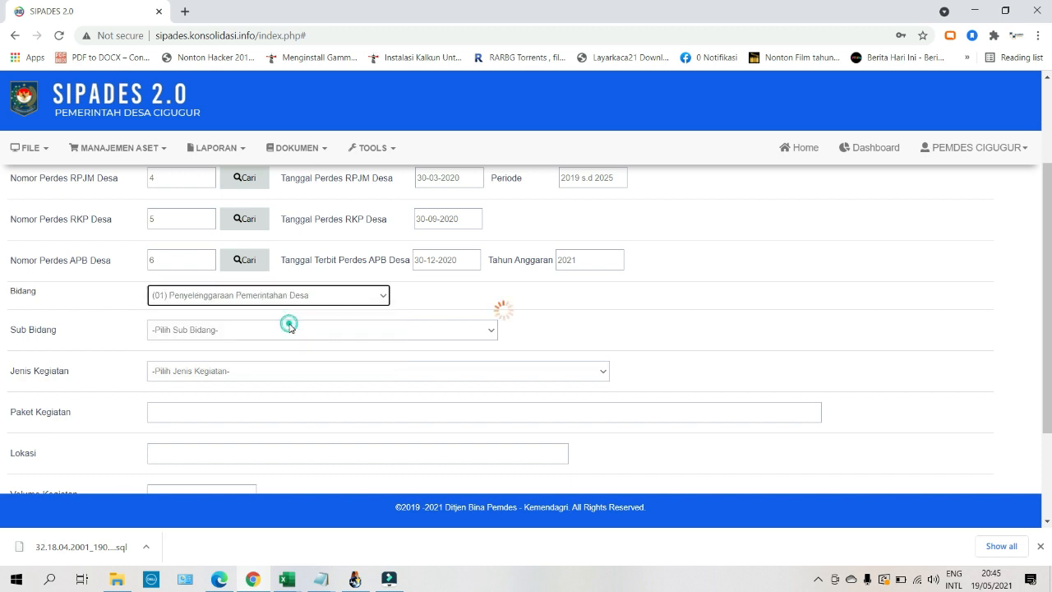
pyautogui.click(437, 327)
pyautogui.click(320, 357)
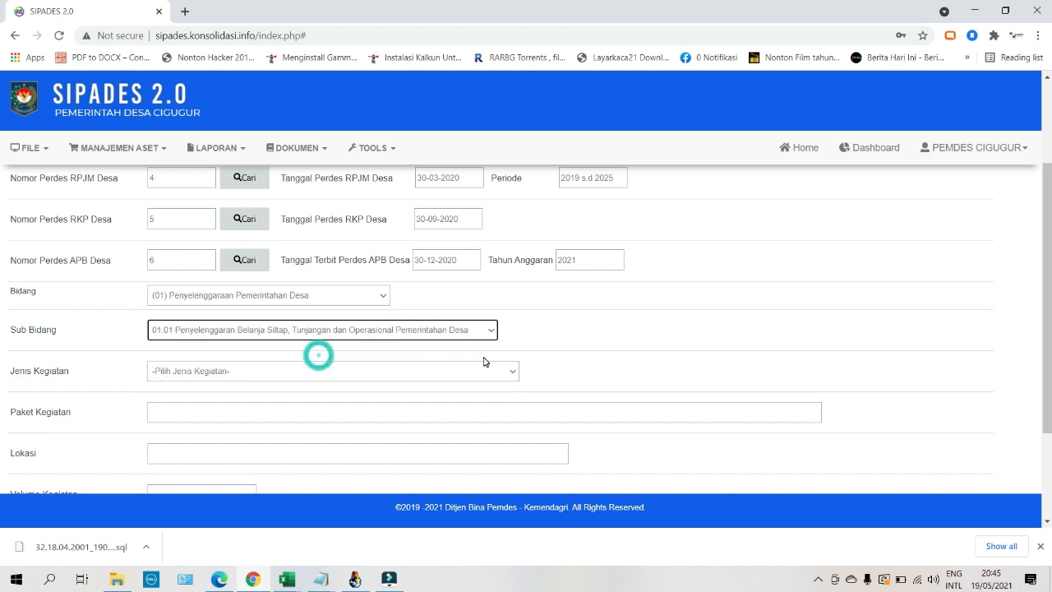
pyautogui.click(418, 330)
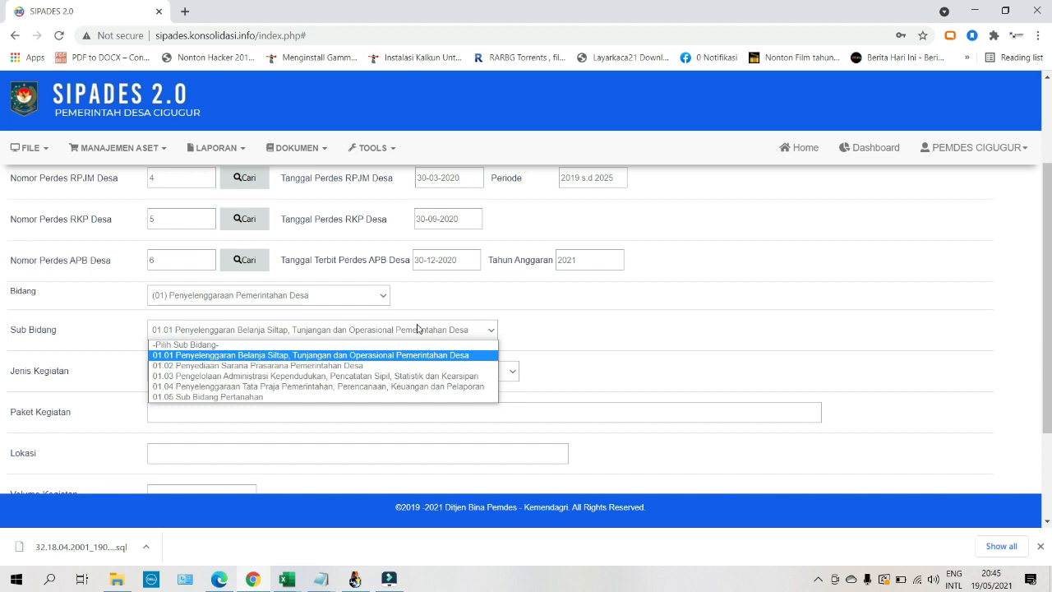
pyautogui.click(319, 369)
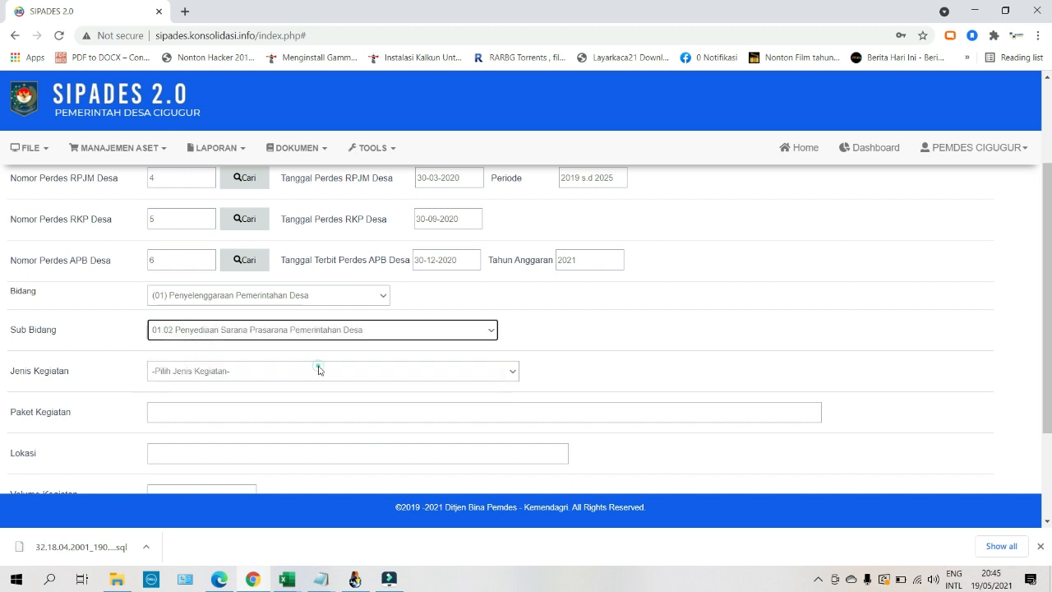
pyautogui.click(366, 330)
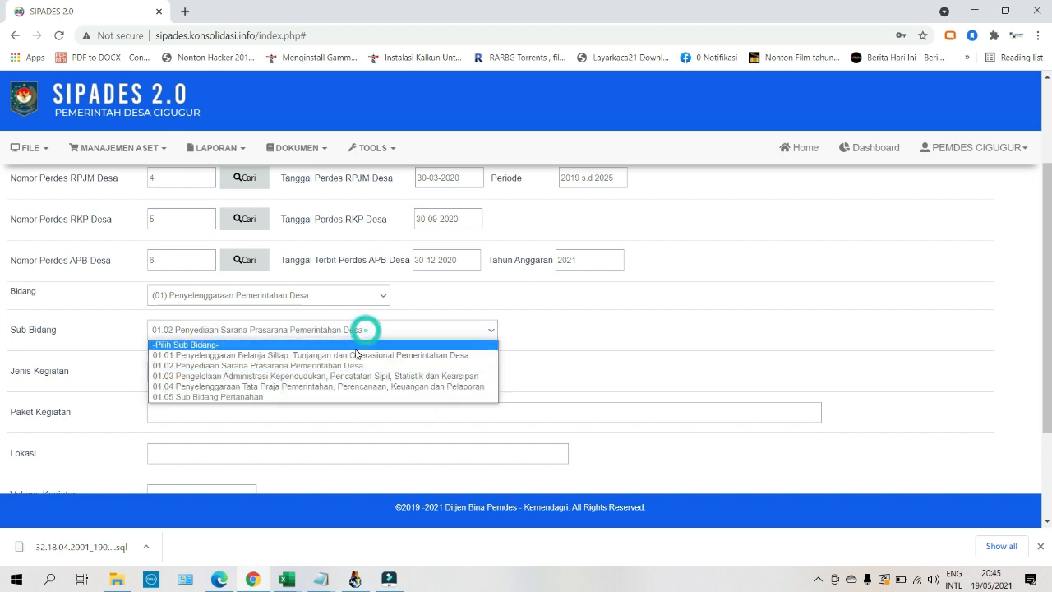
pyautogui.click(285, 398)
pyautogui.click(334, 331)
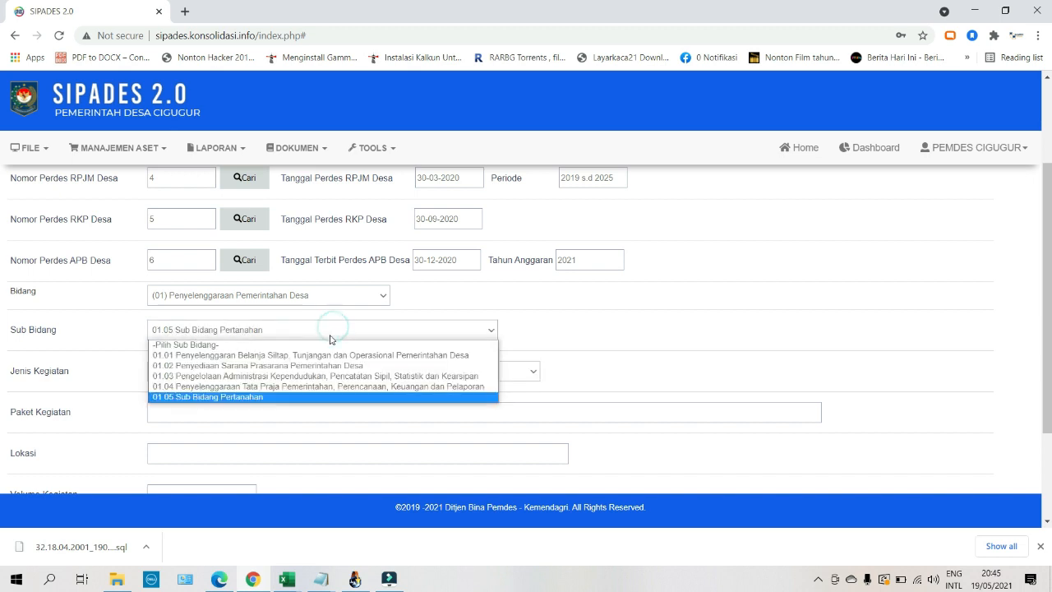
pyautogui.click(300, 372)
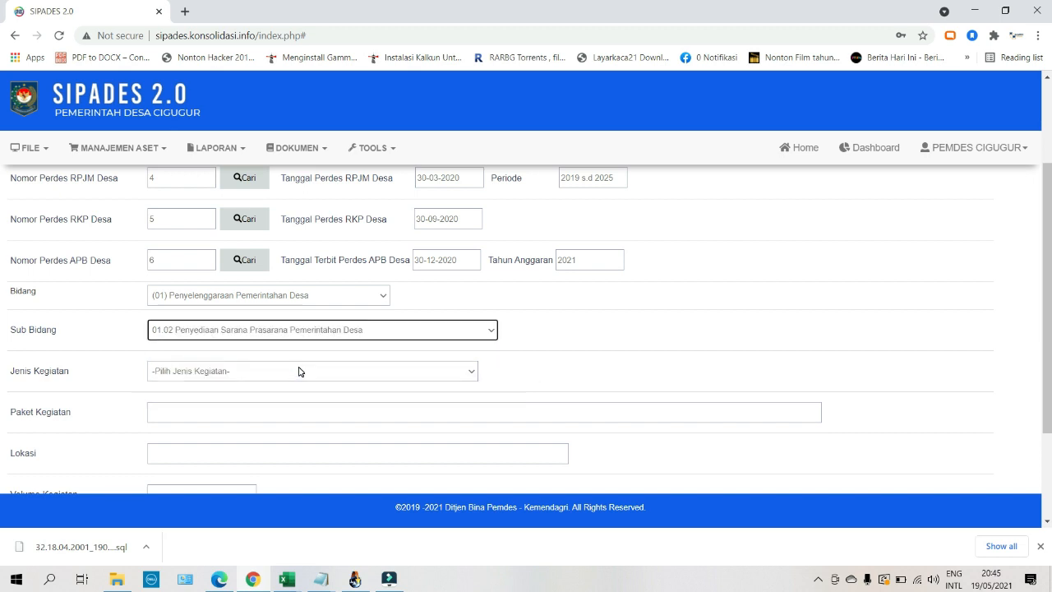
pyautogui.click(299, 371)
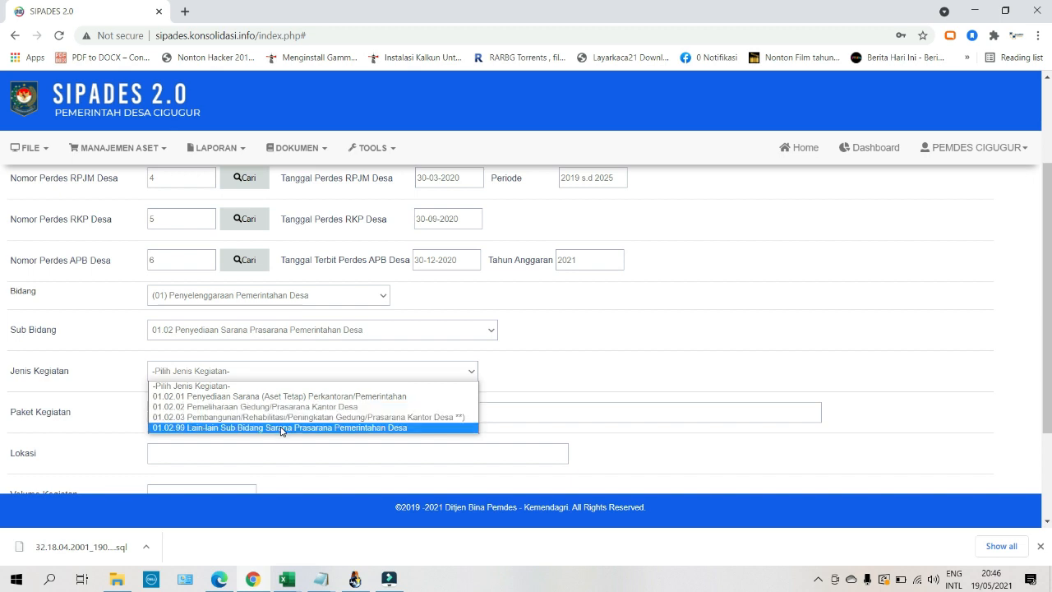
# Step: Set activity type 01.02.01, package 'Unit' and location 'DESA CIGUGUR'
pyautogui.click(605, 371)
pyautogui.scroll(-2, 410, 374)
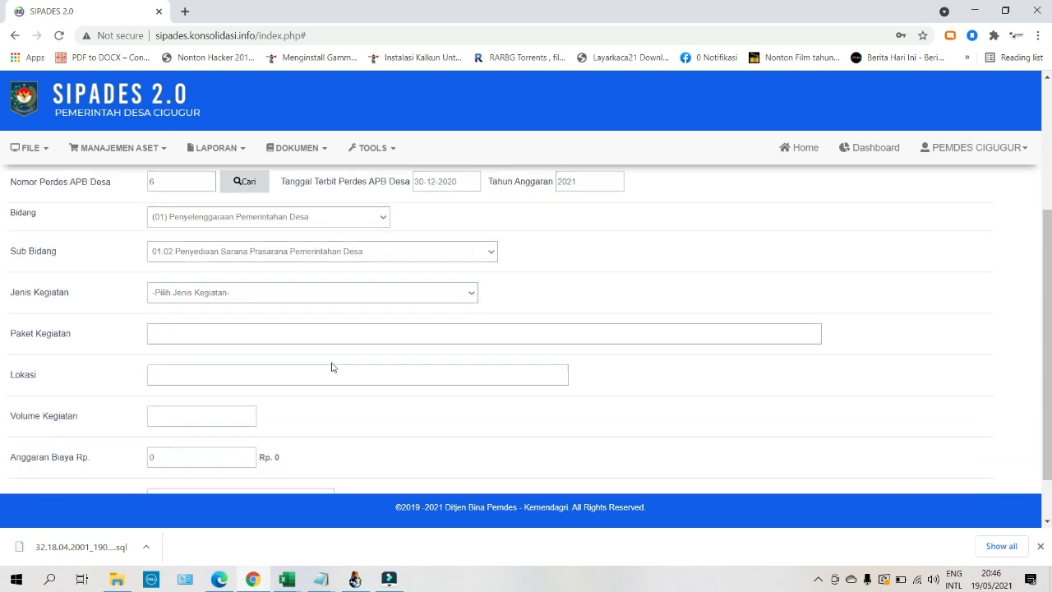
pyautogui.click(196, 276)
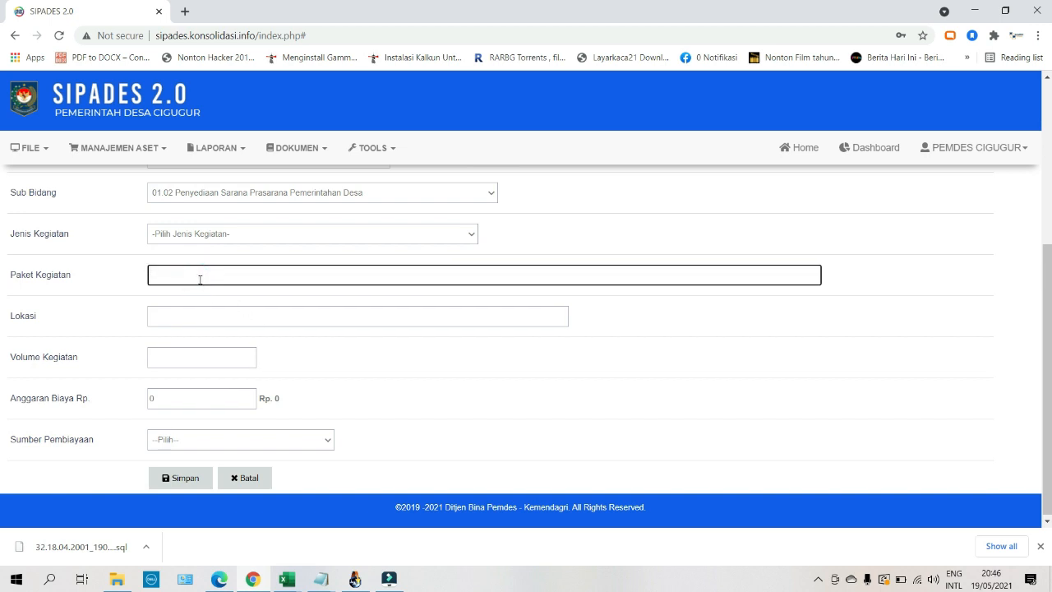
pyautogui.click(265, 237)
pyautogui.click(270, 259)
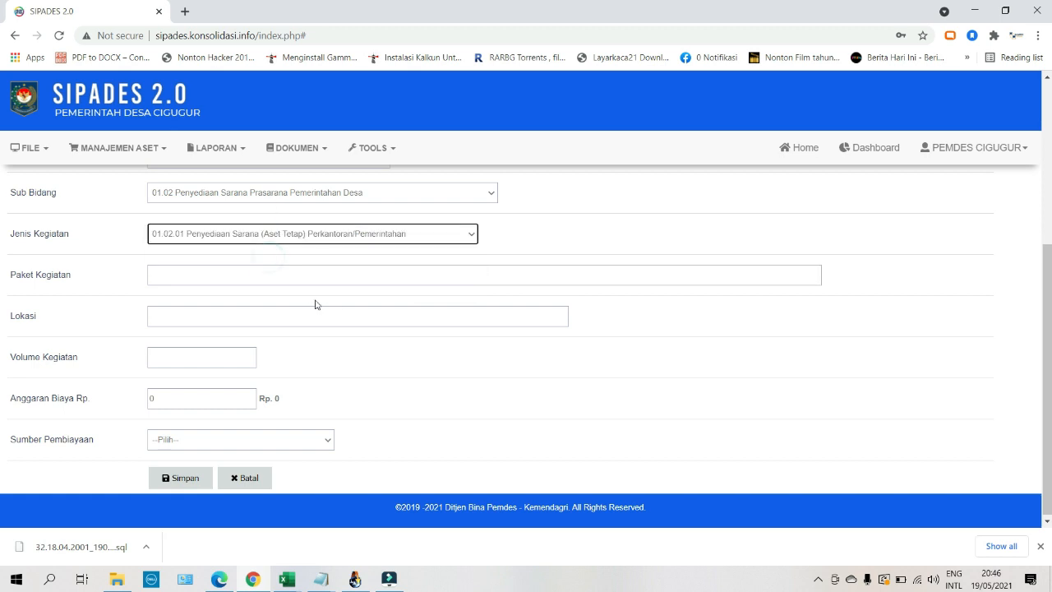
pyautogui.click(253, 276)
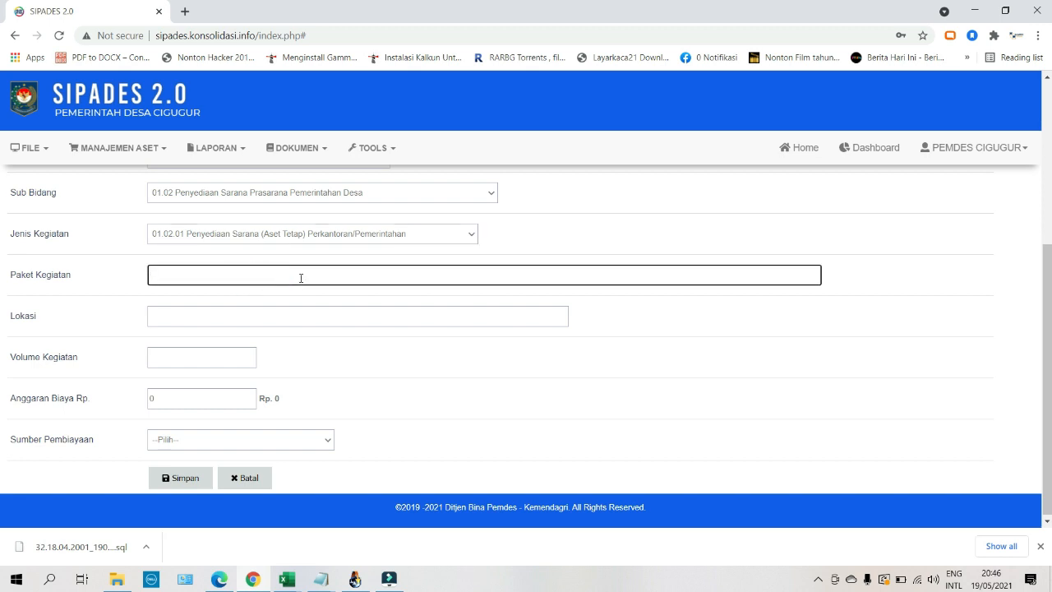
pyautogui.write('Unit')
pyautogui.click(327, 313)
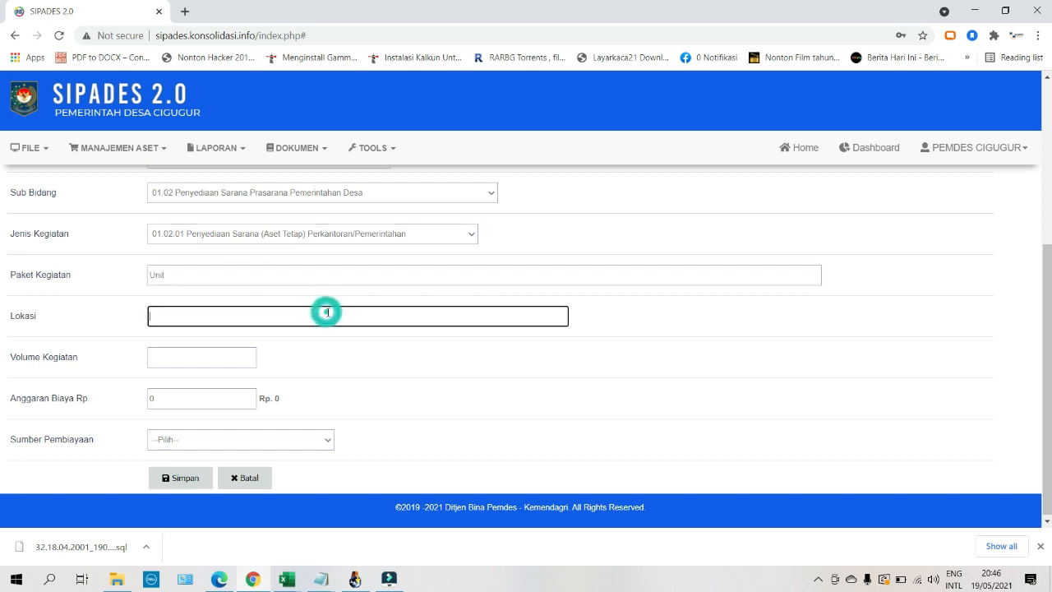
pyautogui.write('DESA CIGUGUR')
# Step: Enter volume 3, budget 21000000 and funding source 'Hasil pajak & retribusi daerah kabupaten/ kota'
pyautogui.click(235, 354)
pyautogui.write('3')
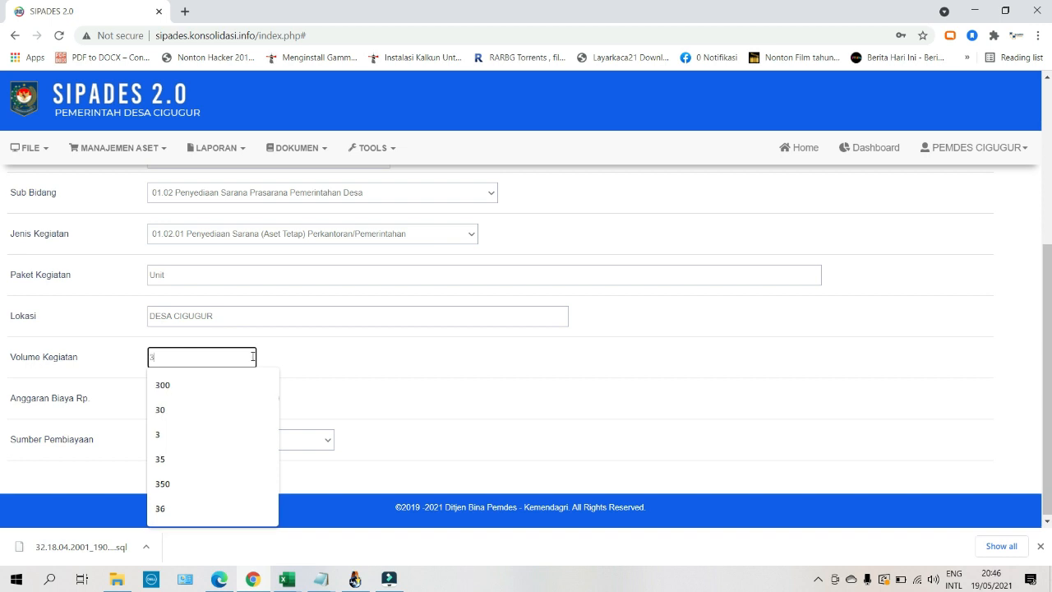
pyautogui.click(354, 354)
pyautogui.click(194, 395)
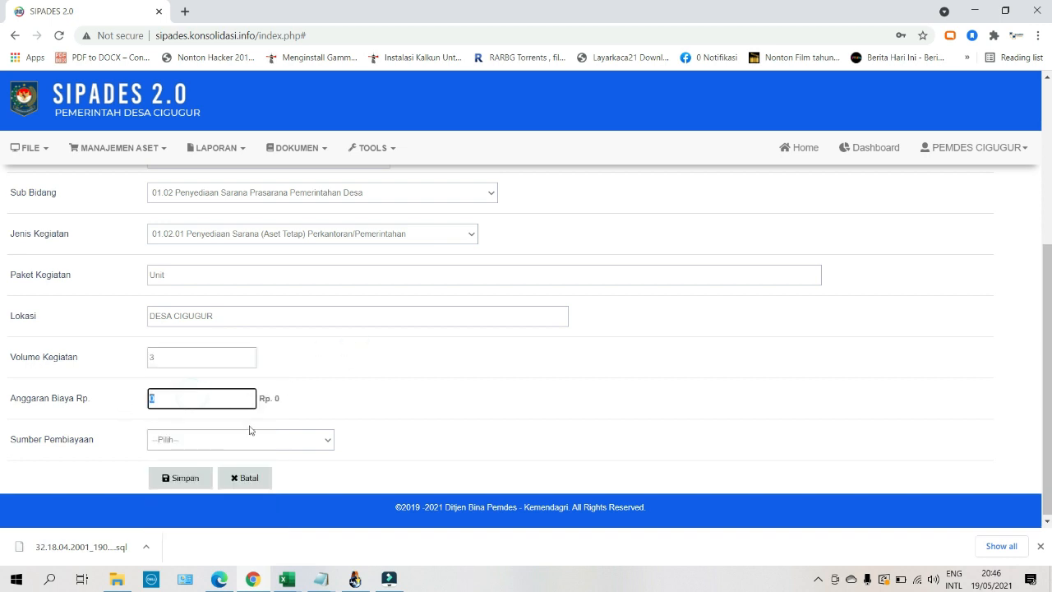
pyautogui.write('21000000')
pyautogui.click(334, 433)
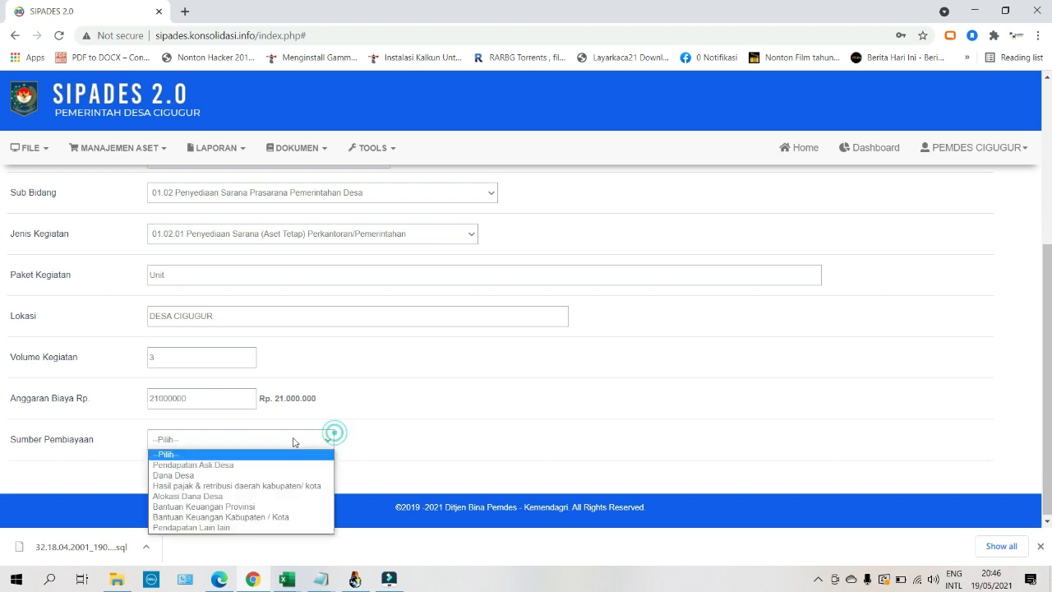
pyautogui.click(445, 439)
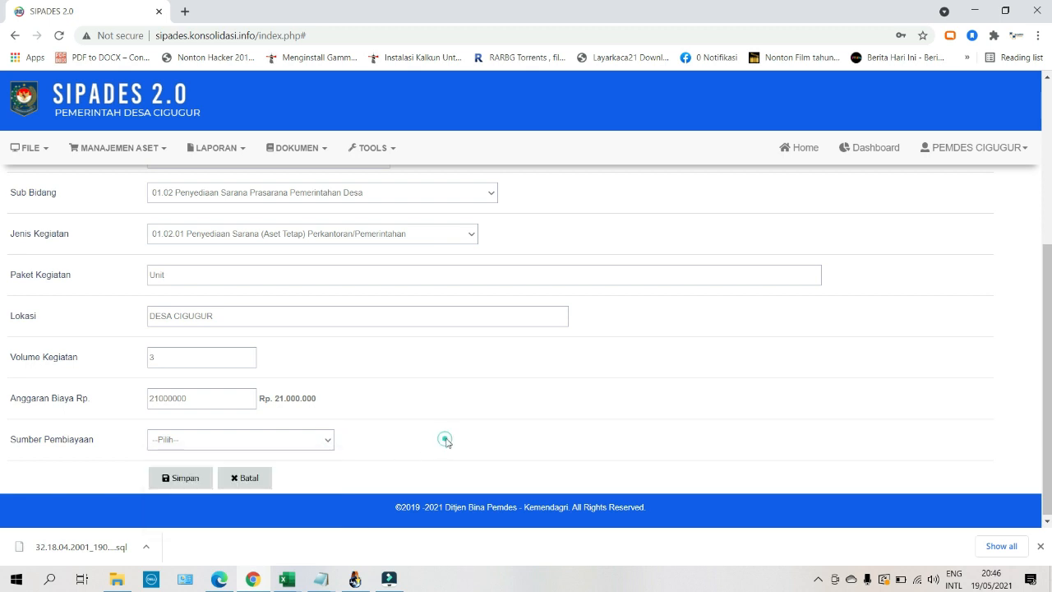
pyautogui.click(327, 441)
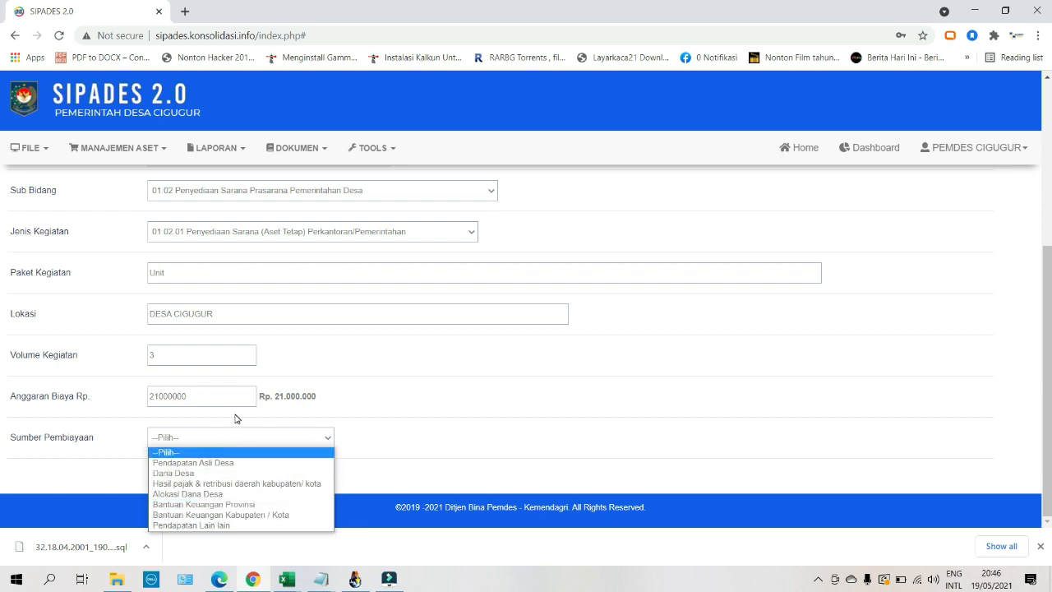
pyautogui.click(206, 484)
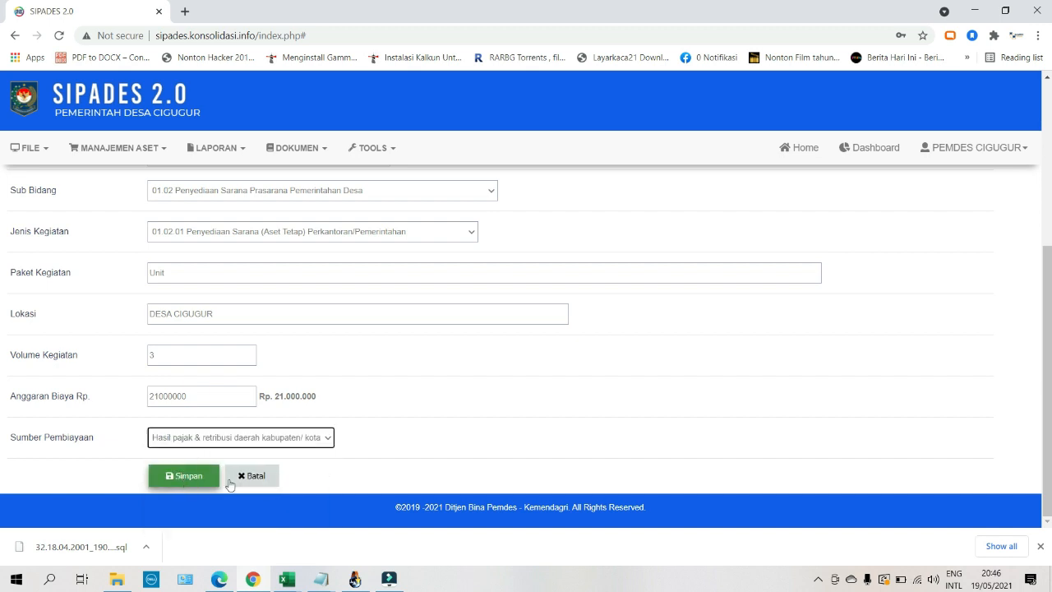
pyautogui.scroll(3, 669, 387)
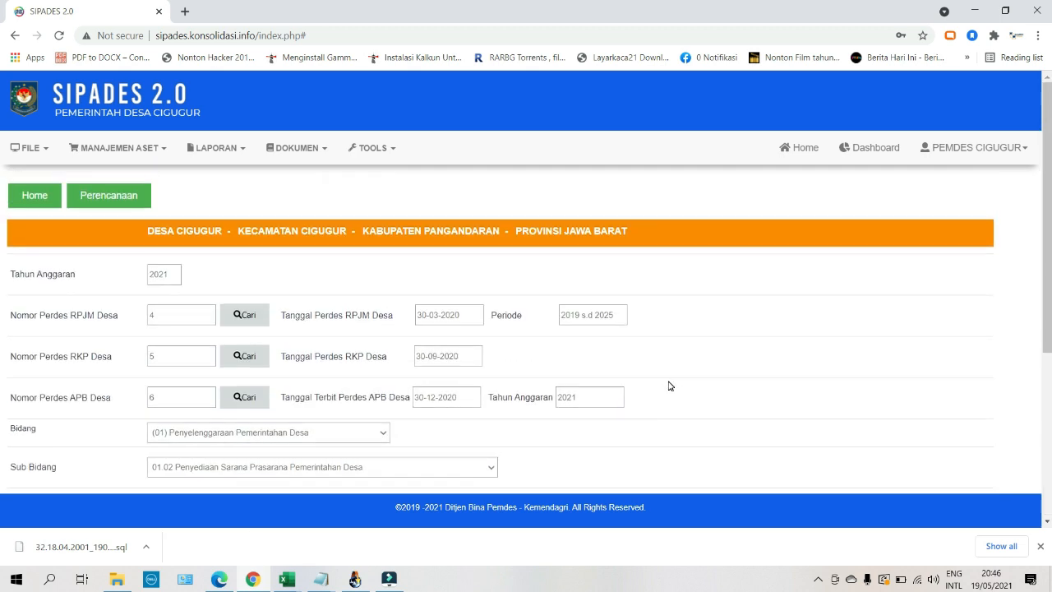